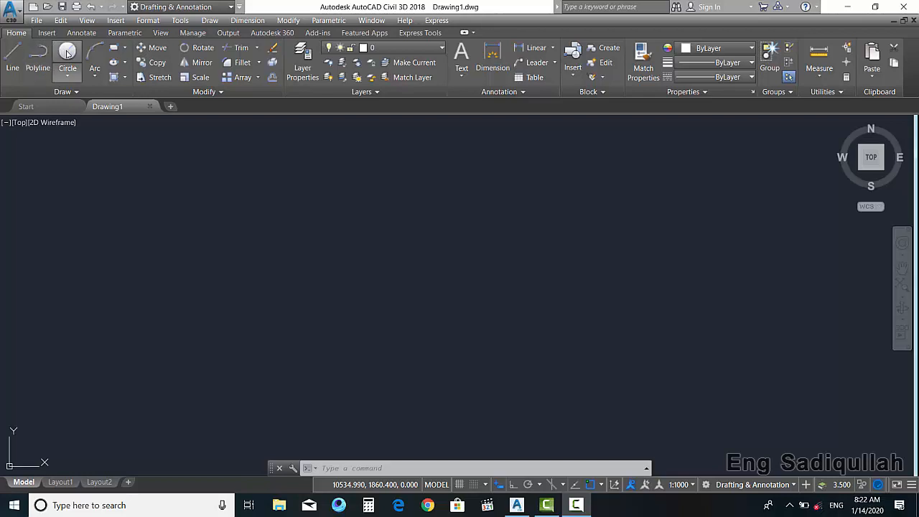
- Draw a circle with a radius of about 699 in the empty drawing area
left_click(90, 238)
left_click(88, 159)
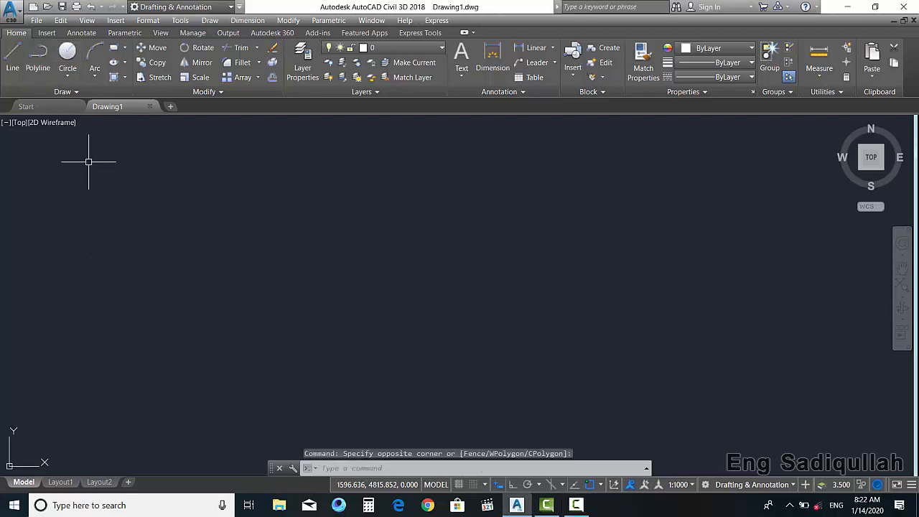
left_click(68, 56)
left_click(115, 247)
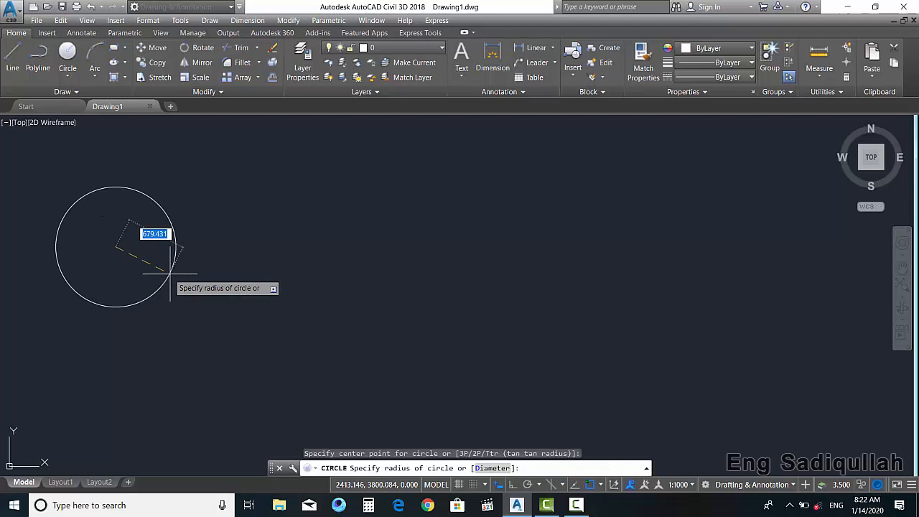
left_click(176, 266)
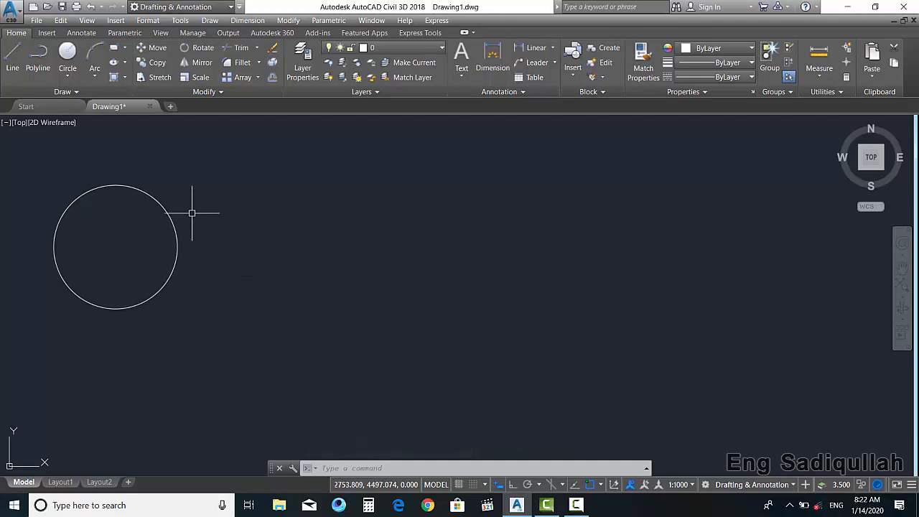
- Try to move the circle by its center grip, then erase the circle
left_click(169, 217)
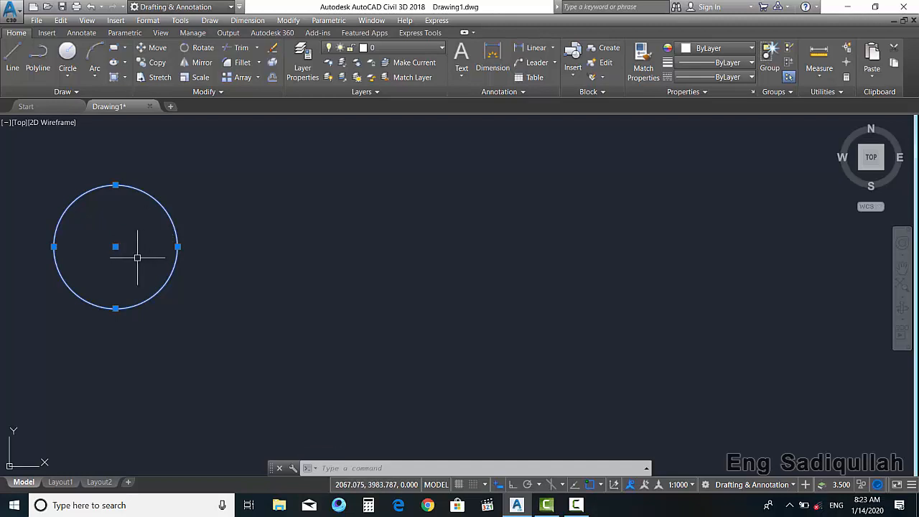
left_click(116, 246)
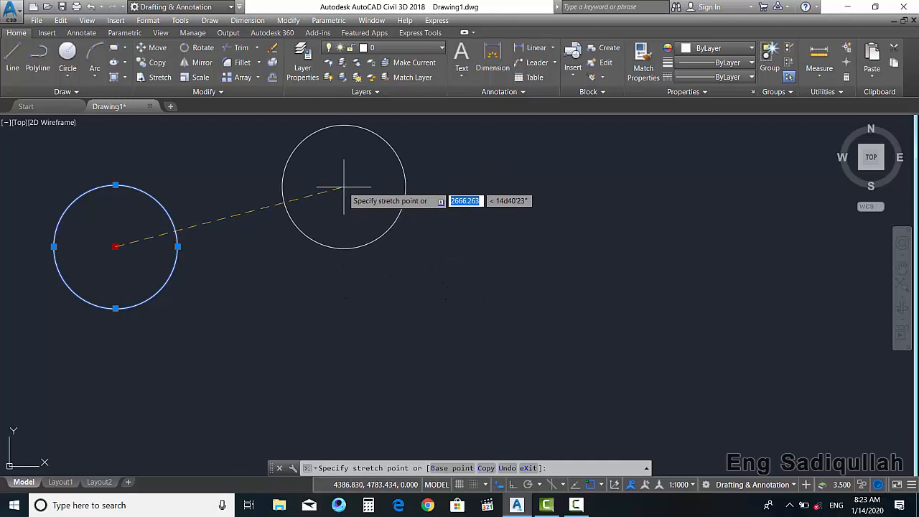
key("Escape")
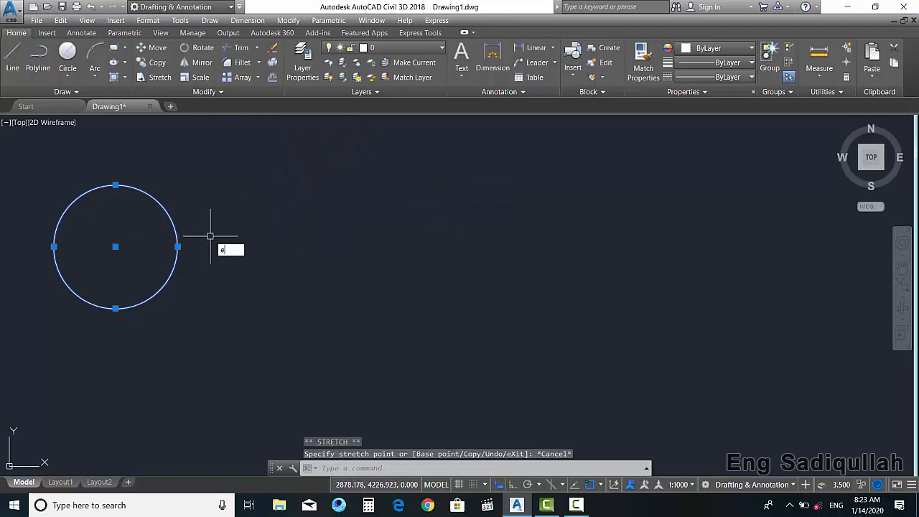
key("Return")
- Draw a circle with a radius of 8 and fit the drawing extents in view
left_click(68, 58)
left_click(147, 259)
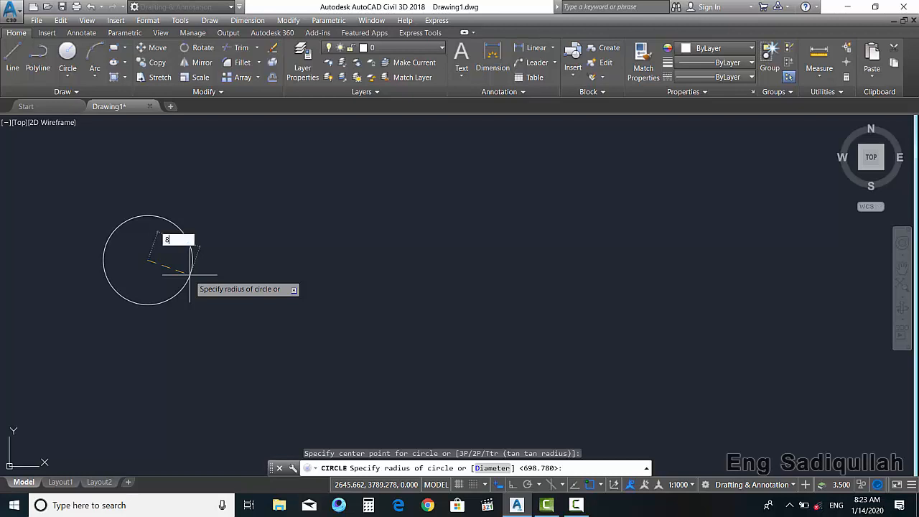
type("8")
key("Return")
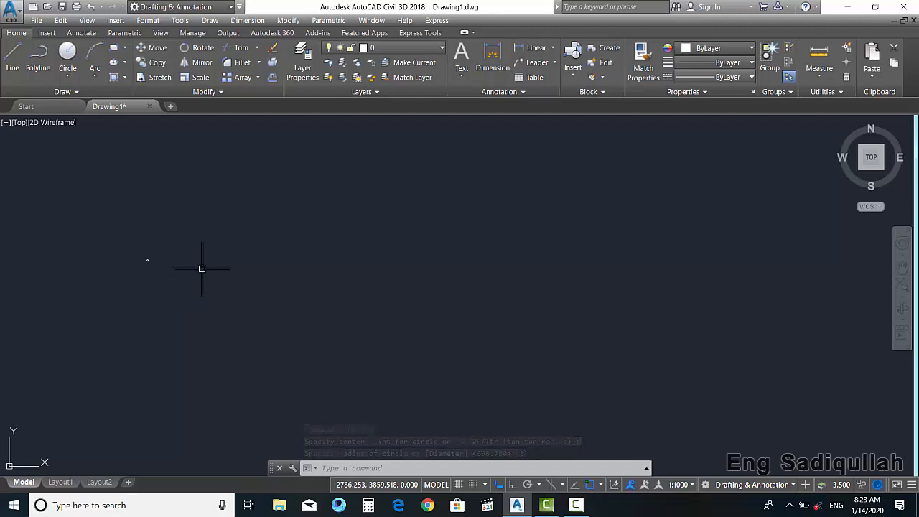
middle_click(202, 268)
middle_click(202, 268)
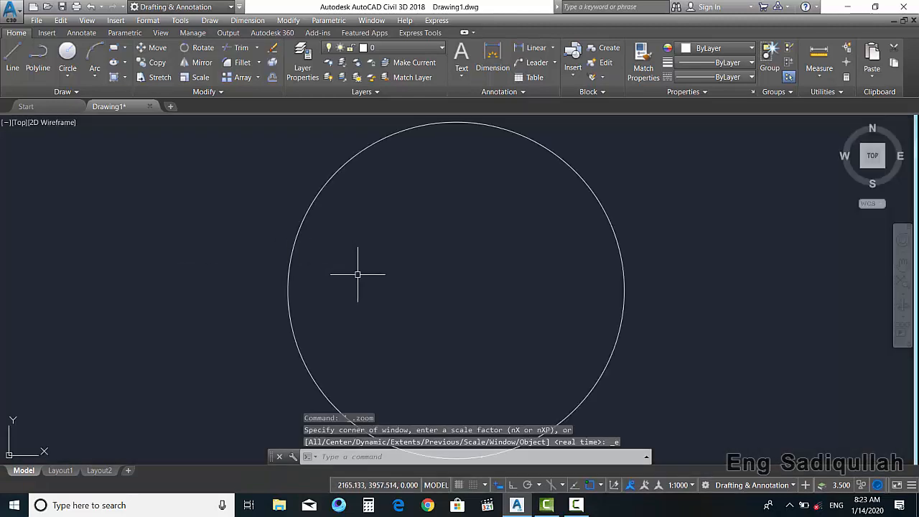
- Move the circle 40 units horizontally to the right by its center grip with Ortho on
scroll(361, 274, "down", 6)
scroll(361, 274, "up", 2)
middle_click_drag(361, 275, 339, 275)
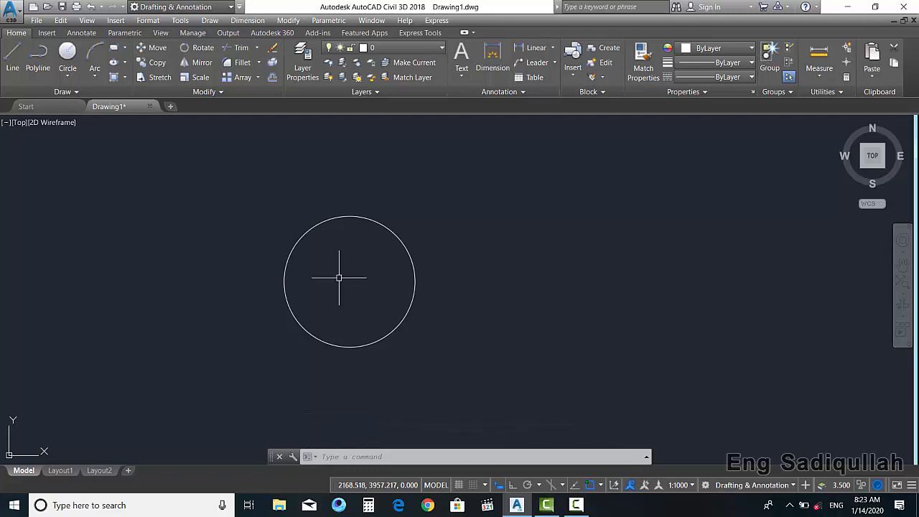
mouse_move(355, 293)
middle_mouse_down()
mouse_move(329, 292)
mouse_move(343, 297)
middle_mouse_up()
scroll(318, 283, "up", 4)
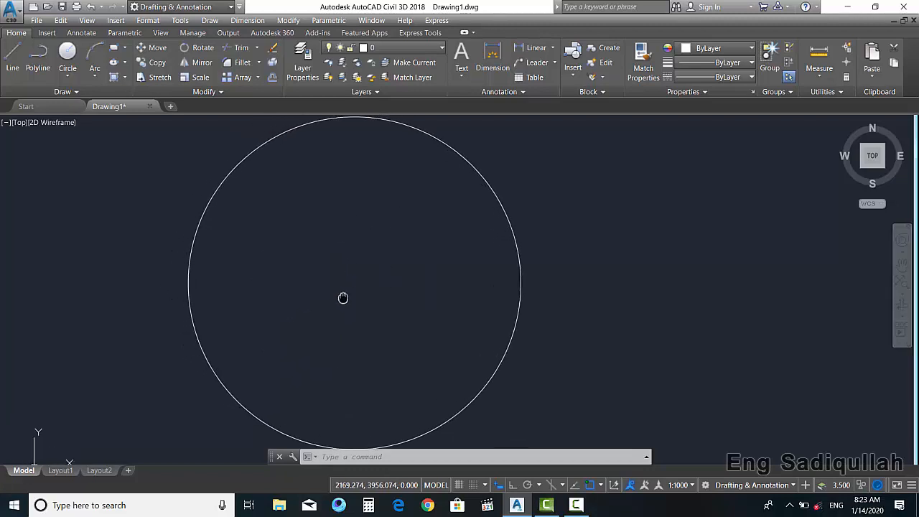
scroll(283, 222, "down", 4)
middle_click_drag(283, 222, 135, 231)
left_click(242, 197)
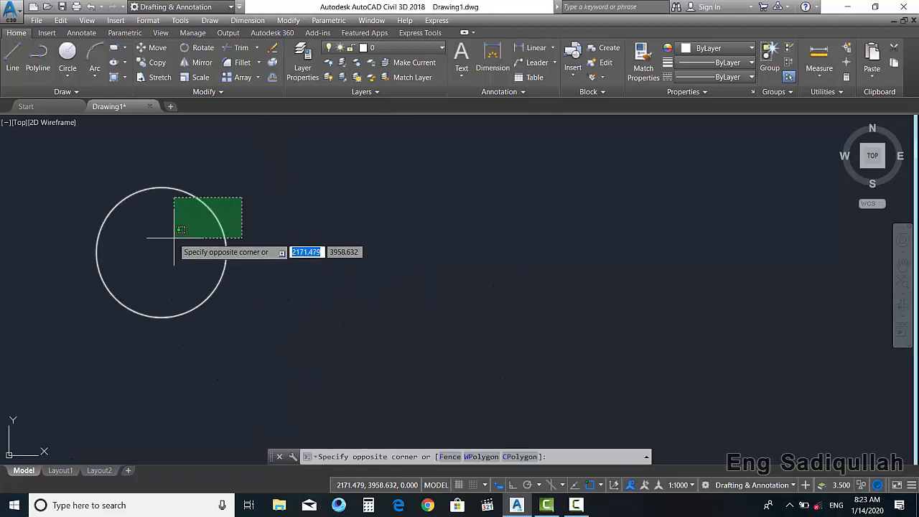
left_click(162, 252)
left_click(161, 252)
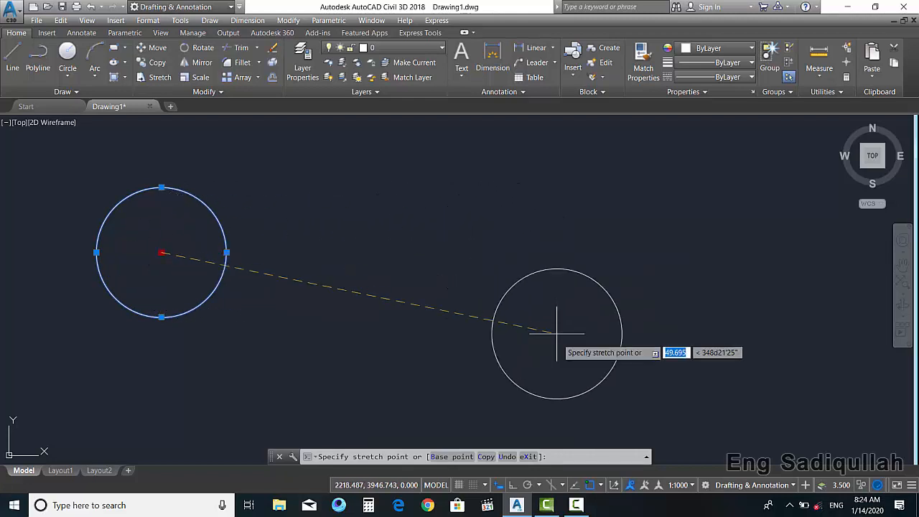
left_click(512, 486)
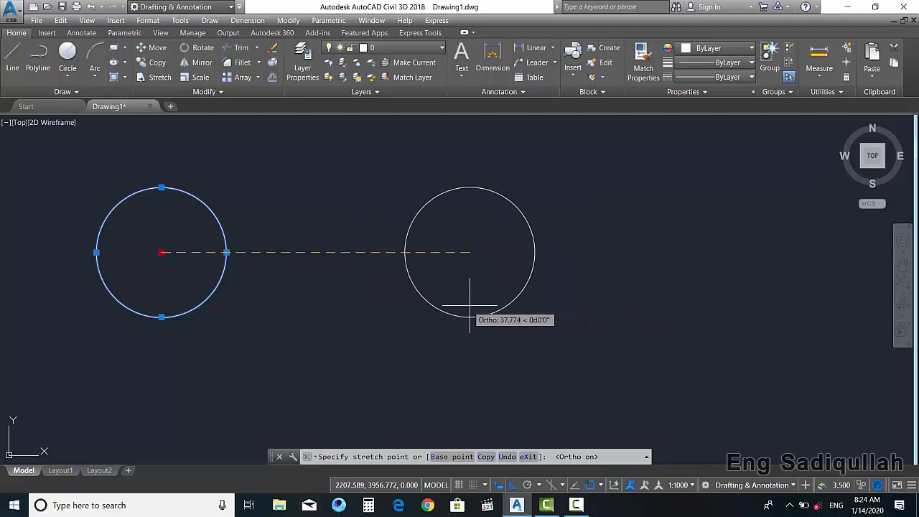
type("4")
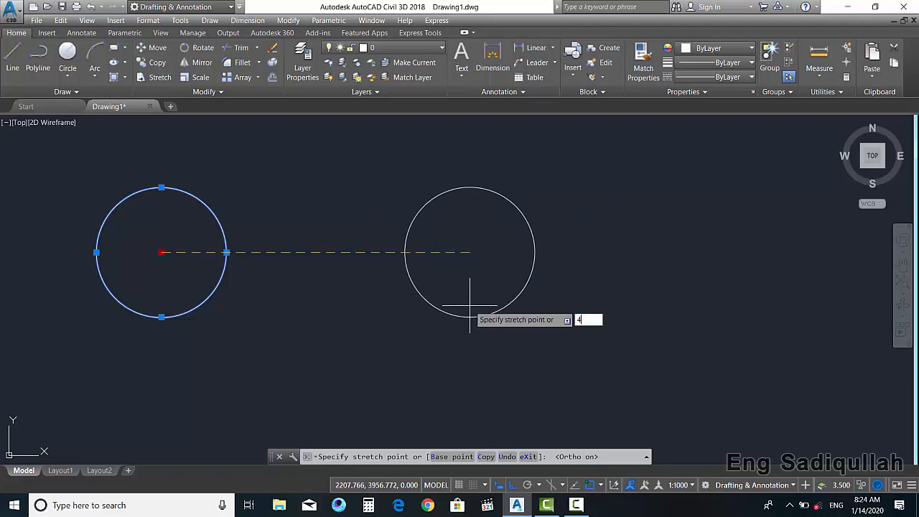
key("Return")
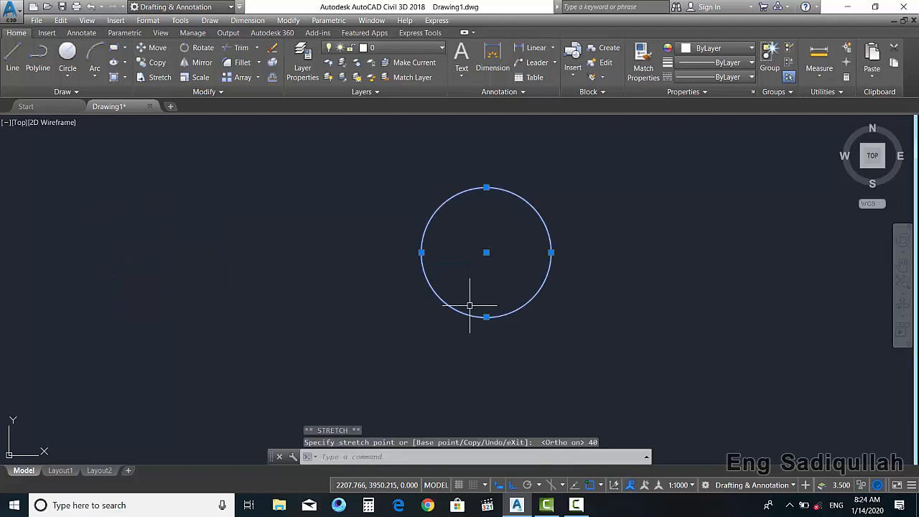
- With Ortho off, move the circle by its center grip 30 units at a 20-degree angle, then deselect it
left_click(486, 252)
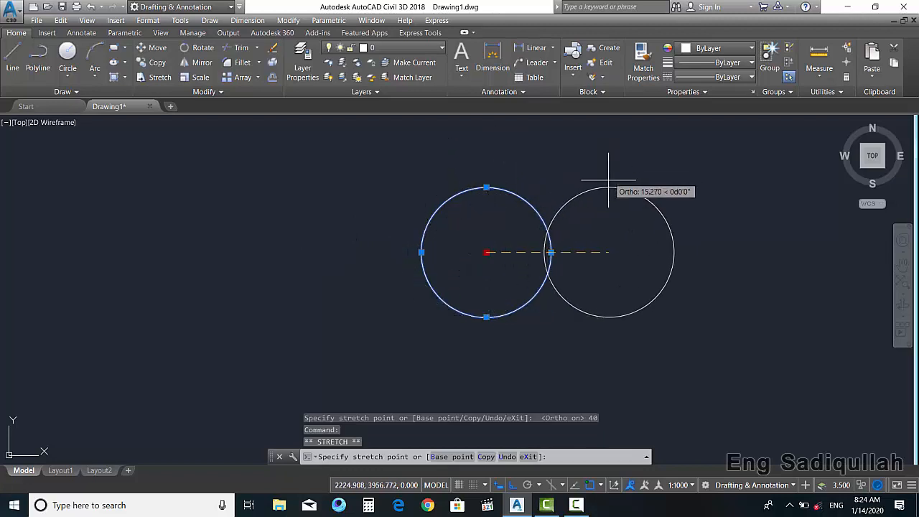
left_click(512, 487)
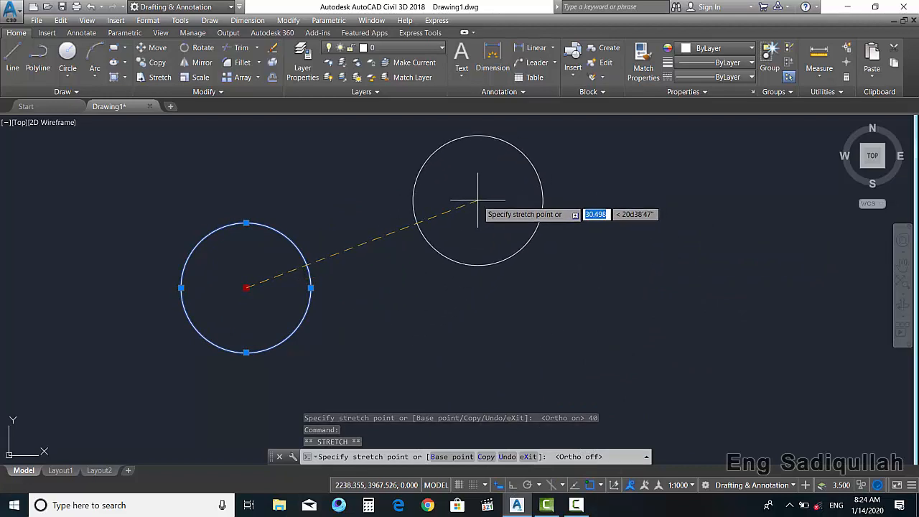
type("30")
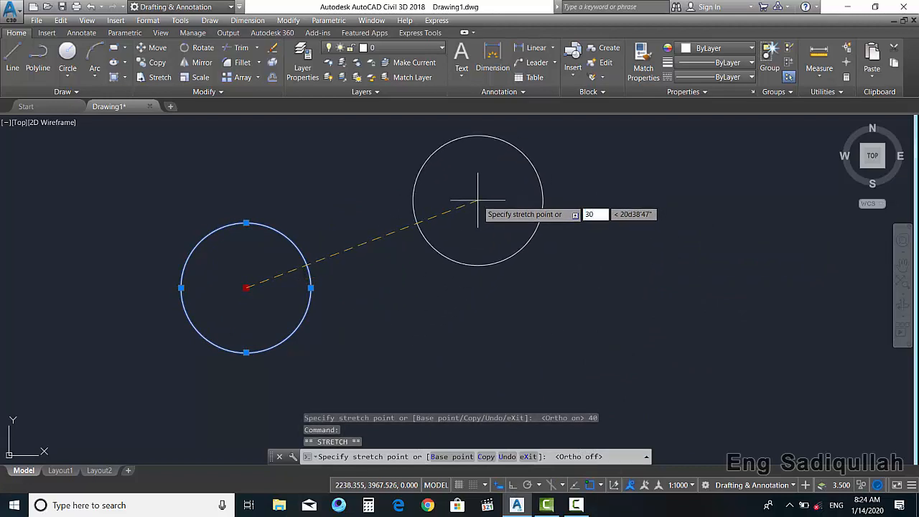
key("Tab")
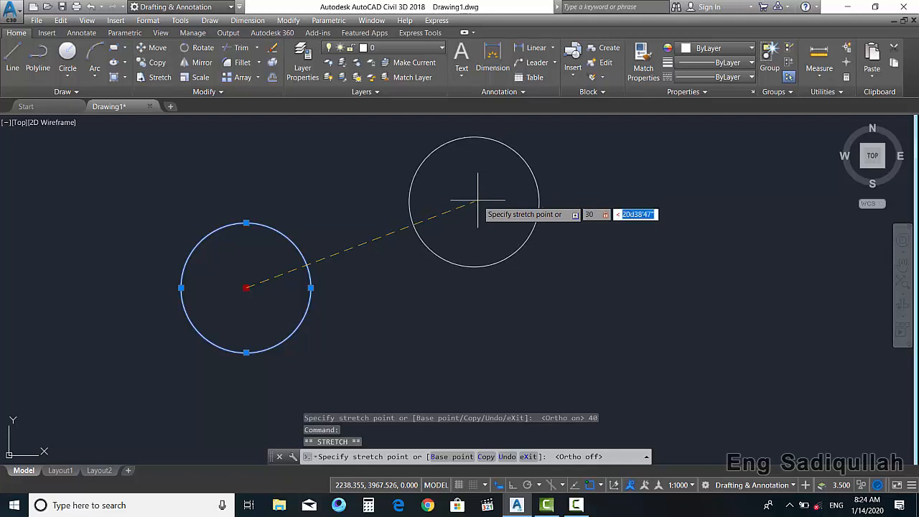
type("20")
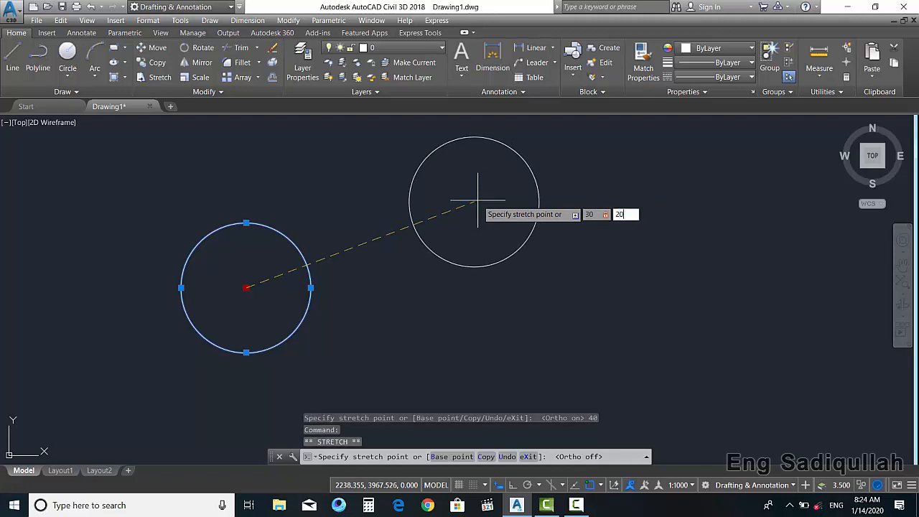
key("Return")
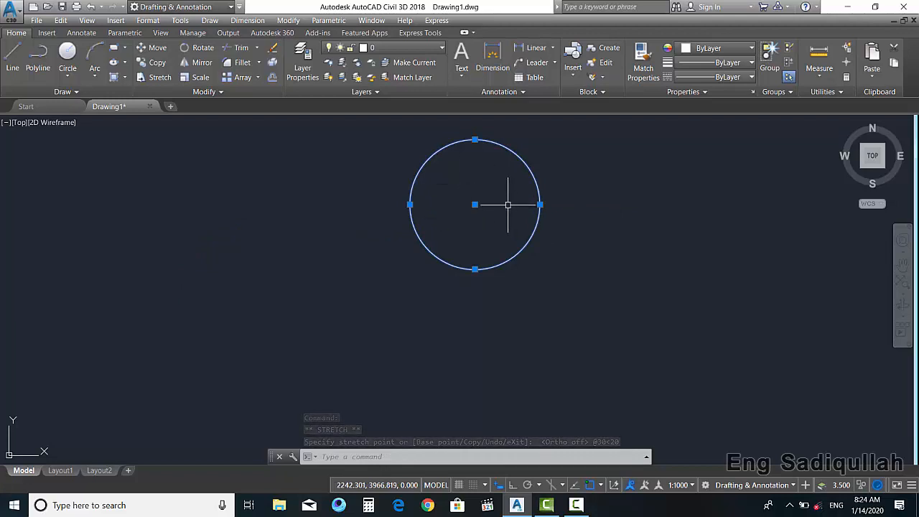
middle_click_drag(560, 184, 327, 219)
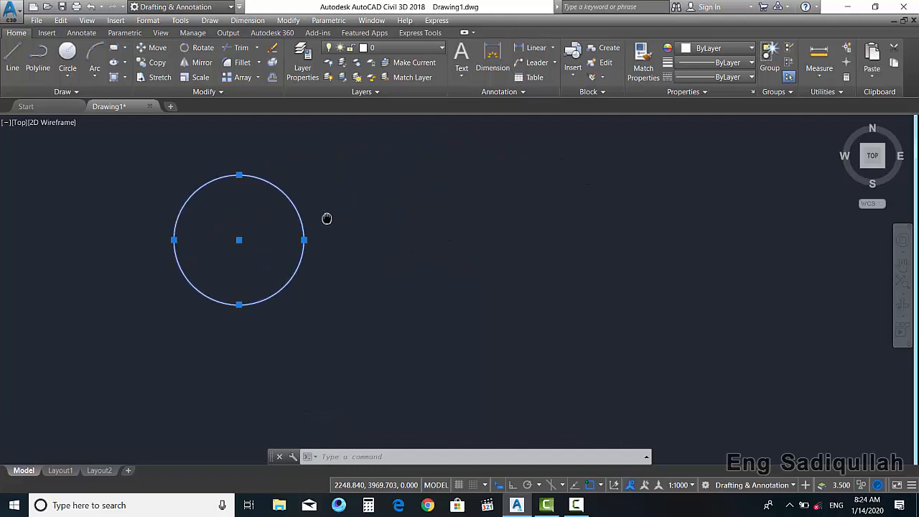
key("Escape")
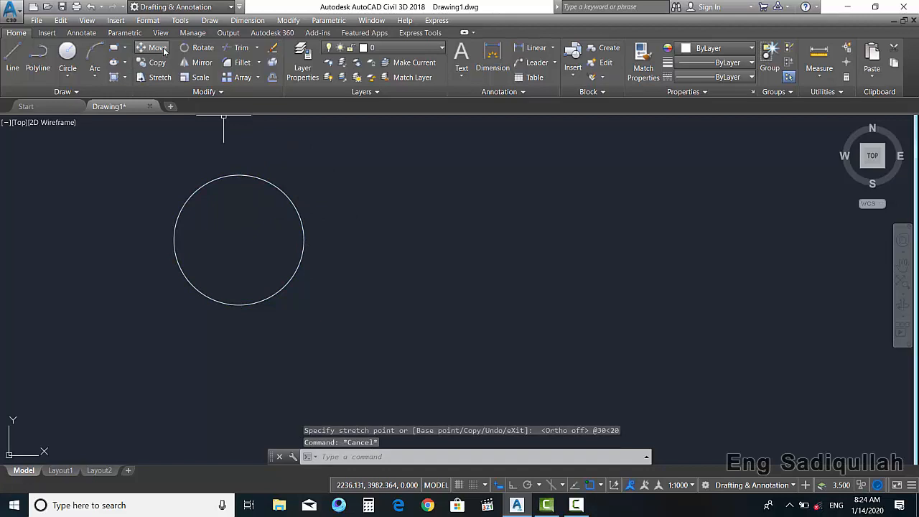
left_click(314, 179)
left_click(277, 201)
left_click(238, 240)
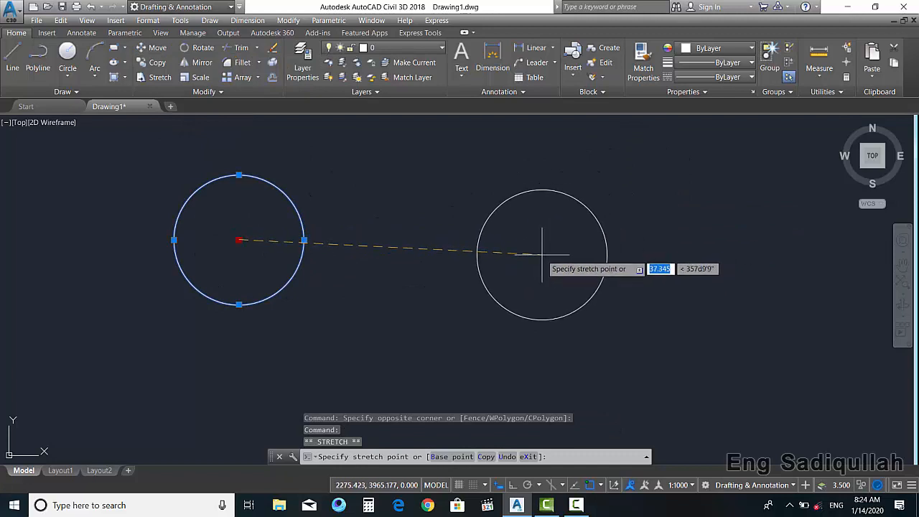
key("Escape")
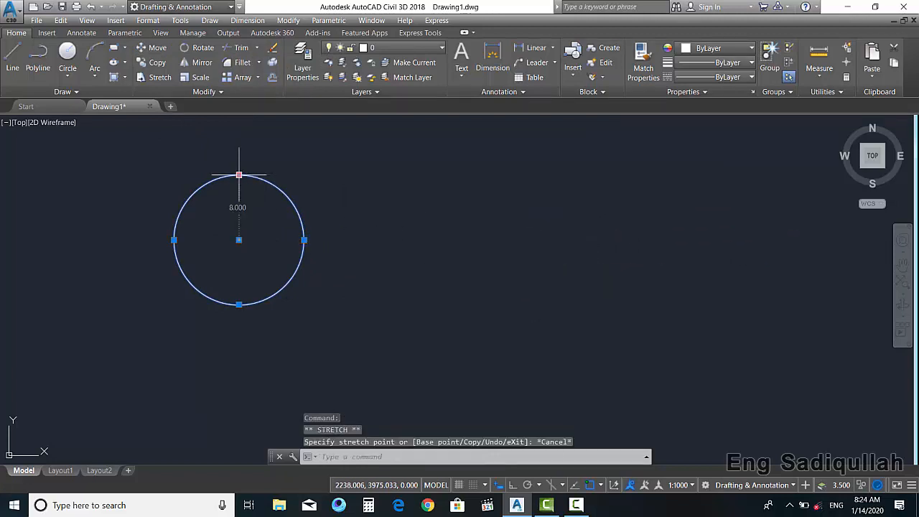
key("Escape")
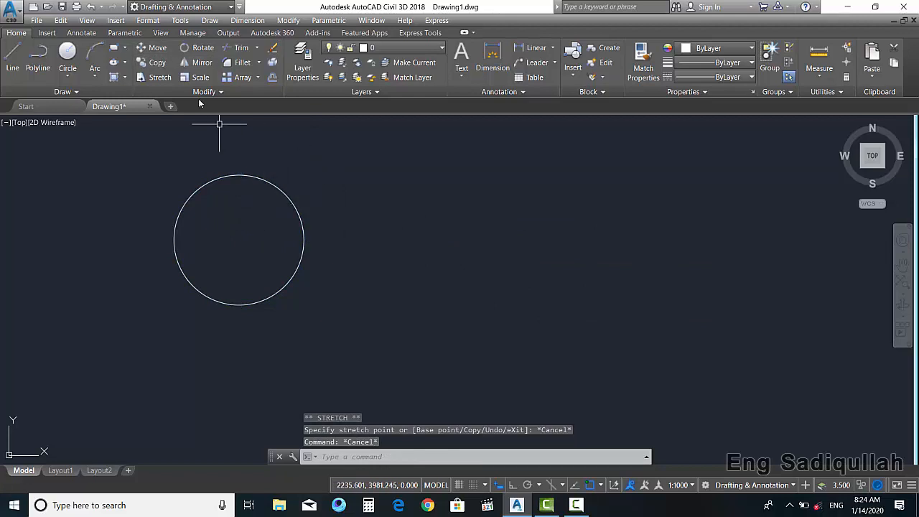
- Move the circle to the right of its current location with the Move command, using its top quadrant as the base point
type("m")
key("Return")
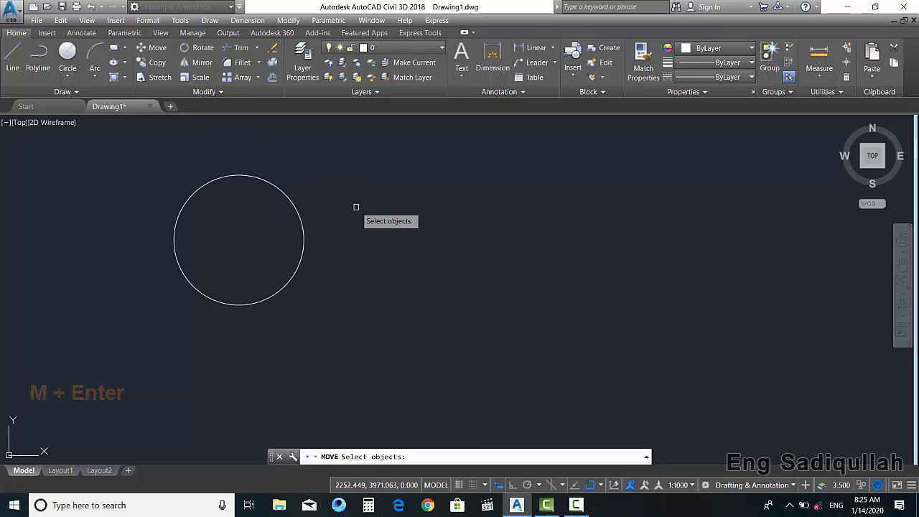
left_click(307, 236)
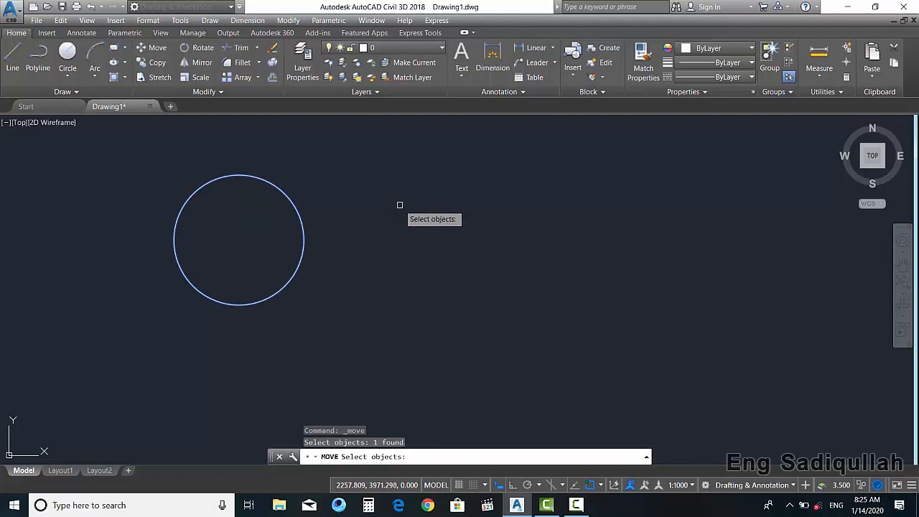
key("Return")
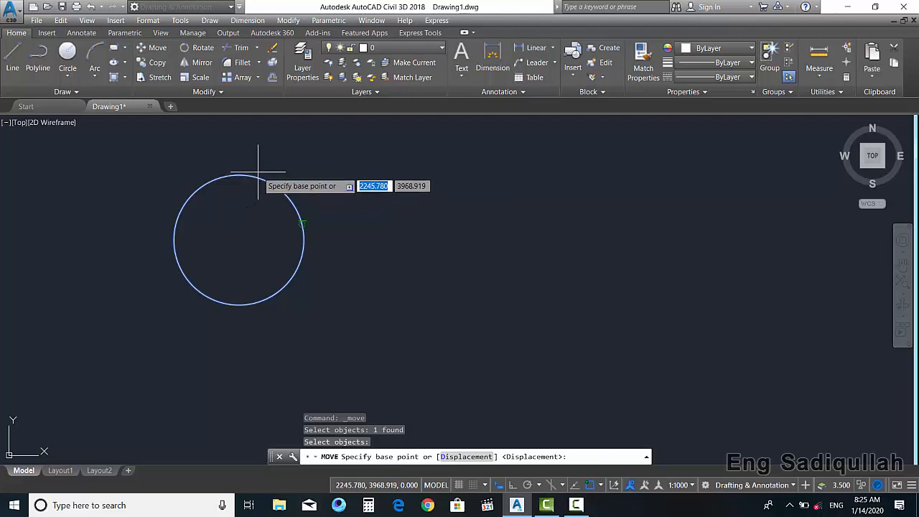
right_click(286, 175, "shift")
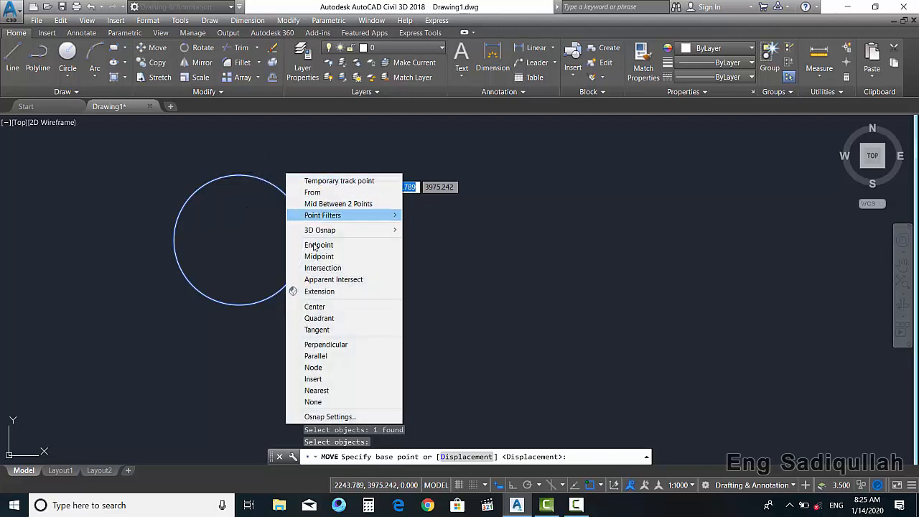
left_click(338, 324)
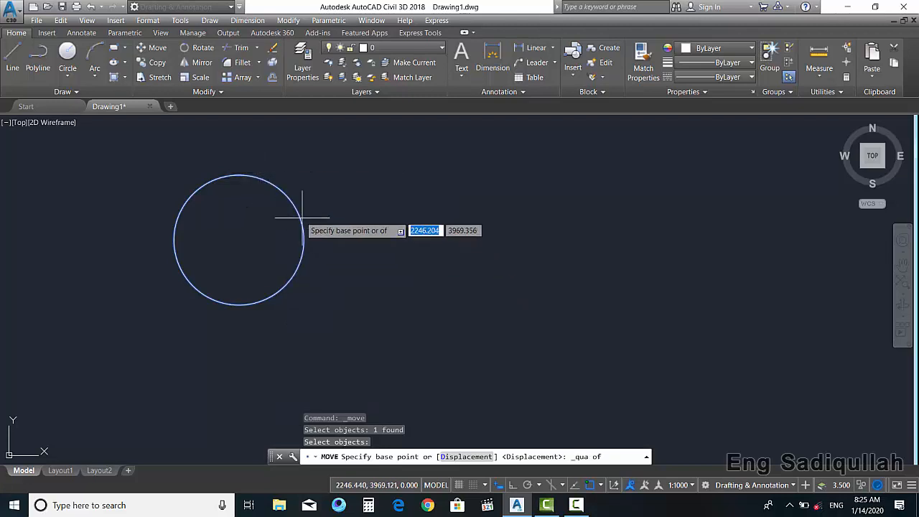
left_click(240, 174)
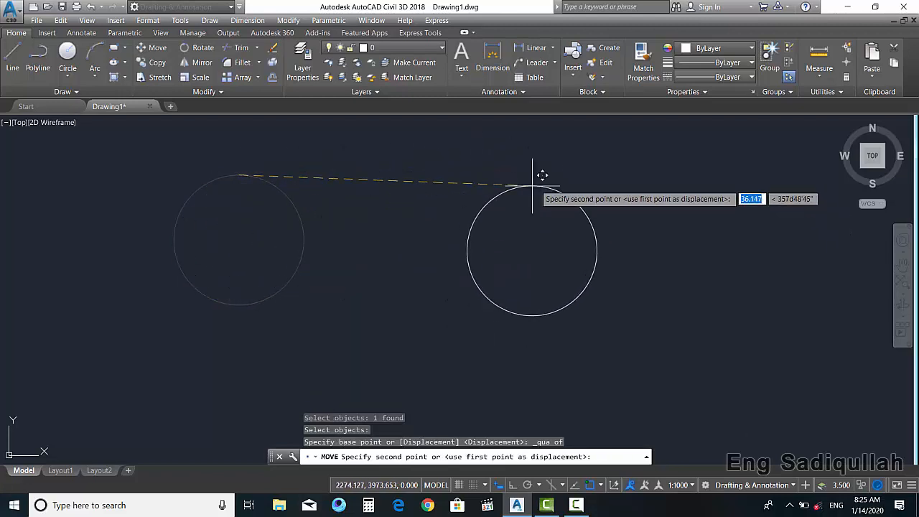
left_click(675, 200)
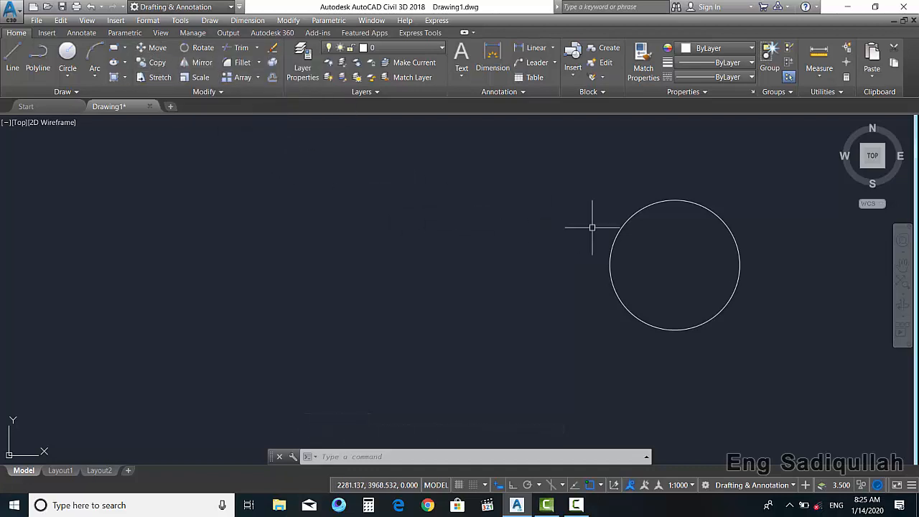
- Move the circle to the left side of the drawing with the Move command, using its center snap (cen) as the base point
left_click(618, 234)
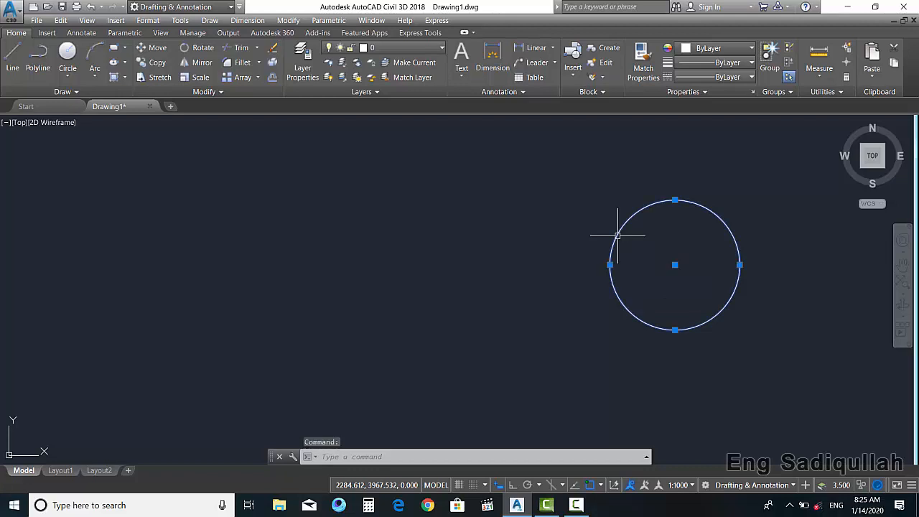
left_click(152, 48)
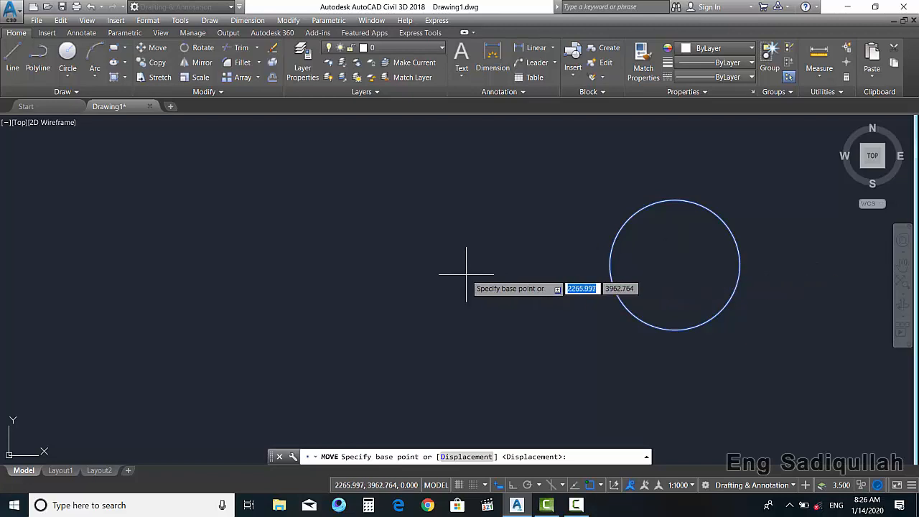
key("Return")
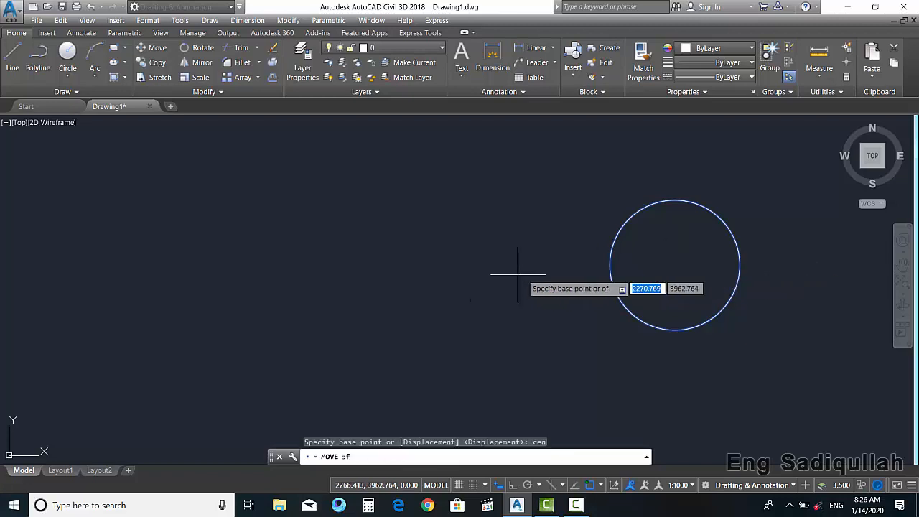
left_click(675, 265)
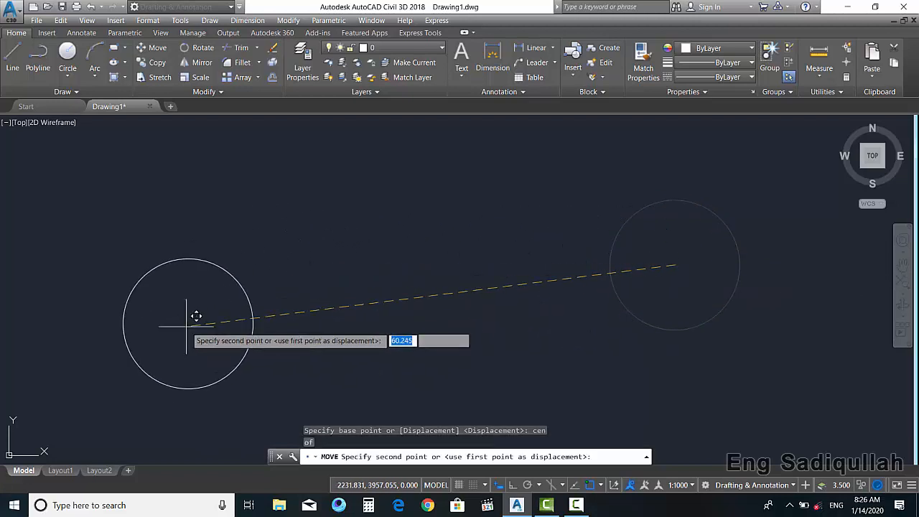
left_click(185, 327)
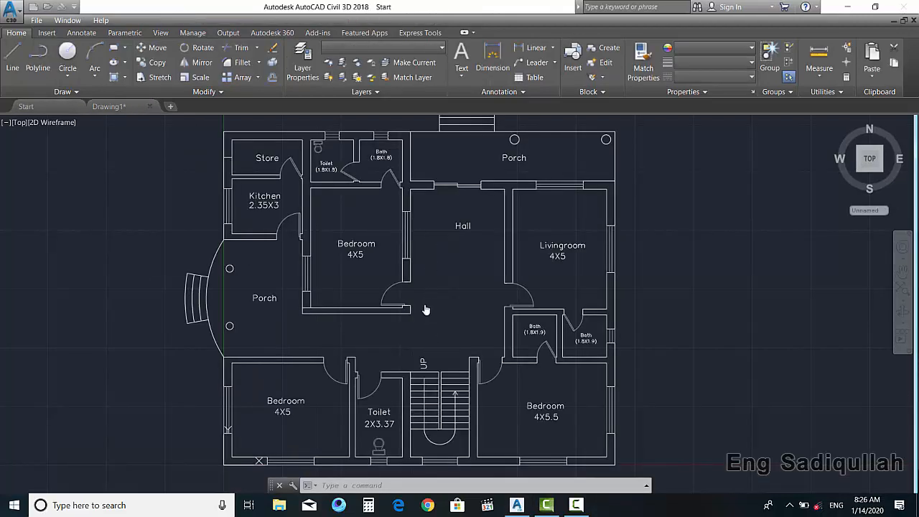
- Examine the doors and wall openings around the lower 4X5 bedroom, toilet and stairs in the house floor plan
middle_click_drag(426, 309, 422, 209)
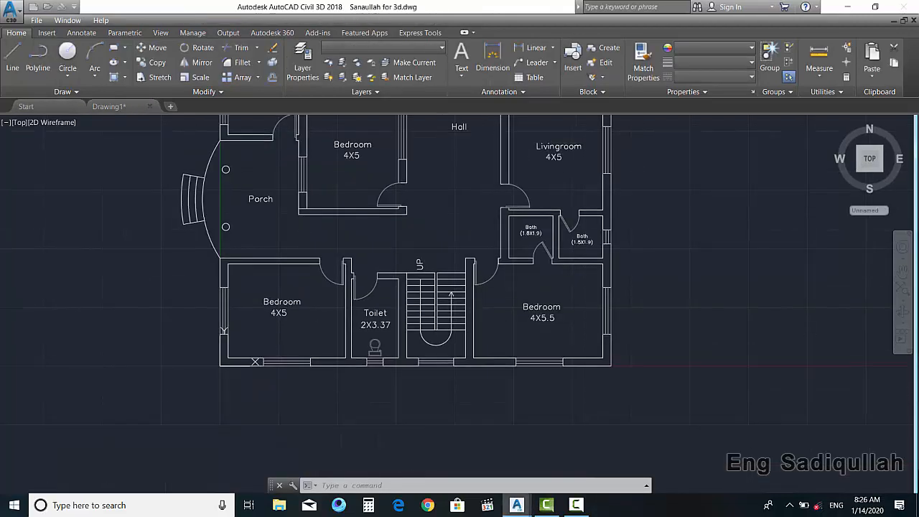
scroll(389, 278, "up", 5)
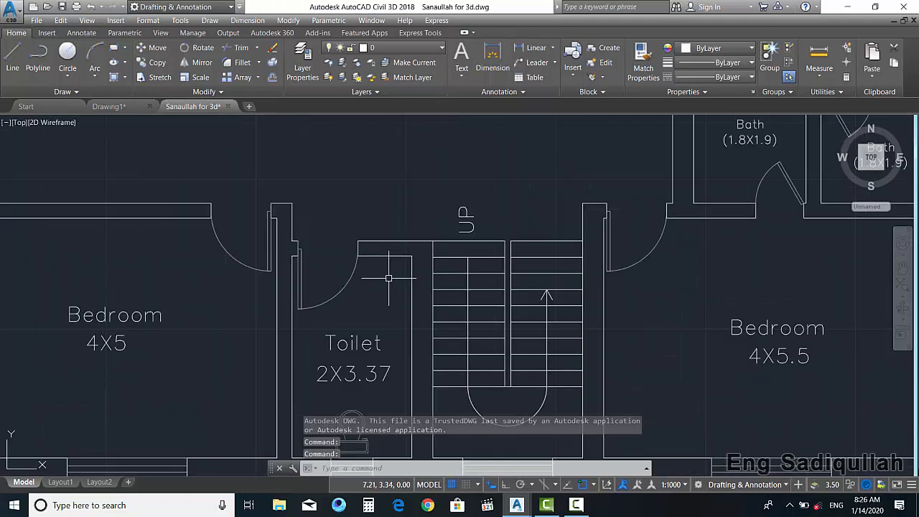
scroll(389, 278, "down", 3)
middle_click_drag(313, 260, 317, 270)
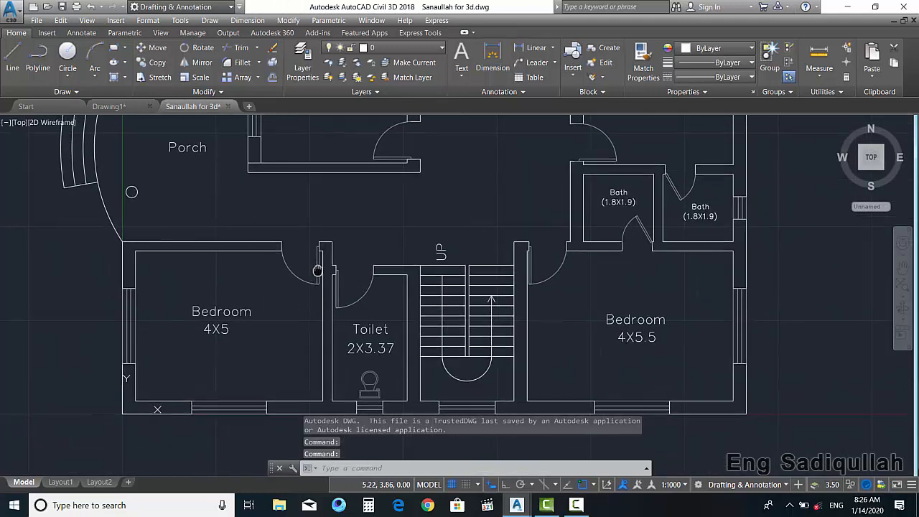
scroll(318, 270, "up", 5)
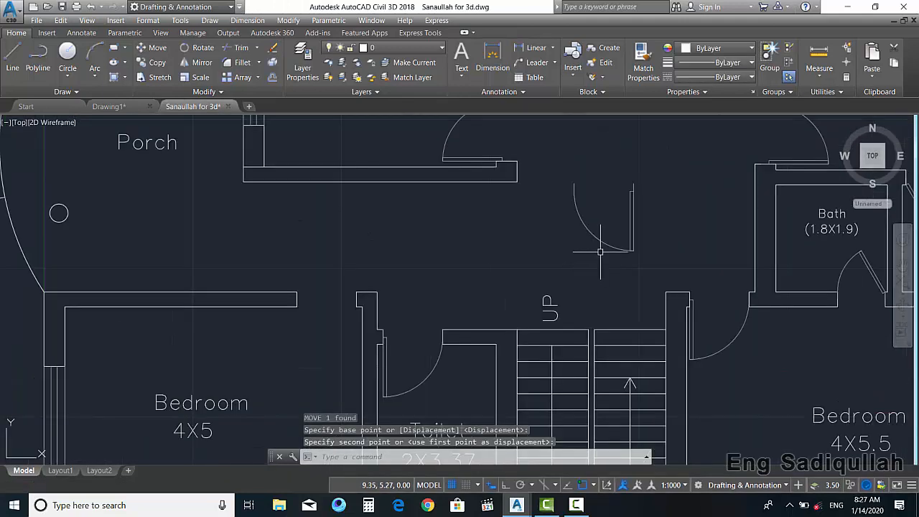
middle_click_drag(616, 220, 610, 226)
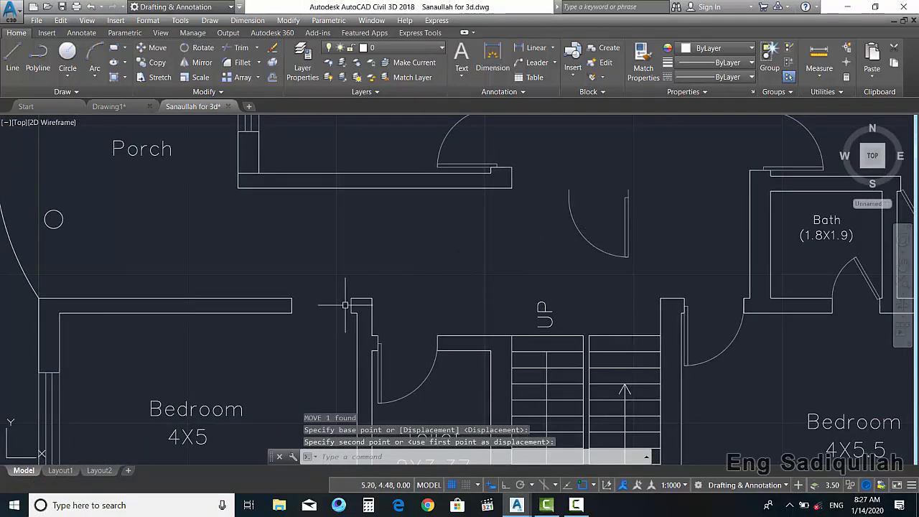
left_click(650, 213)
left_click(596, 236)
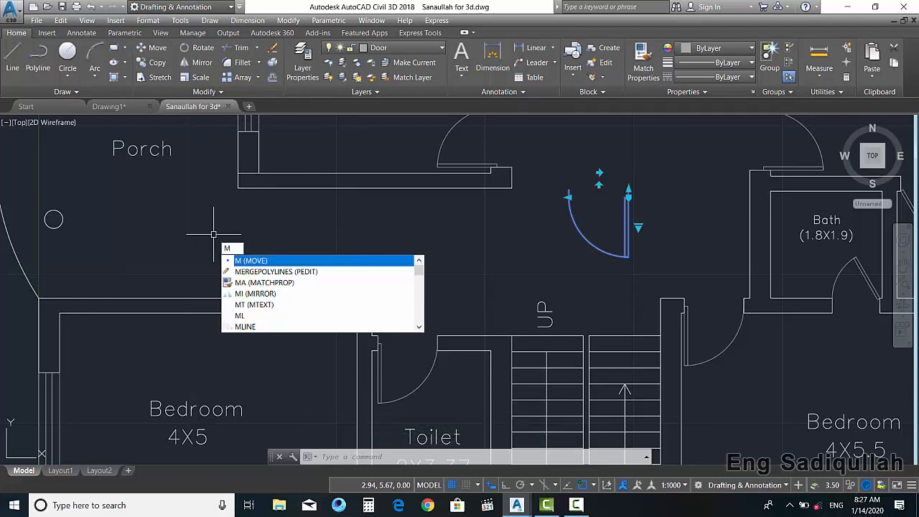
key("Return")
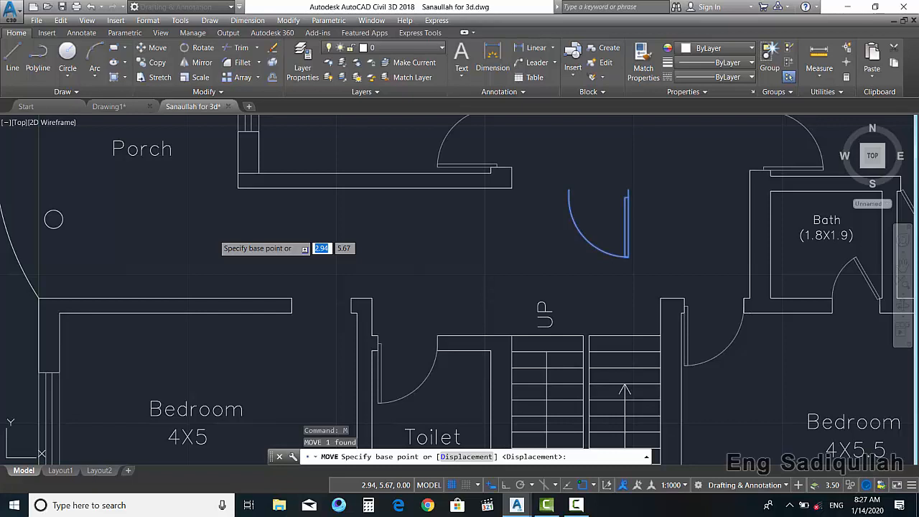
left_click(629, 256)
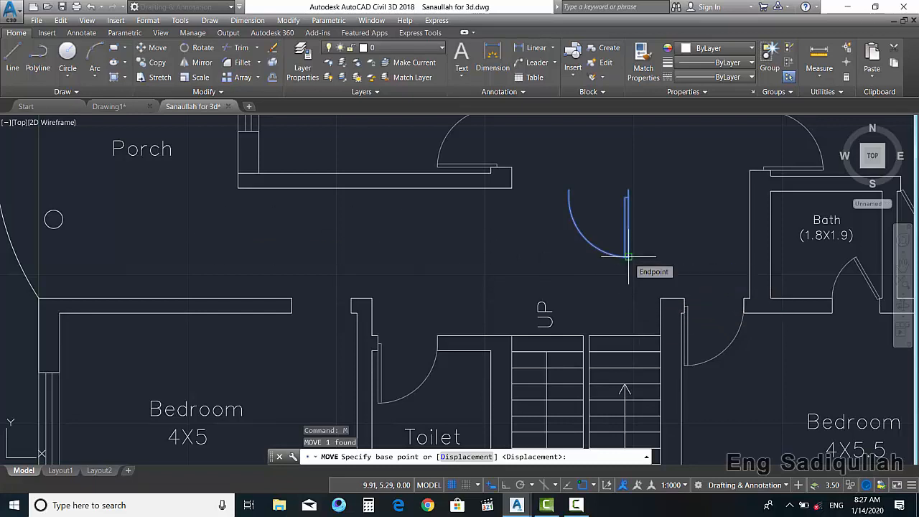
left_click(628, 256)
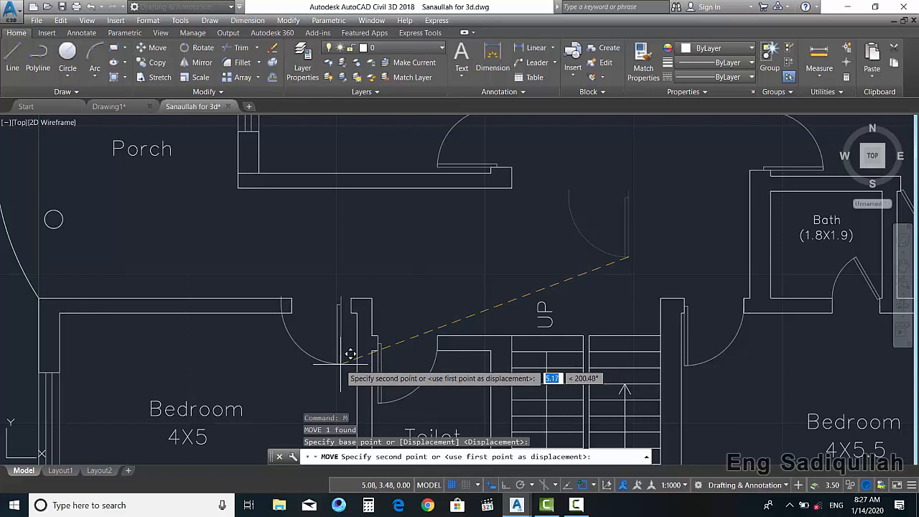
key("Escape")
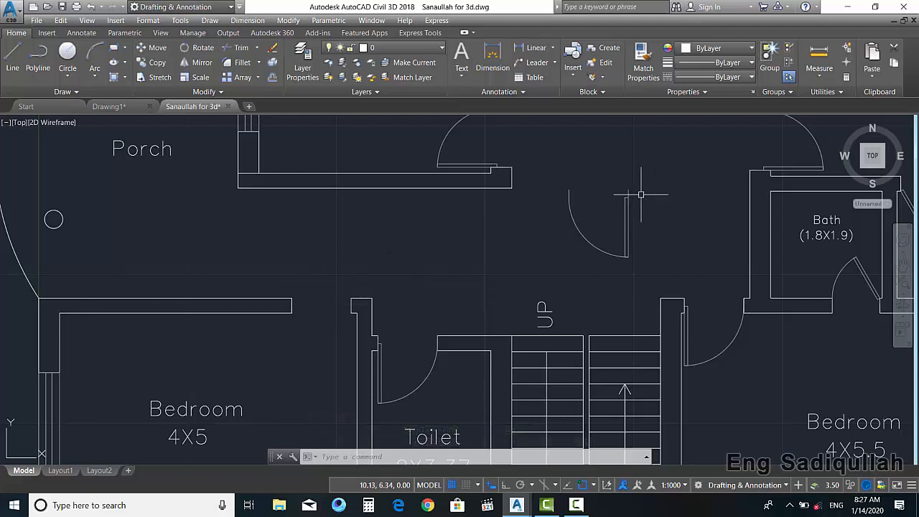
- Move the loose door from the hall into the lower 4X5 bedroom's opening, from its upper right endpoint to the wall's corner endpoint
scroll(641, 194, "up", 2)
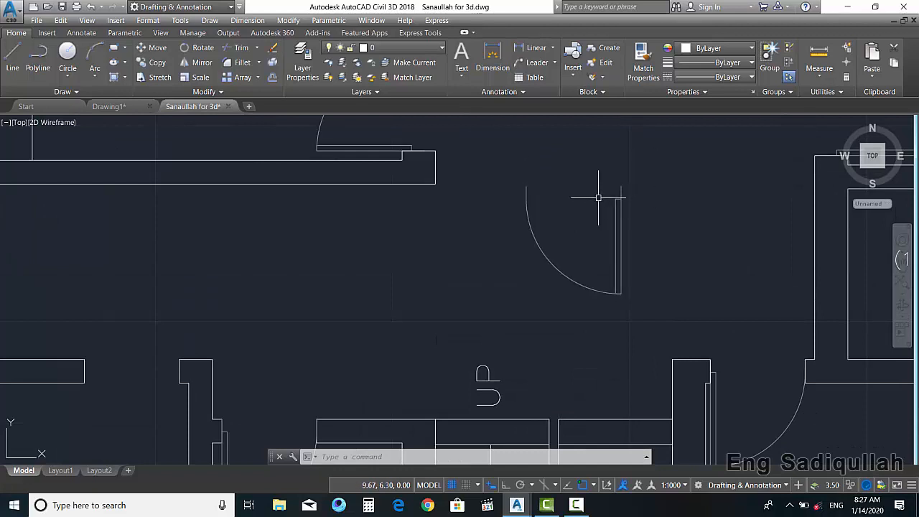
left_click(653, 205)
left_click(614, 205)
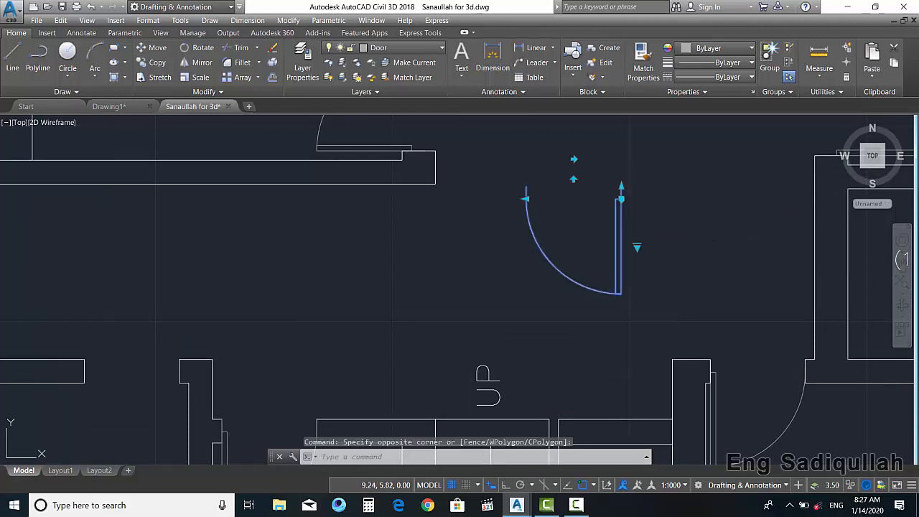
left_click(152, 47)
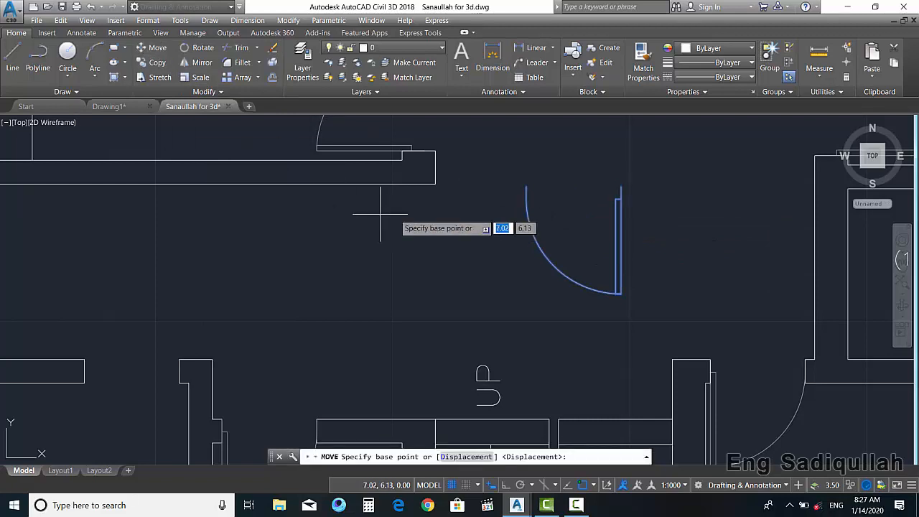
left_click(622, 186)
middle_click_drag(421, 242, 565, 199)
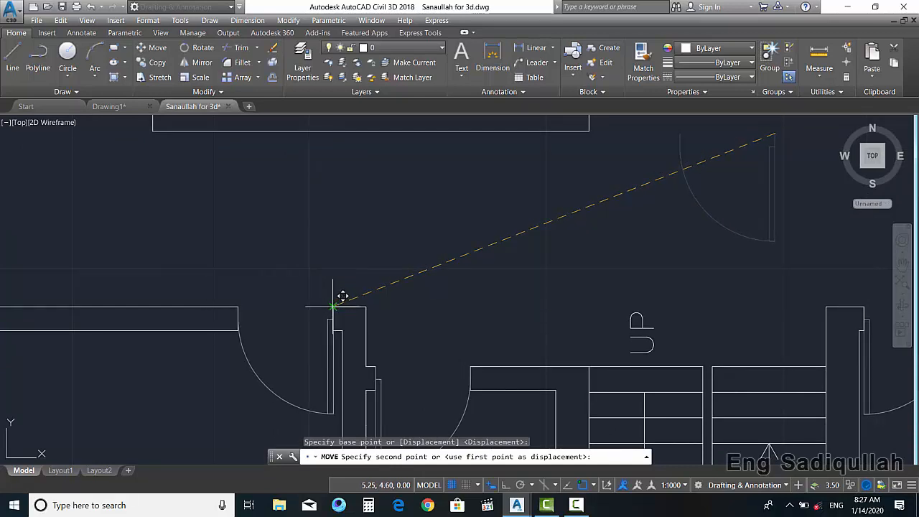
left_click(342, 296)
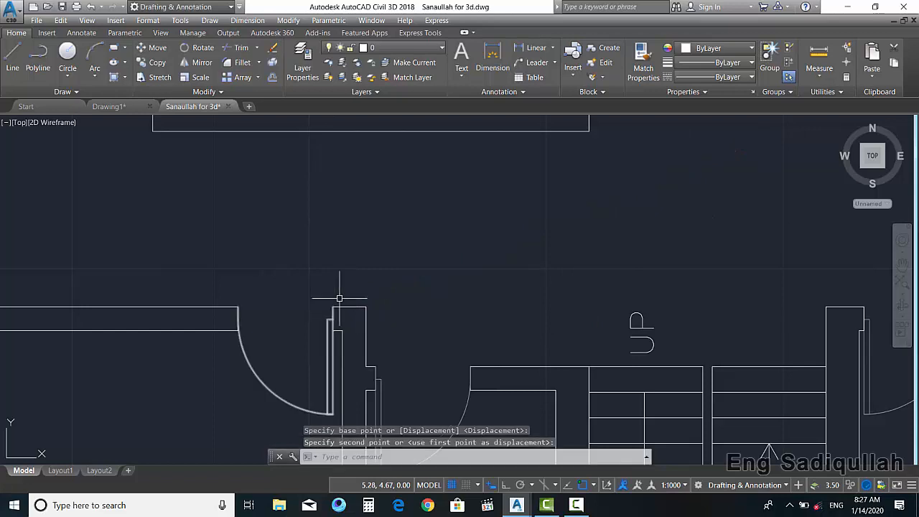
- Copy the entire floor plan horizontally to the right of the original
middle_click_drag(416, 280, 348, 221)
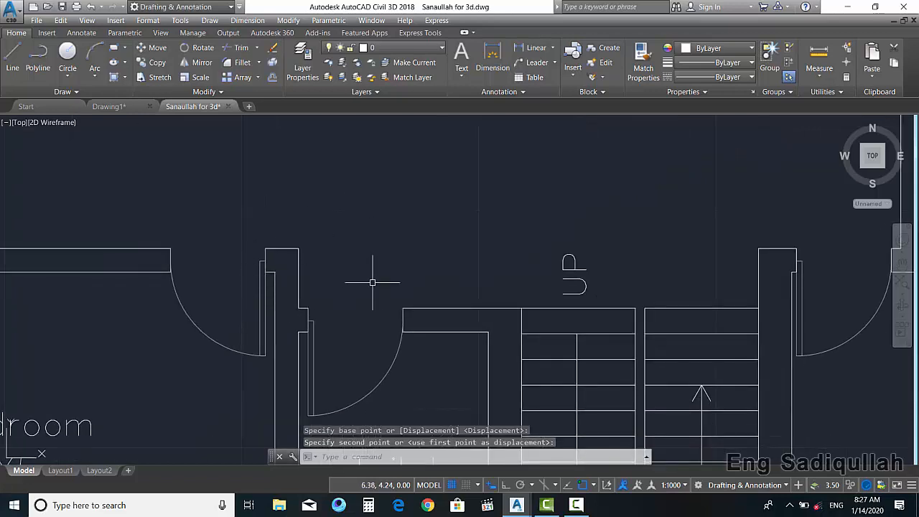
scroll(372, 282, "down", 5)
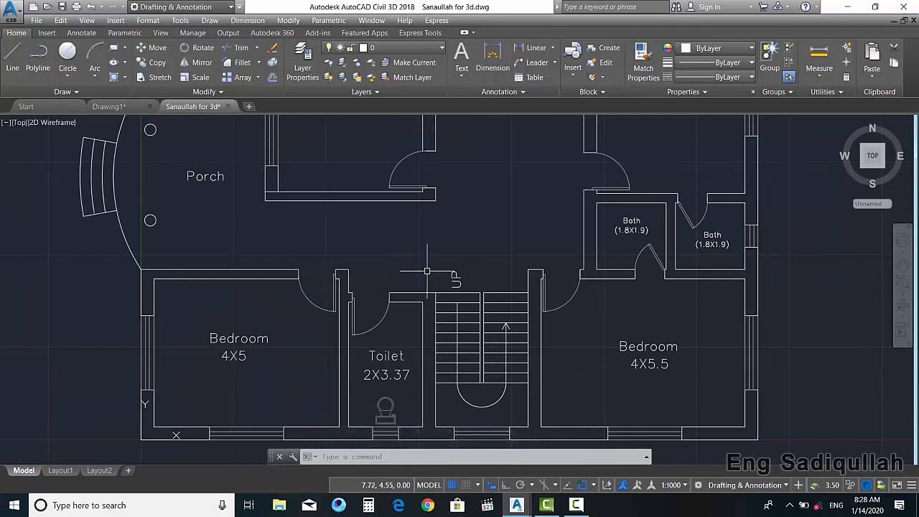
middle_click_drag(498, 248, 401, 229)
scroll(393, 348, "down", 4)
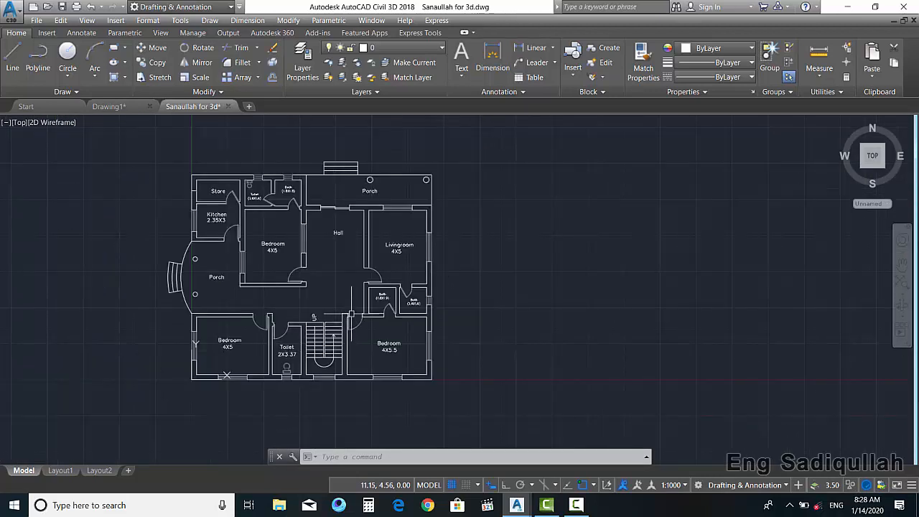
left_click(495, 401)
left_click(148, 143)
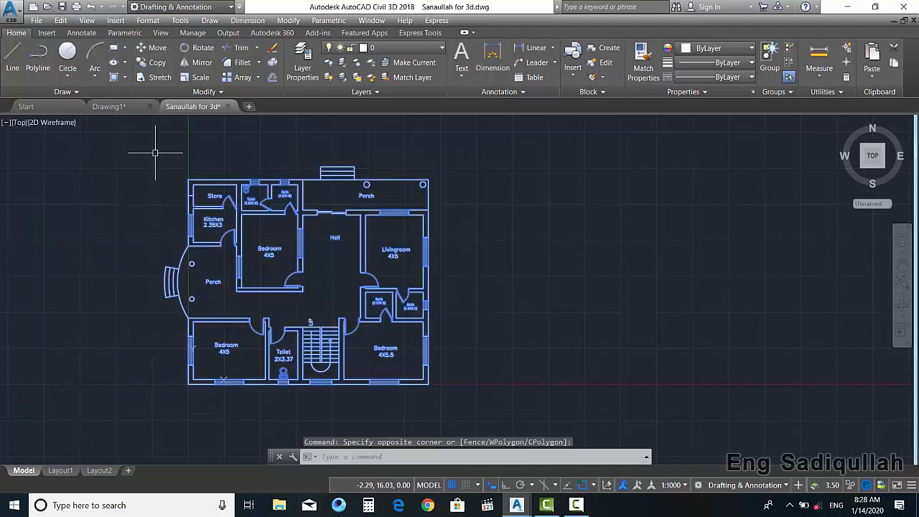
type("o")
key("Return")
left_click(328, 137)
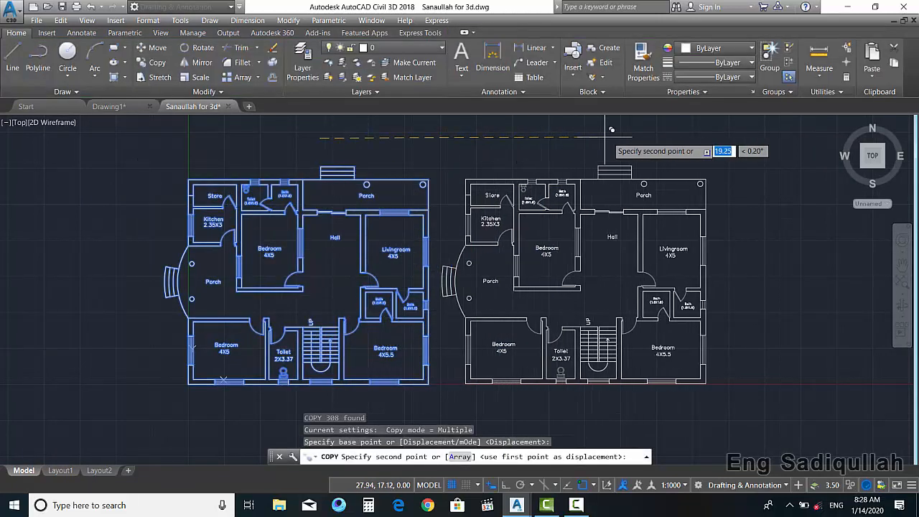
left_click(657, 137)
key("Return")
- Erase the doors of the two 4X5 bedrooms and the toilet from the copied floor plan
scroll(625, 285, "up", 3)
left_click(624, 253)
left_click(566, 226)
key("Return")
mouse_move(628, 290)
middle_mouse_down()
mouse_move(546, 211)
mouse_move(535, 187)
middle_mouse_up()
left_click(466, 382)
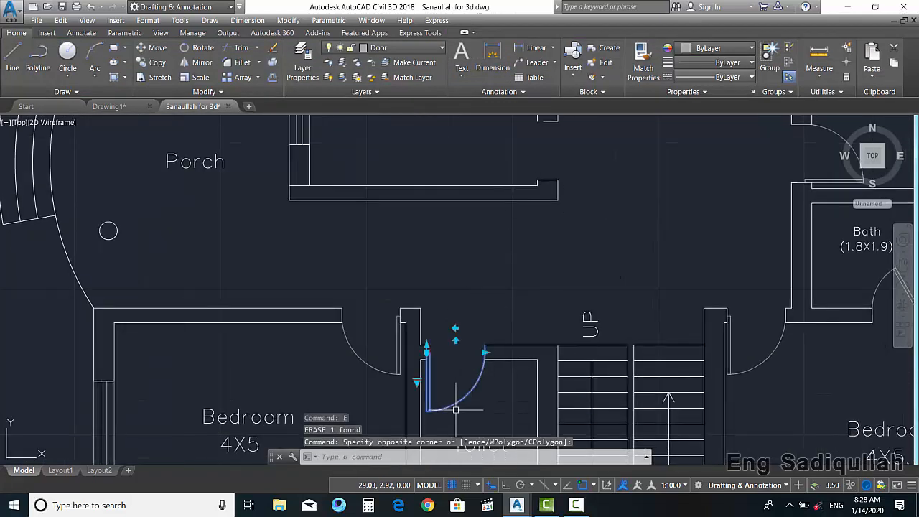
left_click(364, 357)
type("e")
key("Return")
scroll(392, 309, "down", 5)
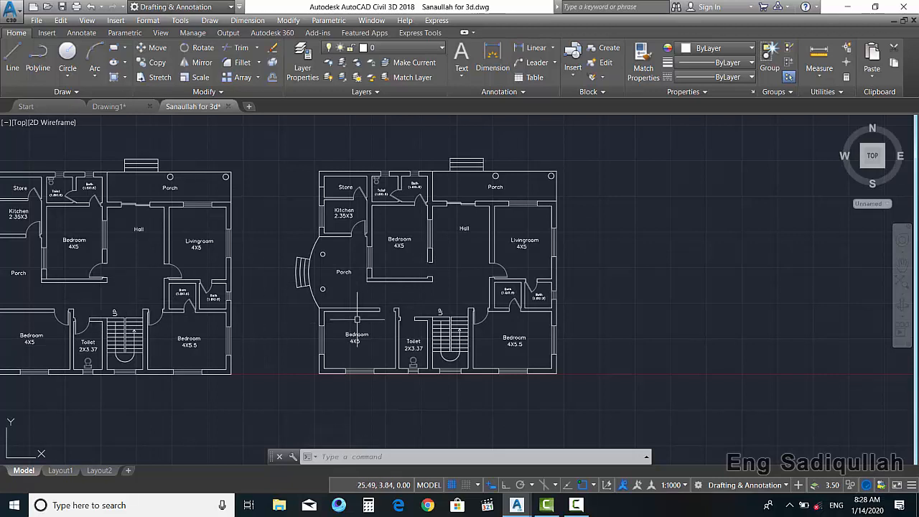
scroll(92, 310, "up", 2)
key("Escape")
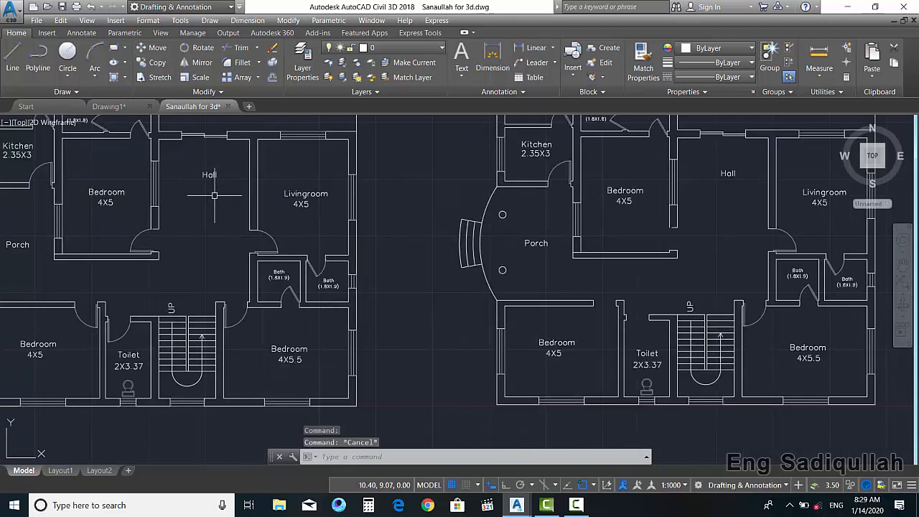
- Move the original plan's two 4X5 bedroom doors and toilet door to the copied plan, using the lower bedroom's matching inner corners as reference points
left_click(154, 48)
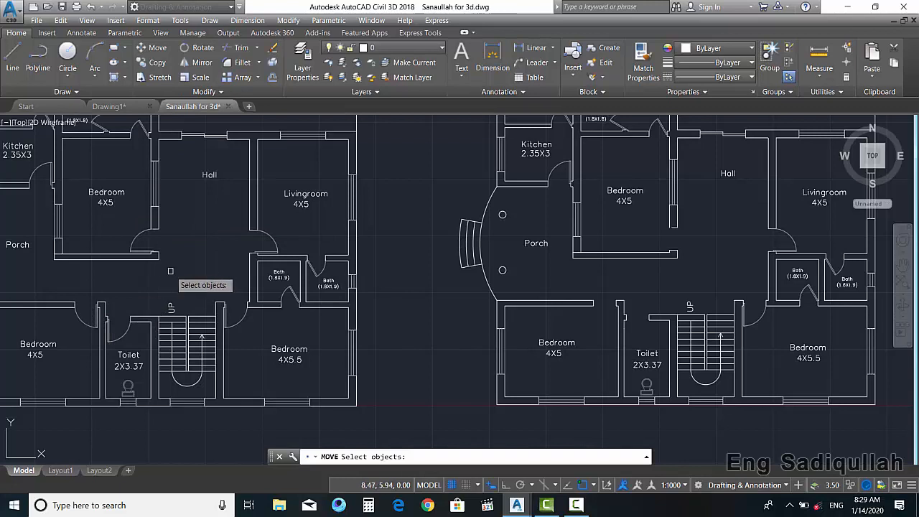
left_click(93, 323)
left_click(125, 333)
left_click(141, 236)
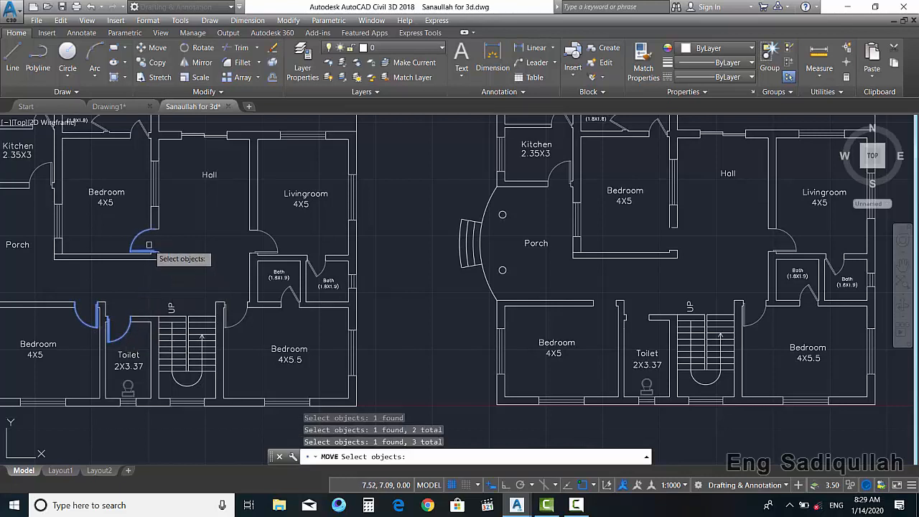
key("Return")
middle_click_drag(191, 273, 302, 276)
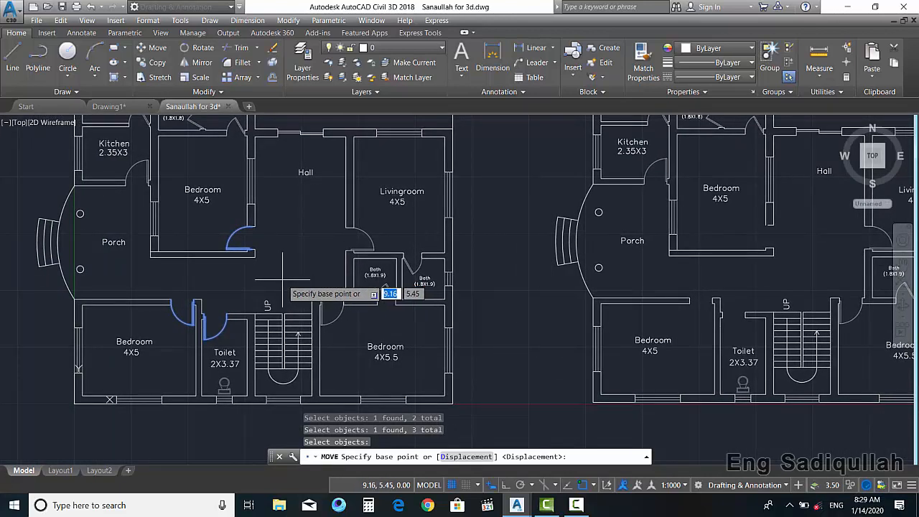
middle_click_drag(281, 280, 257, 282)
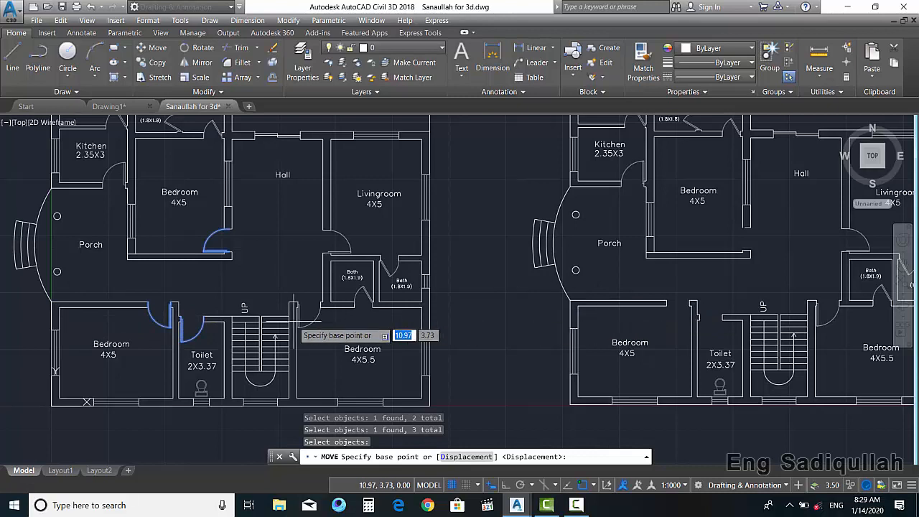
left_click(60, 306)
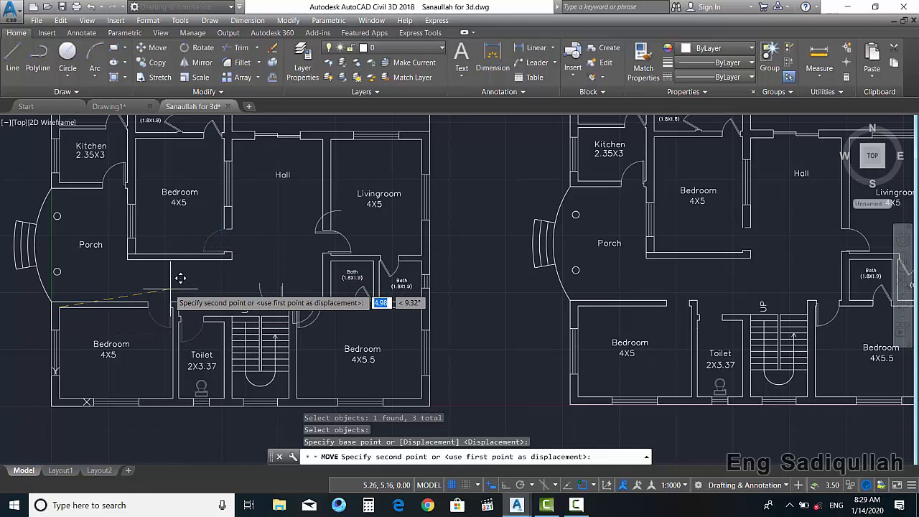
left_click(578, 308)
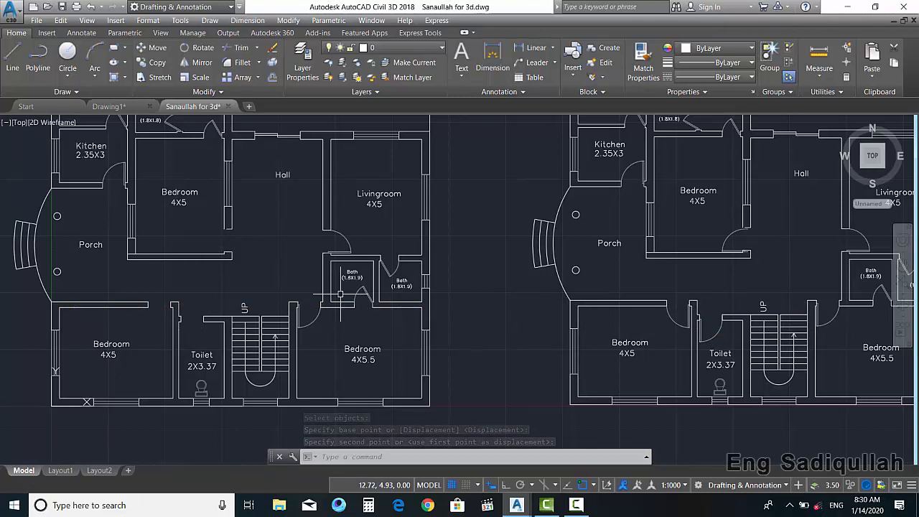
middle_click_drag(458, 285, 409, 315)
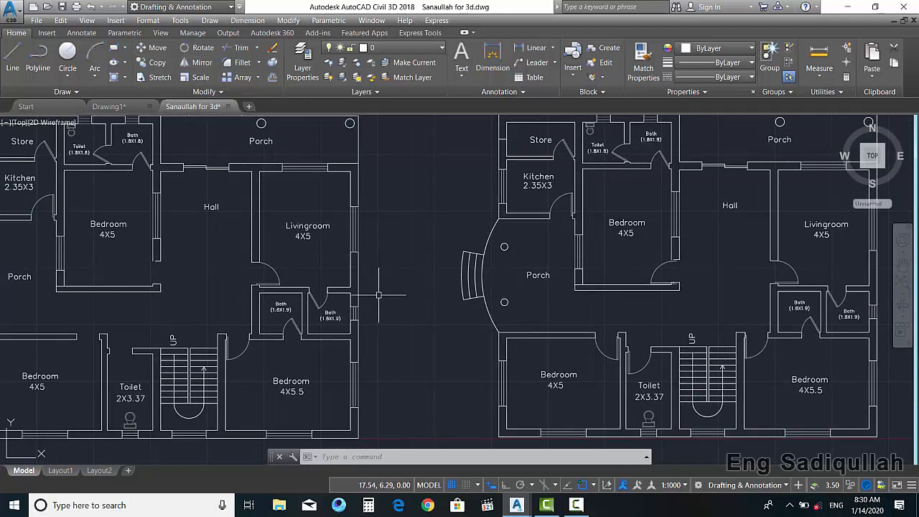
- Erase the two small circles from the curved porch of the copied floor plan
scroll(379, 294, "down", 2)
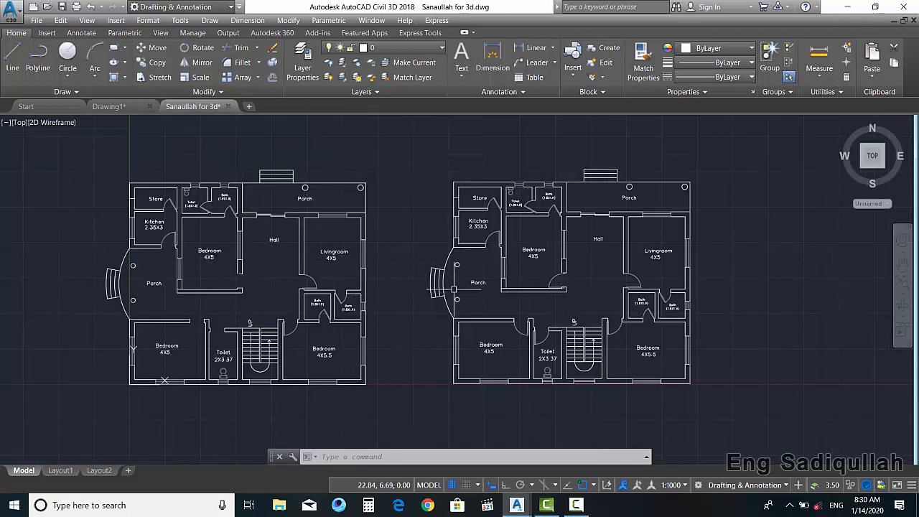
scroll(474, 297, "up", 2)
mouse_move(416, 287)
middle_mouse_down()
mouse_move(480, 289)
mouse_move(433, 289)
middle_mouse_up()
left_click(464, 220)
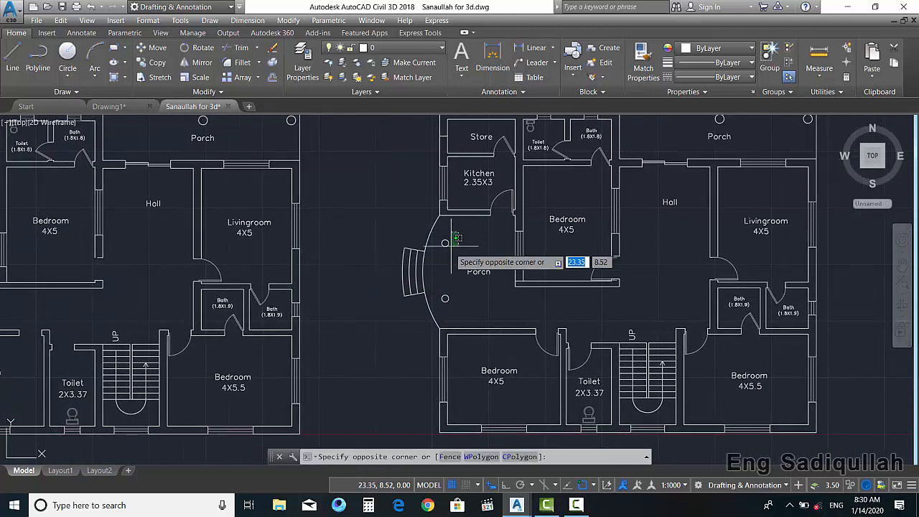
left_click(426, 315)
key("Return")
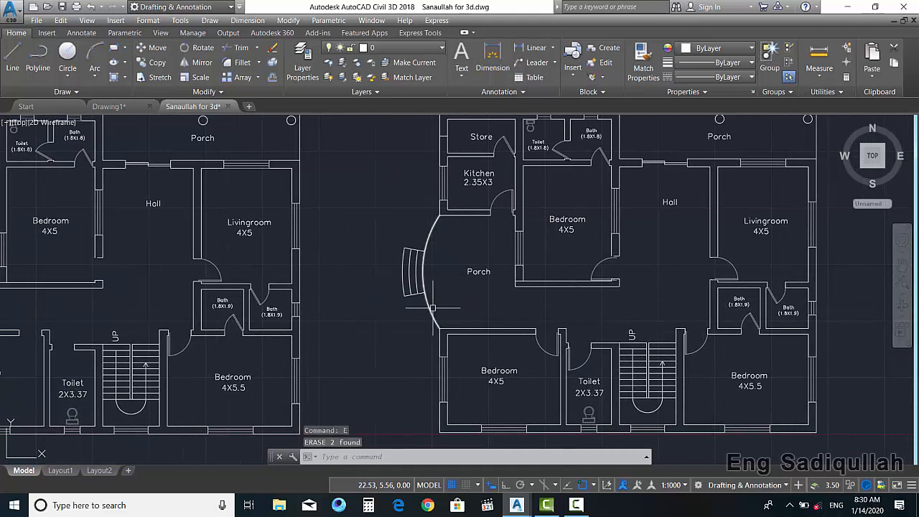
- Try to move the two circles from the original plan's curved porch into the copied plan's porch, placing them by eye
middle_click_drag(365, 271, 619, 290)
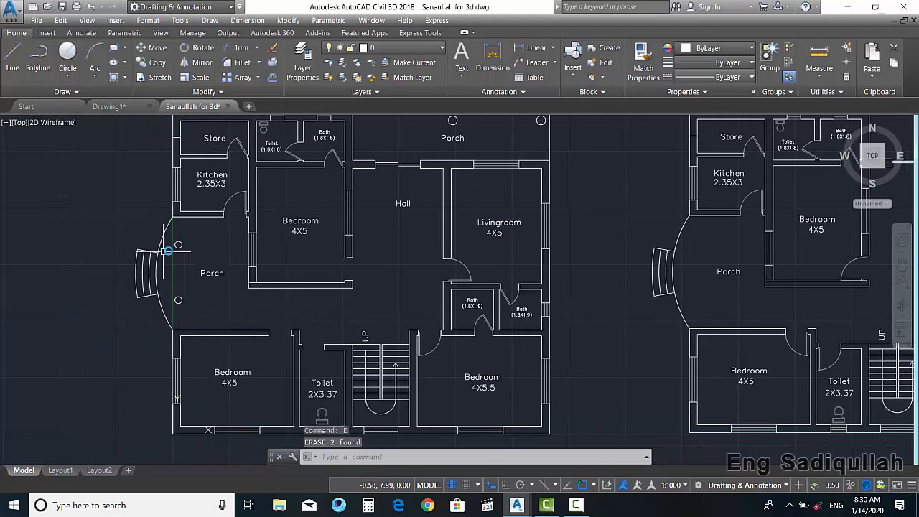
scroll(176, 246, "up", 5)
left_click(198, 232)
left_click(165, 402)
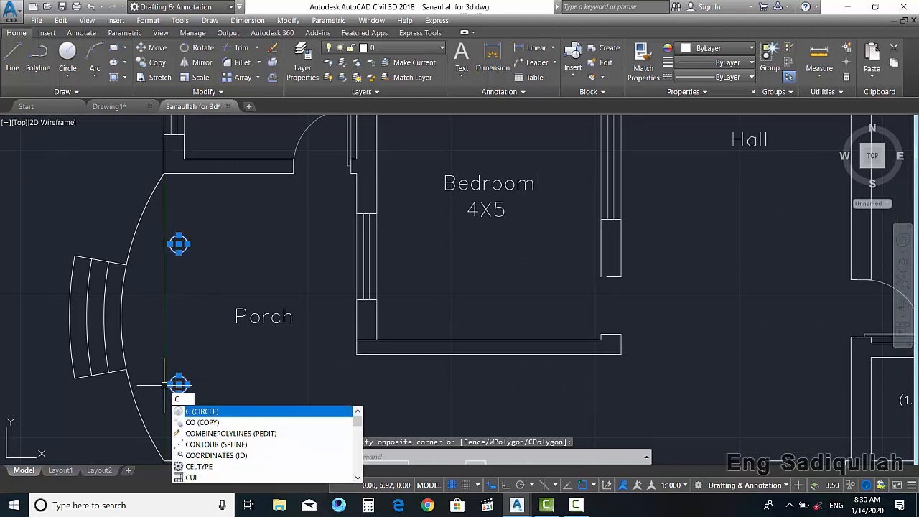
key("Escape")
left_click(197, 224)
left_click(159, 395)
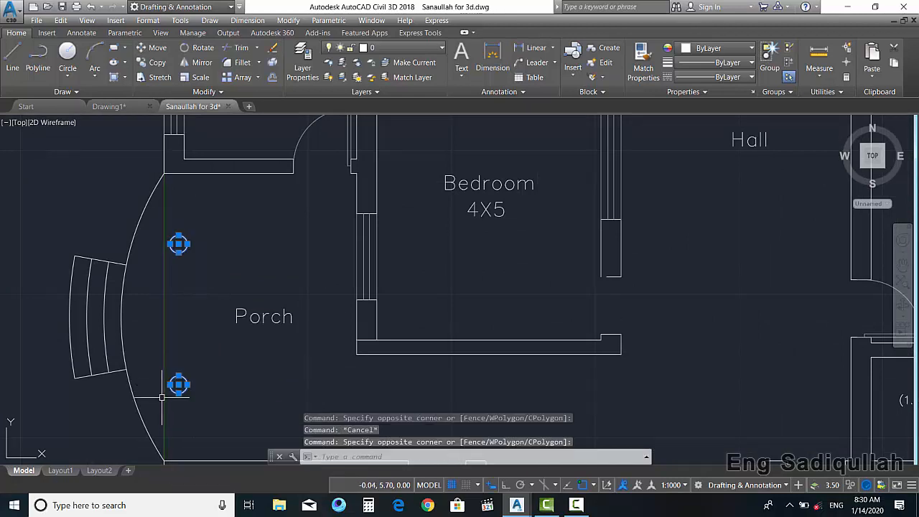
key("Return")
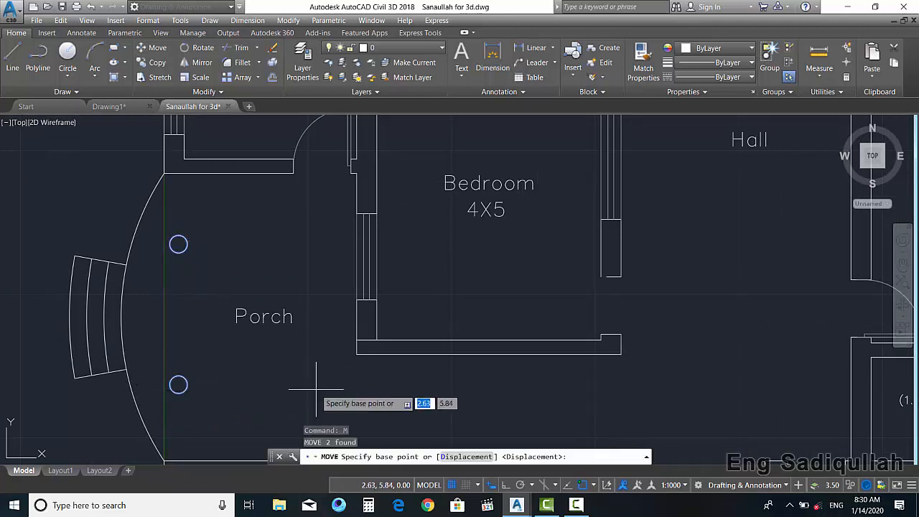
left_click(179, 376)
middle_click_drag(587, 349, 324, 355)
scroll(324, 354, "down", 2)
scroll(594, 347, "down", 4)
scroll(614, 360, "up", 6)
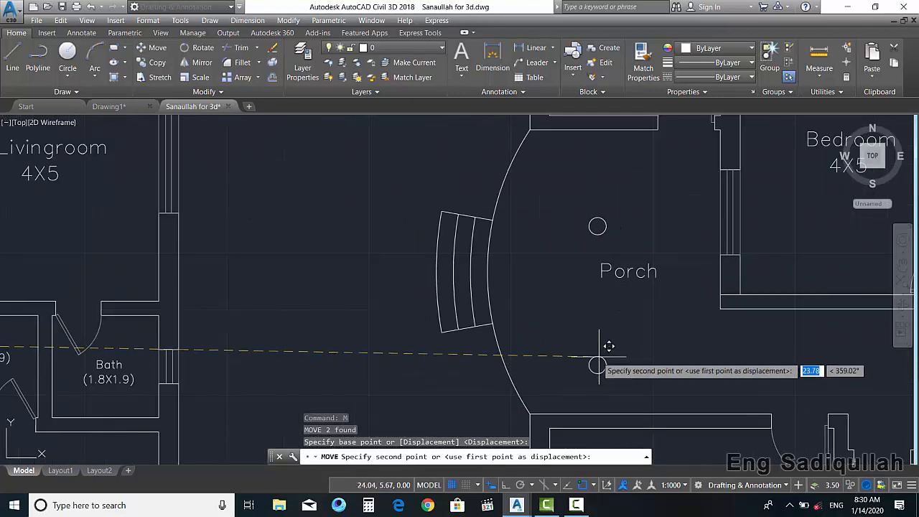
scroll(546, 359, "down", 2)
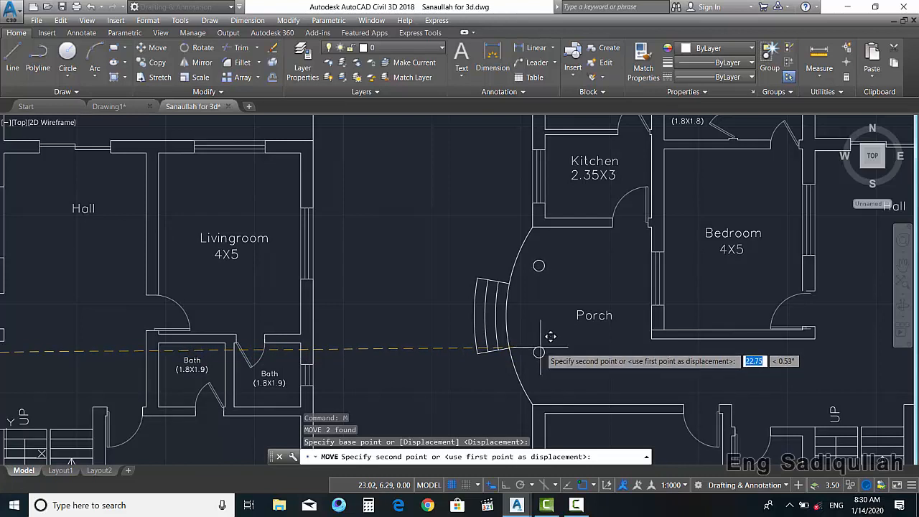
left_click(539, 354)
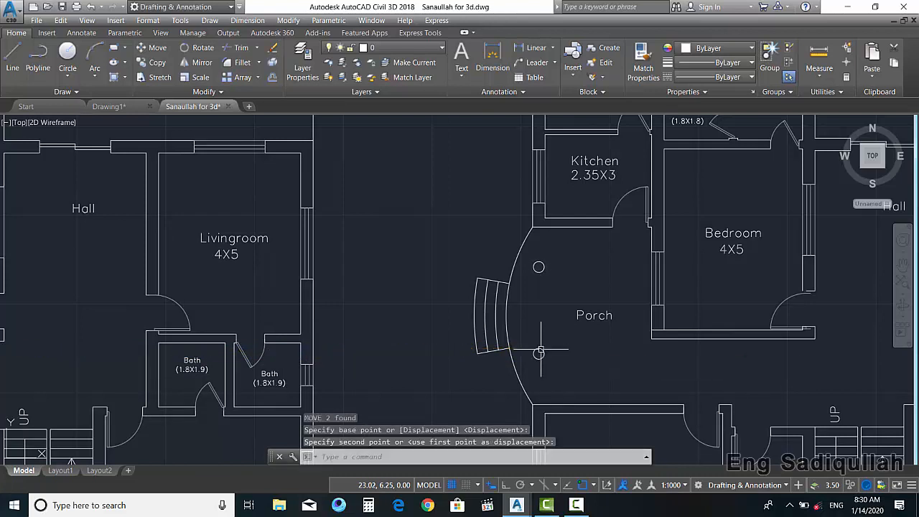
- Check the circles' placement in the copied porch and undo their move
scroll(551, 240, "up", 4)
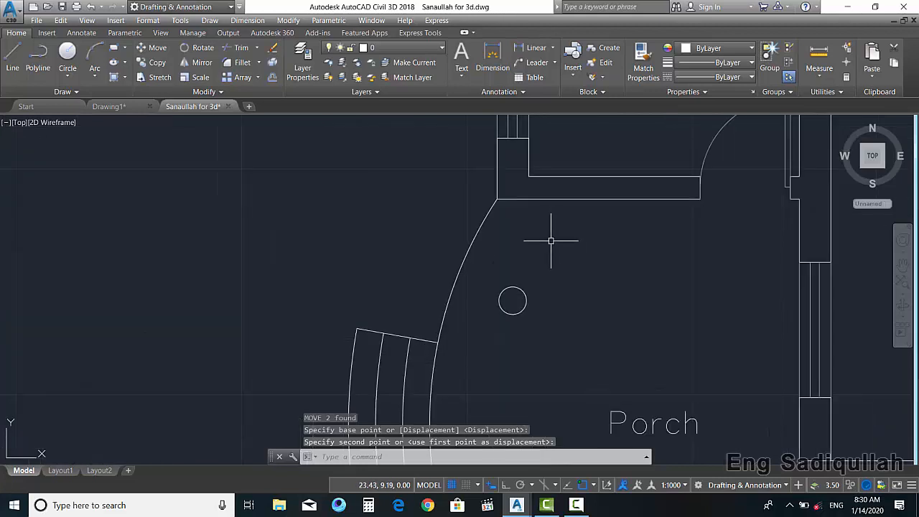
middle_click_drag(516, 309, 493, 261)
scroll(493, 261, "down", 4)
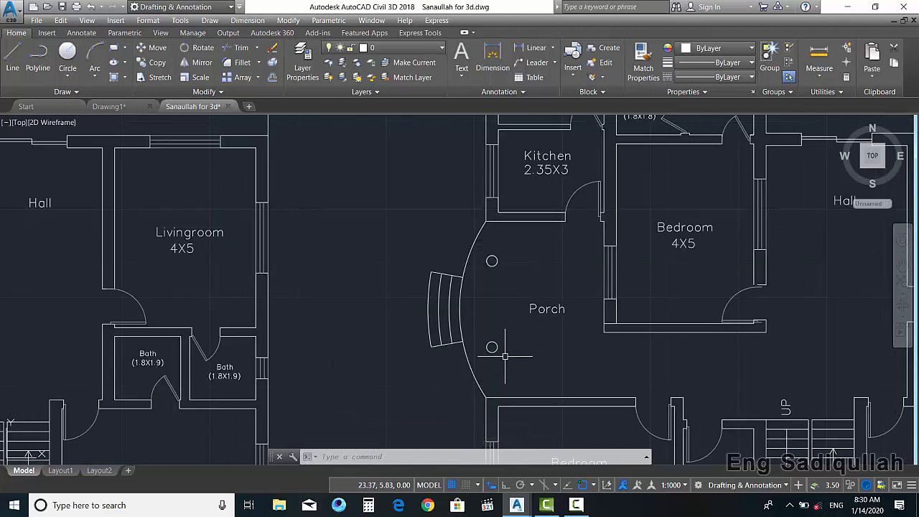
scroll(504, 360, "up", 2)
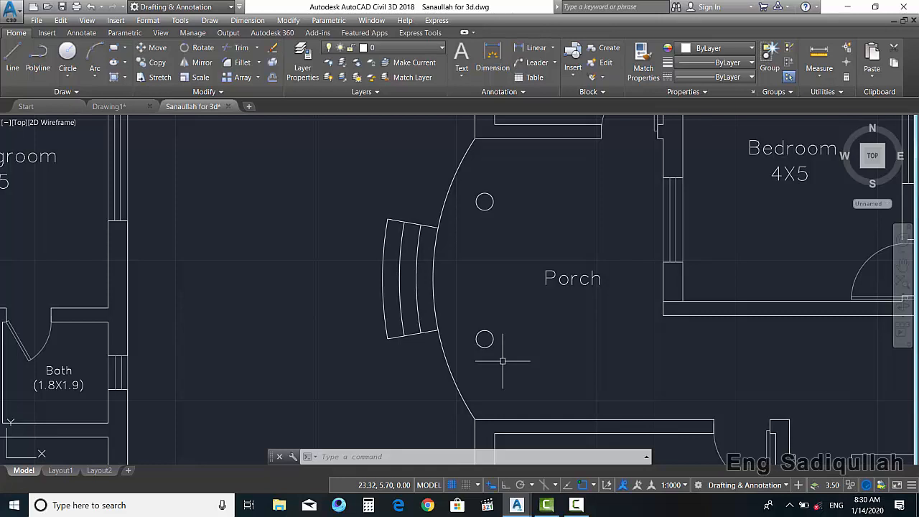
scroll(497, 361, "down", 4)
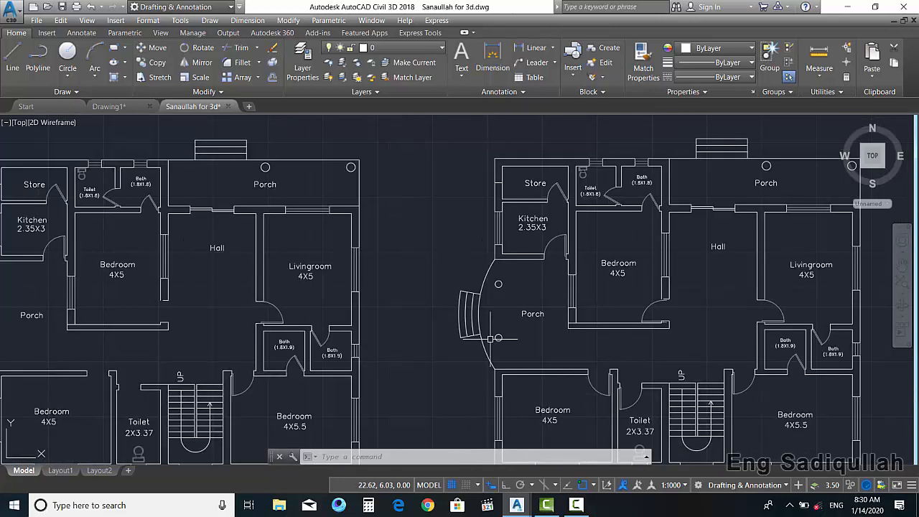
scroll(492, 340, "up", 5)
key("ctrl+z")
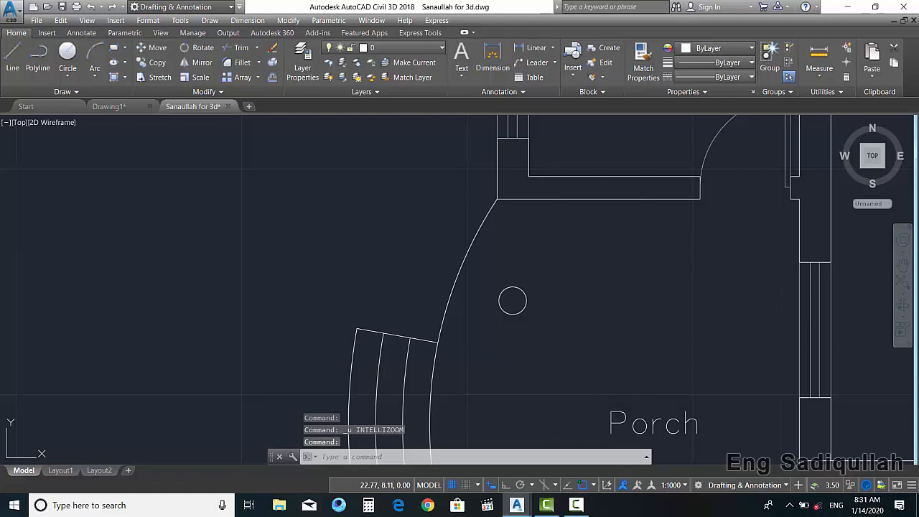
key("ctrl+z")
- Move the original curved porch's two circles to the copied plan, using the upper 4X5 bedroom's matching outer wall corners beside the porch as reference points
scroll(489, 335, "down", 6)
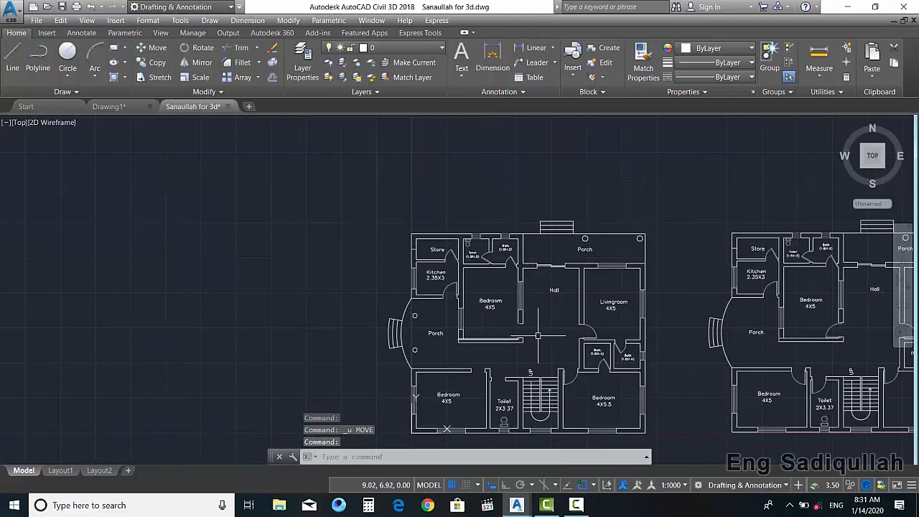
scroll(377, 333, "up", 6)
left_click(332, 235)
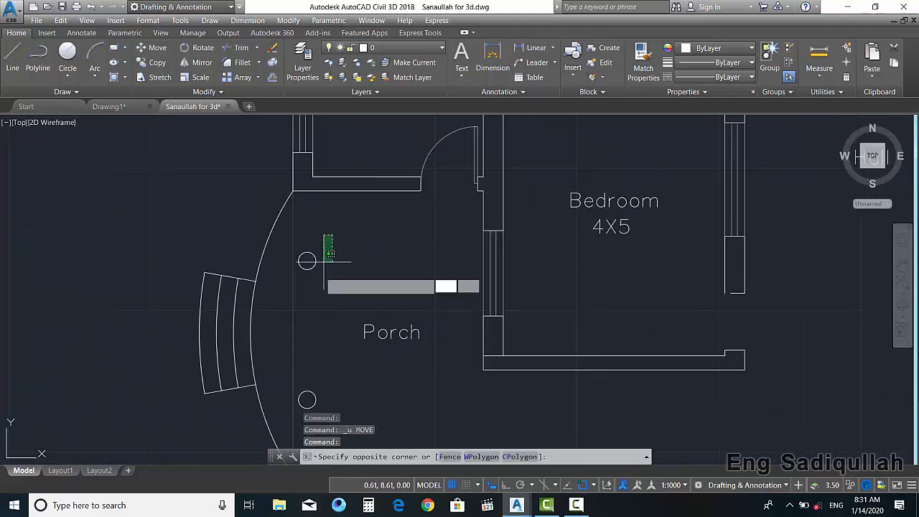
left_click(299, 393)
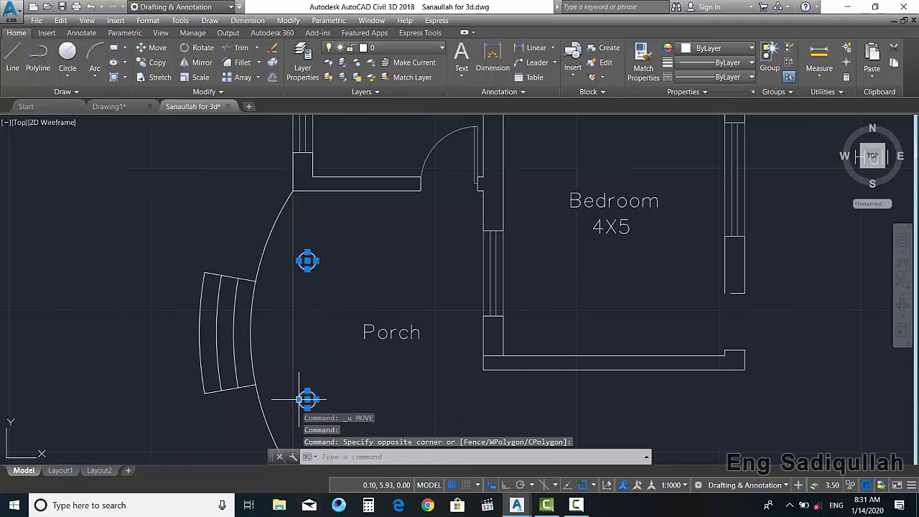
left_click(158, 47)
scroll(296, 273, "up", 2)
scroll(261, 337, "down", 2)
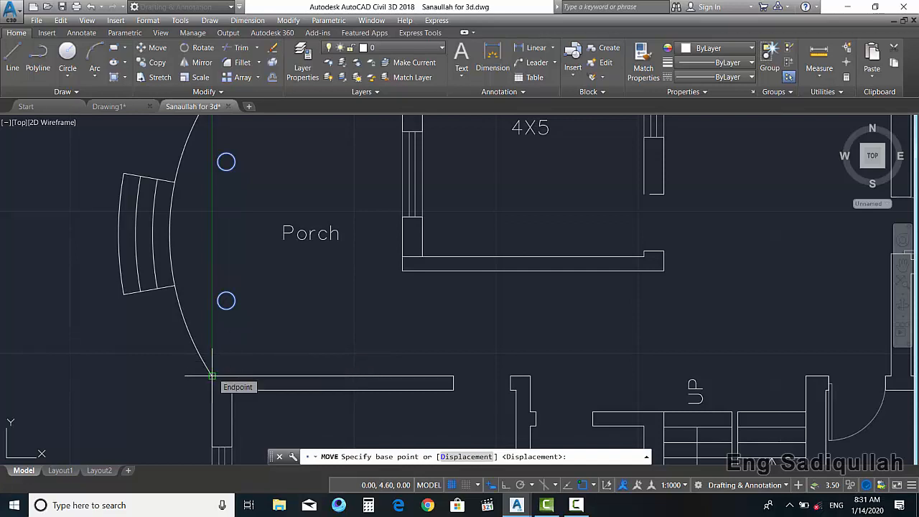
scroll(213, 375, "down", 5)
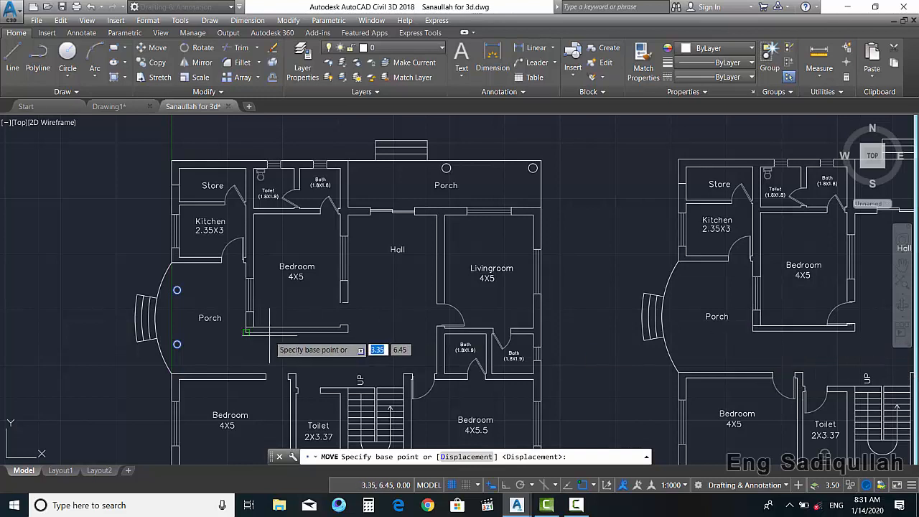
left_click(246, 333)
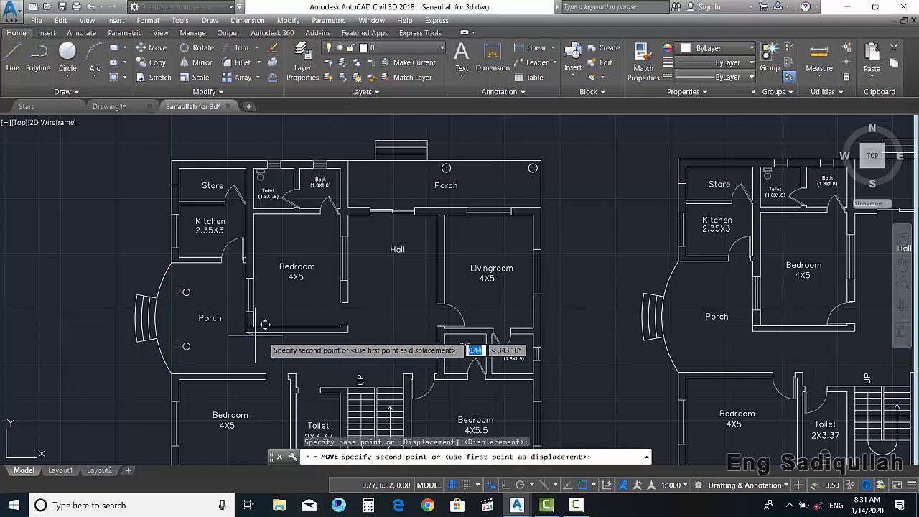
left_click(753, 333)
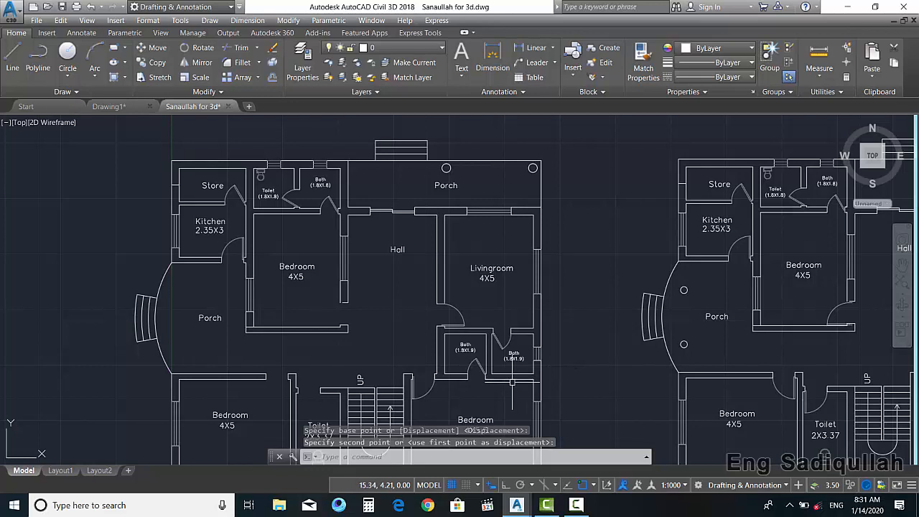
- Draw a circle with a radius of about 3 in the empty space above the original floor plan
mouse_move(457, 296)
middle_mouse_down()
mouse_move(353, 304)
mouse_move(341, 271)
middle_mouse_up()
mouse_move(259, 179)
middle_mouse_down()
mouse_move(216, 328)
mouse_move(218, 374)
middle_mouse_up()
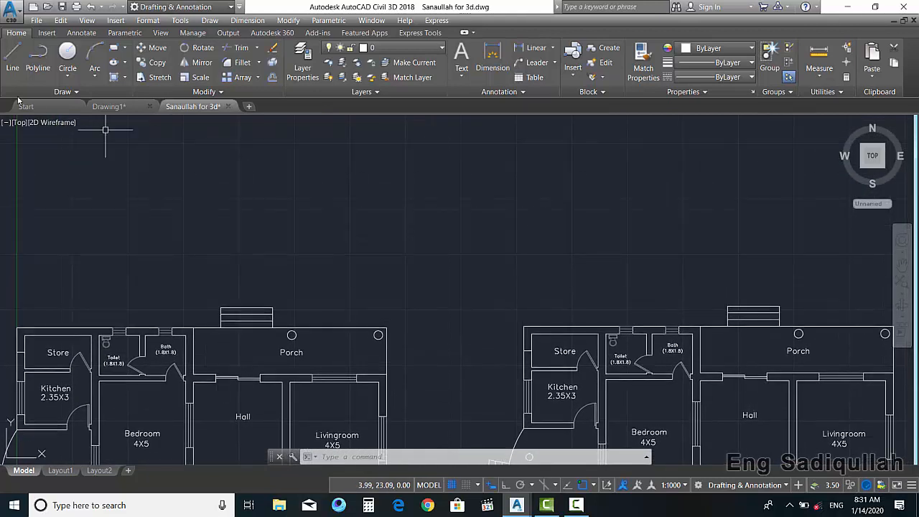
left_click(68, 58)
left_click(231, 195)
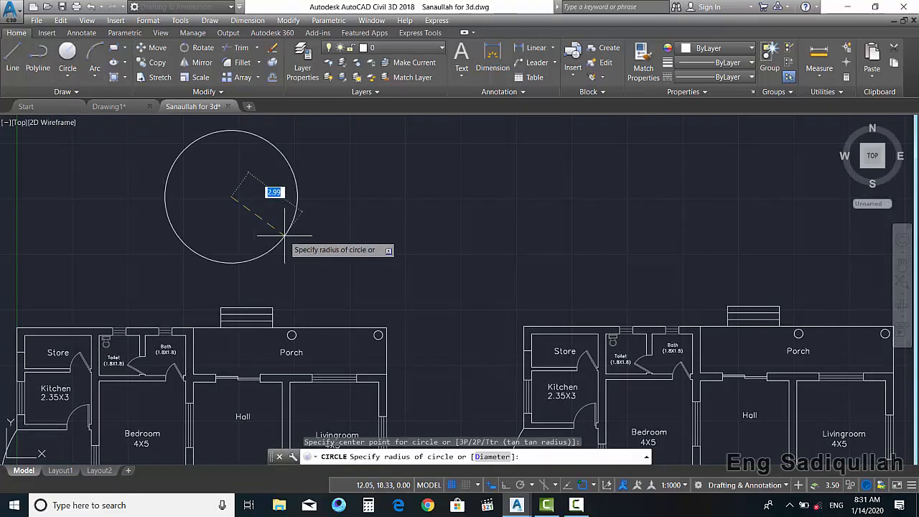
left_click(285, 235)
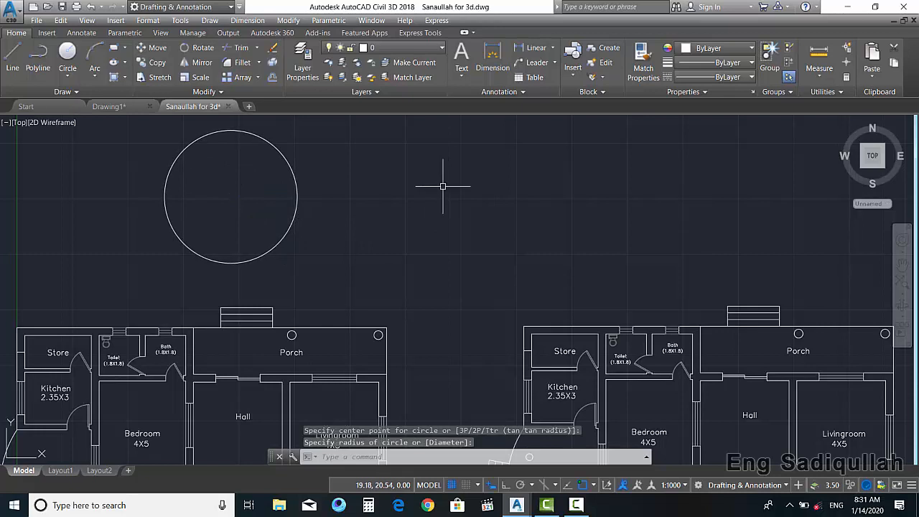
- Try moving the large circle horizontally to the right by its center grip, and undo the move
left_click(296, 181)
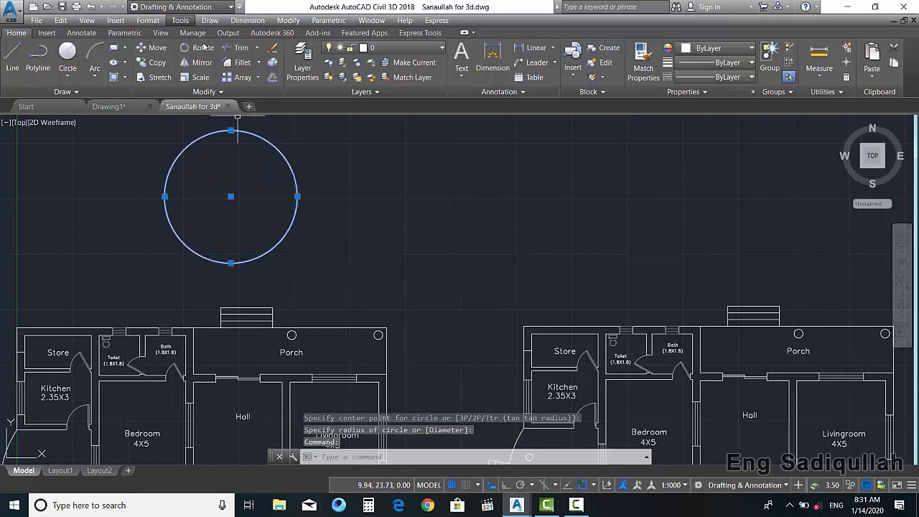
left_click(231, 196)
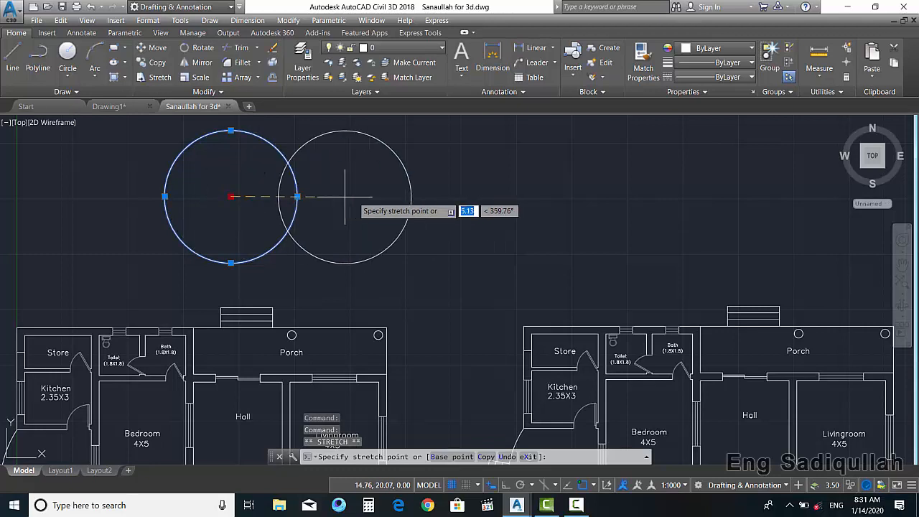
left_click(551, 195)
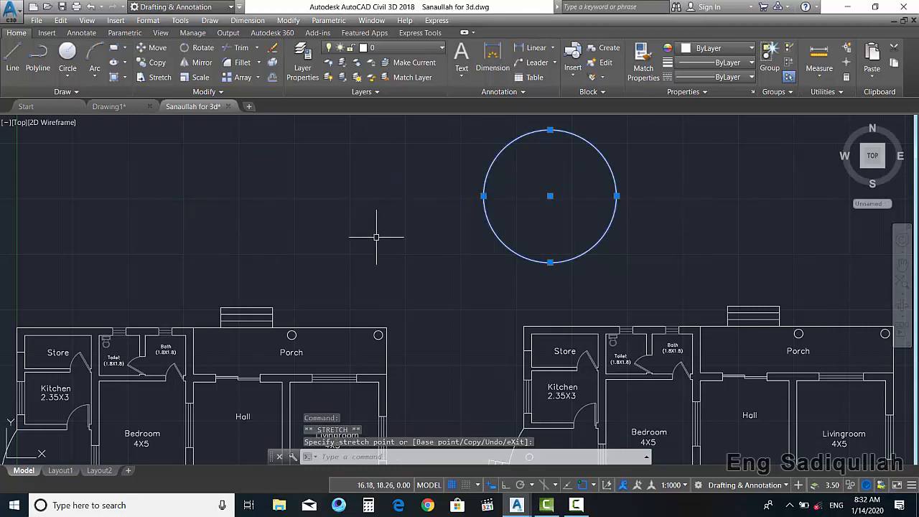
key("ctrl+z")
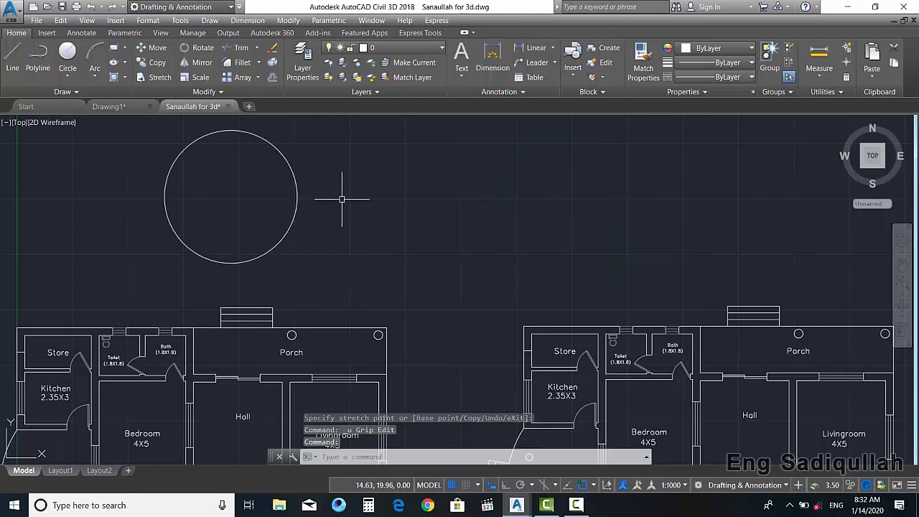
- Draw a wide rectangle to the right of the large circle, above the floor plans, and select it
left_click(370, 168)
left_click(622, 257)
left_click(512, 197)
left_click(487, 143)
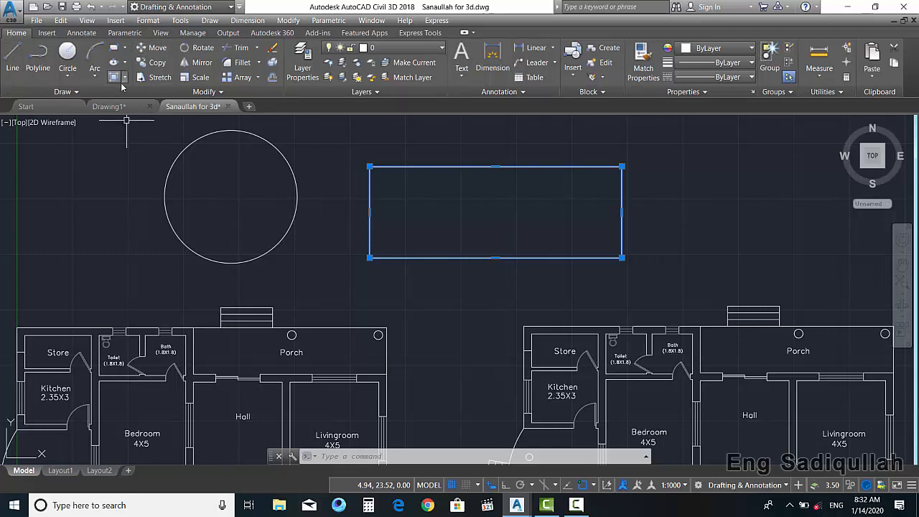
- Select the large circle together with the rectangle, move only the circle left by its center grip, and clear the selection
left_click(255, 182)
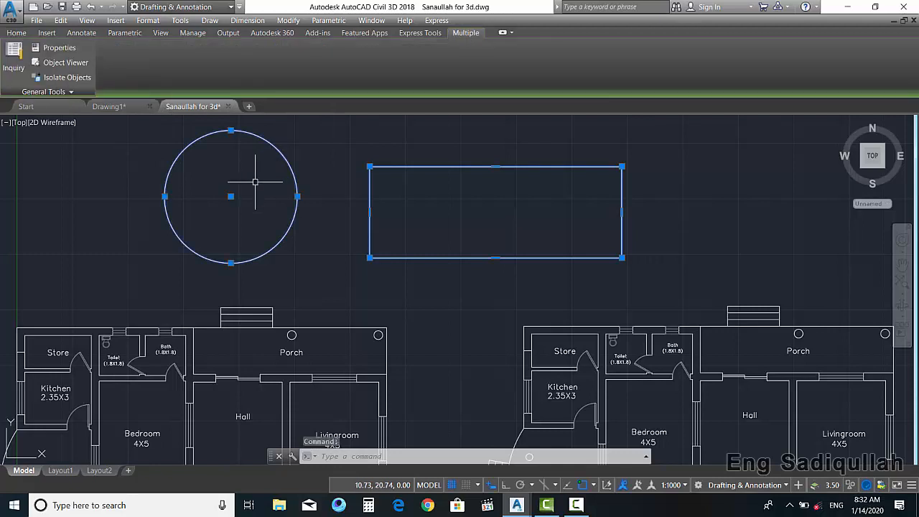
left_click(231, 196)
left_click(142, 198)
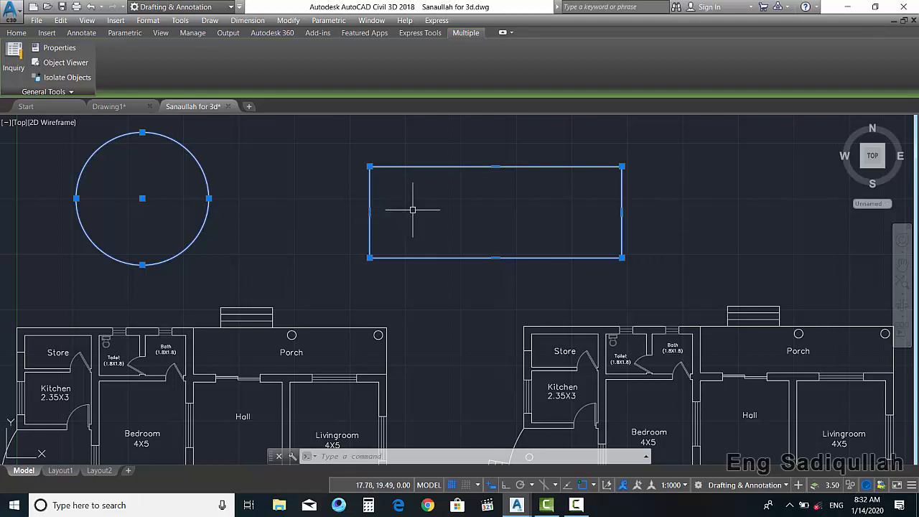
key("Escape")
middle_click_drag(441, 387, 445, 183)
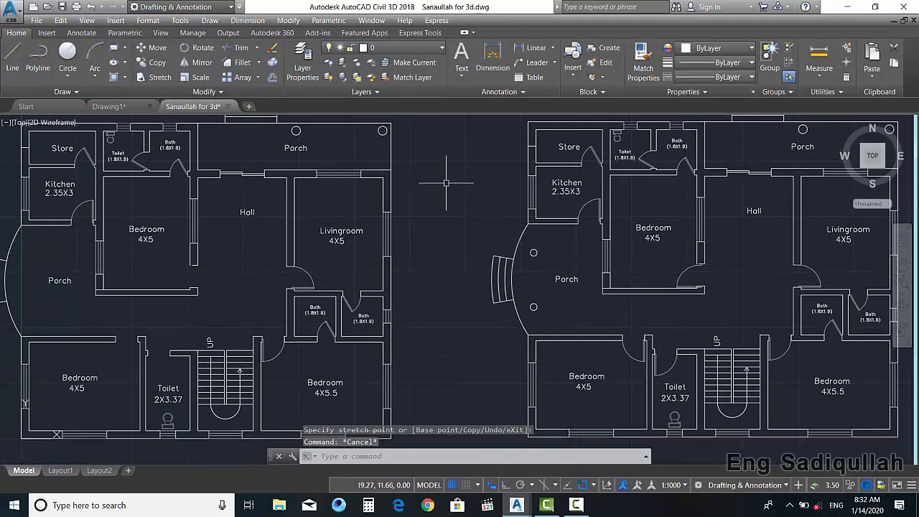
left_click(157, 63)
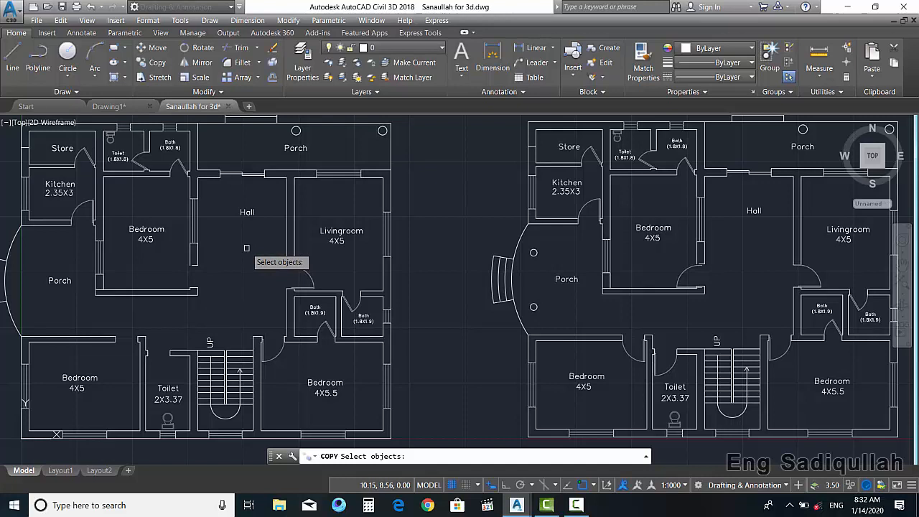
key("Return")
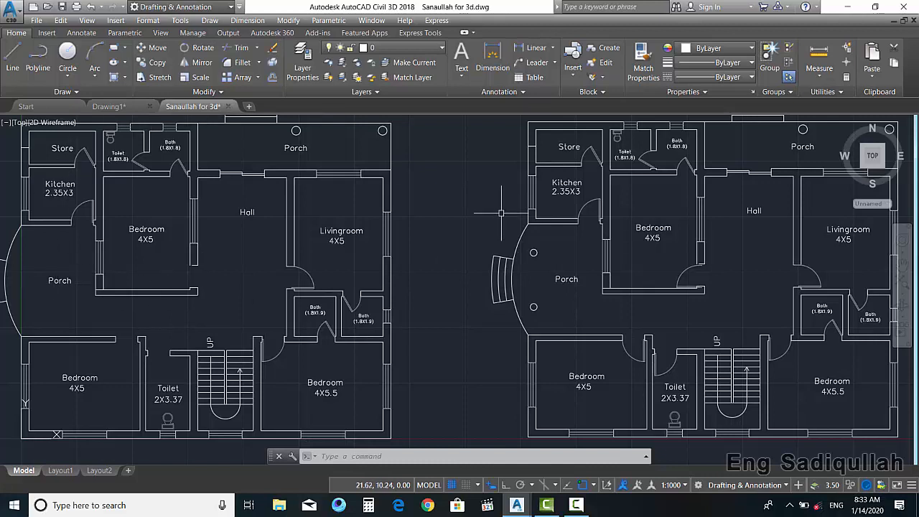
left_click(541, 253)
left_click(530, 310)
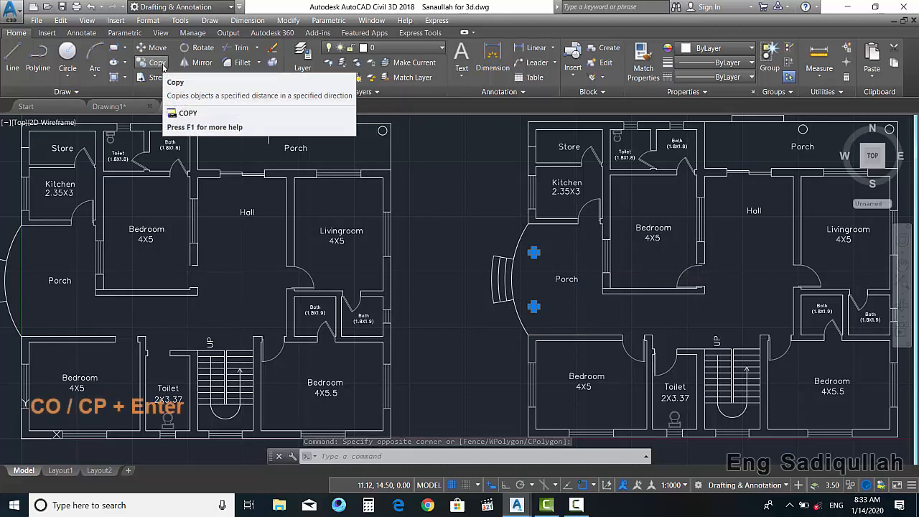
type("CO")
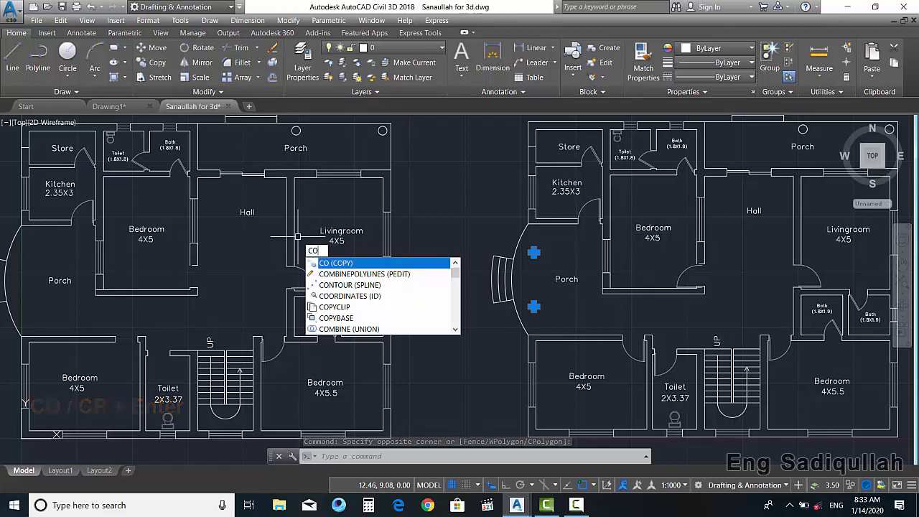
key("Escape")
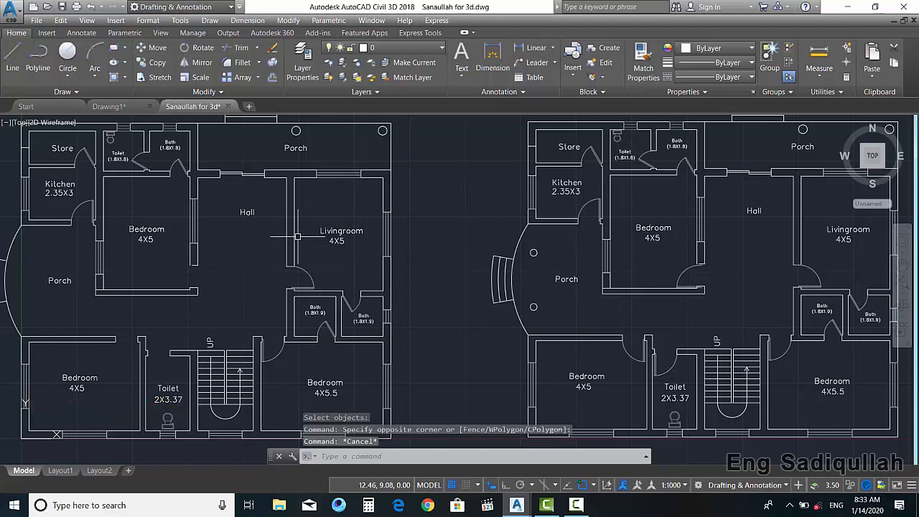
type("CP")
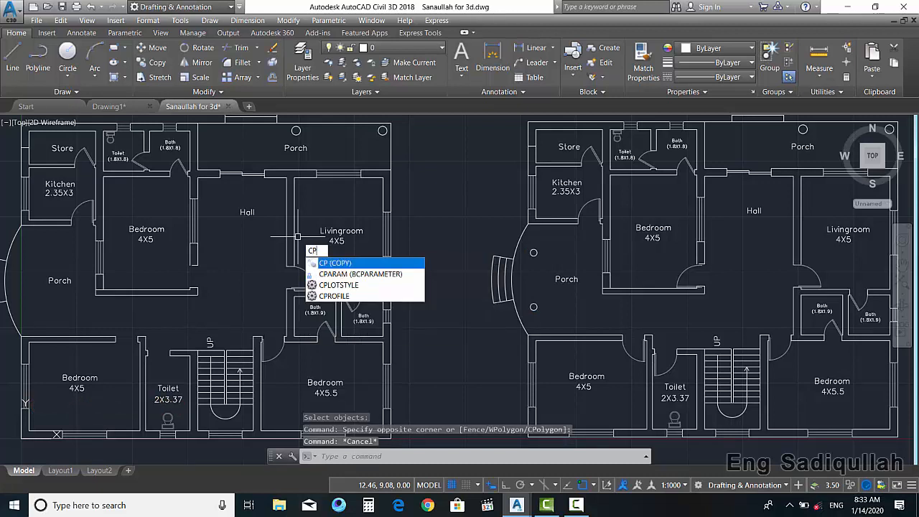
key("Return")
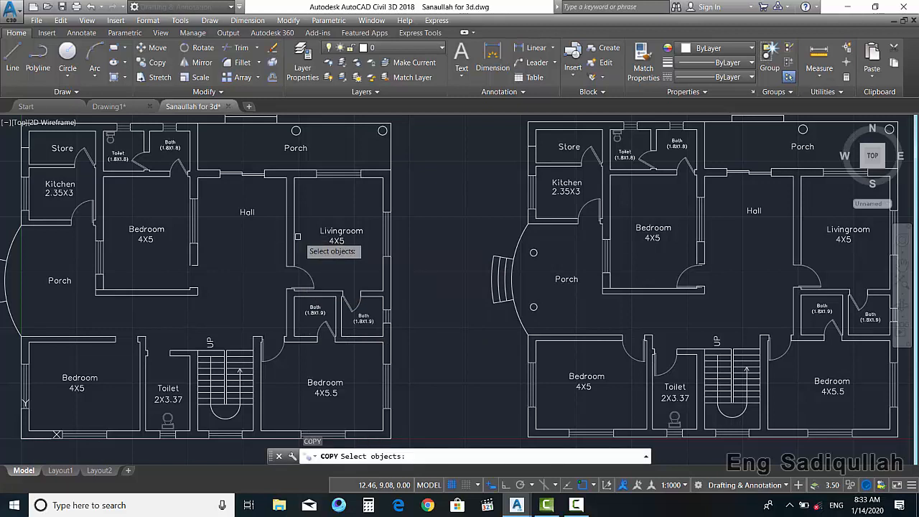
left_click(540, 263)
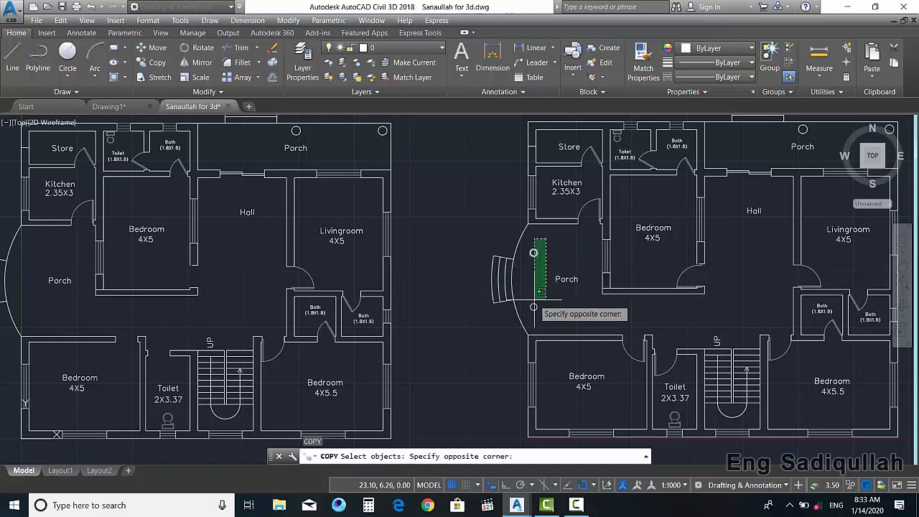
left_click(531, 315)
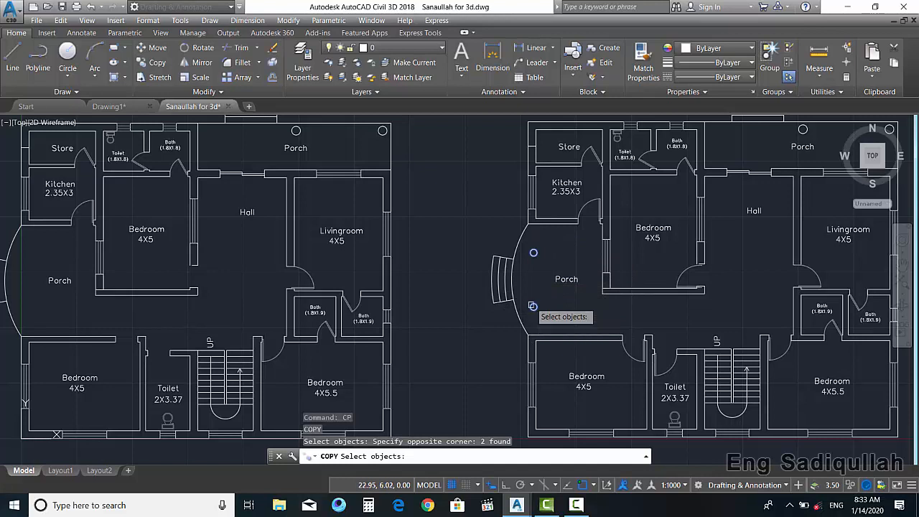
key("Escape")
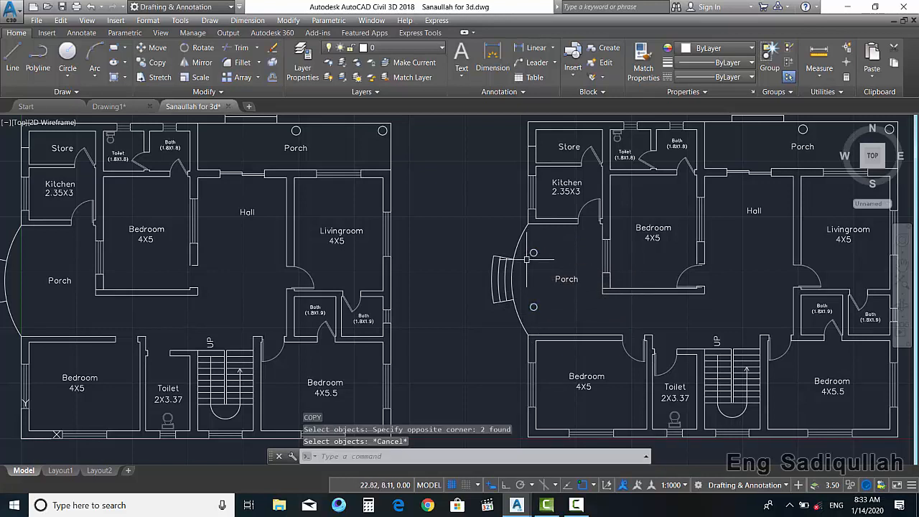
- Copy the two side-porch circles from the second plan to the original plan, using the lower arc-to-wall corner as base point
key("Return")
left_click(537, 244)
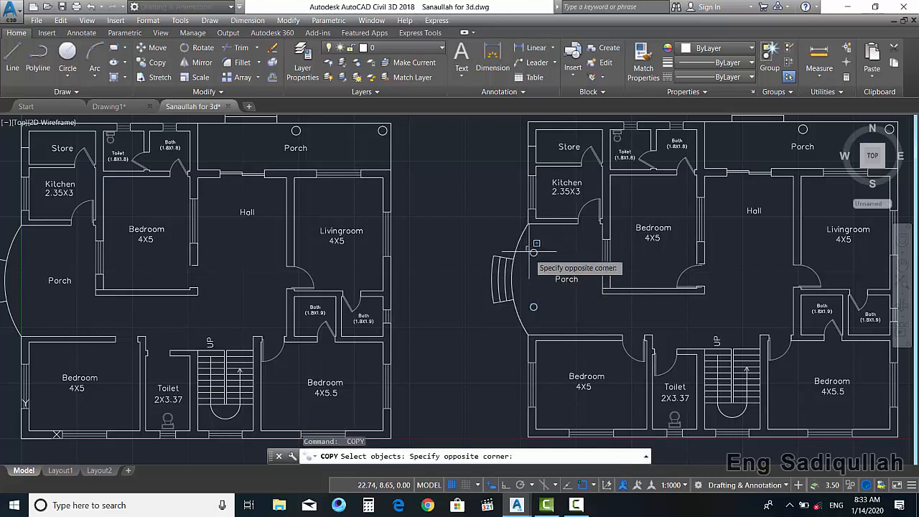
left_click(543, 318)
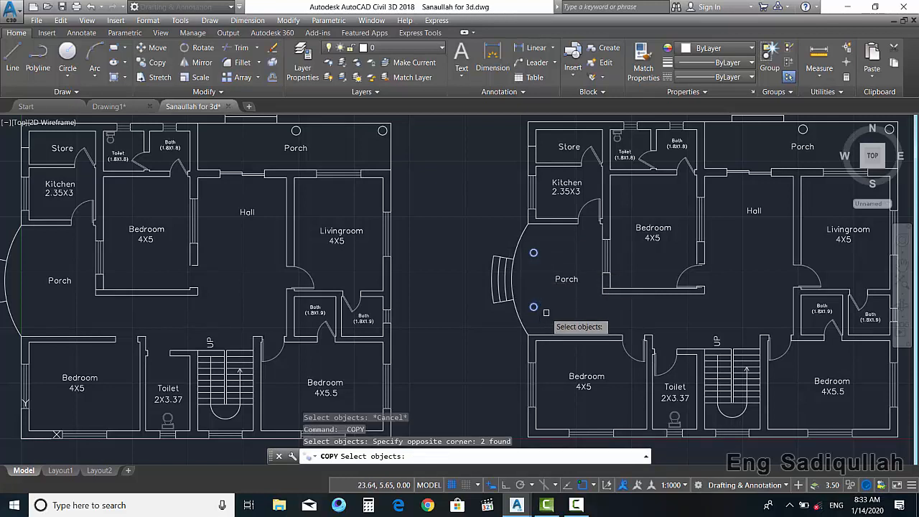
key("Return")
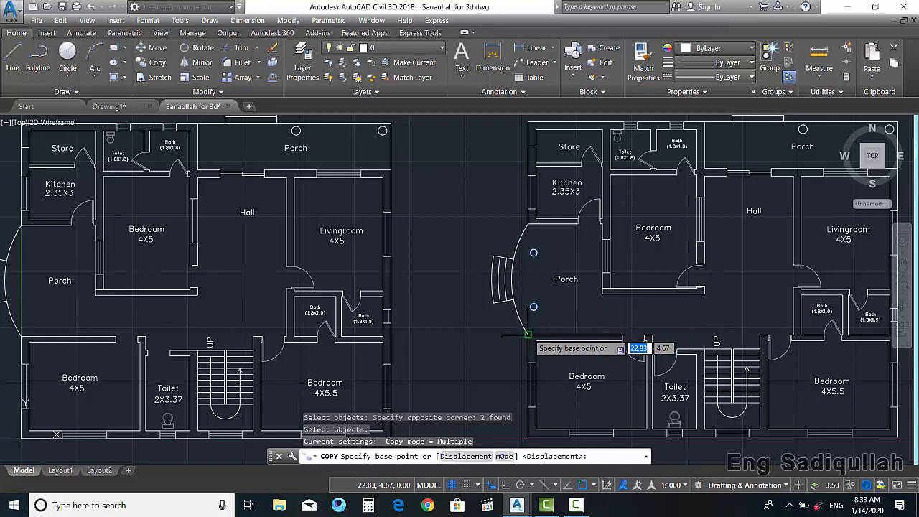
left_click(532, 333)
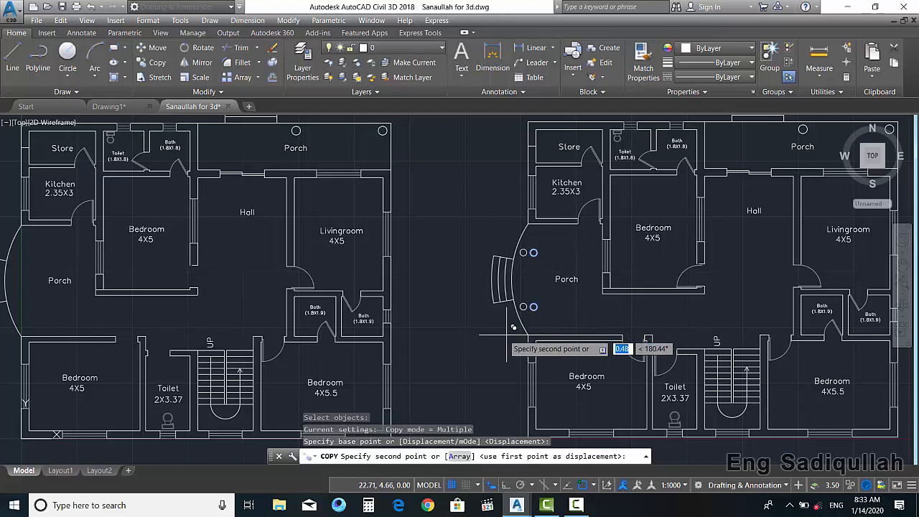
left_click(28, 327)
key("Return")
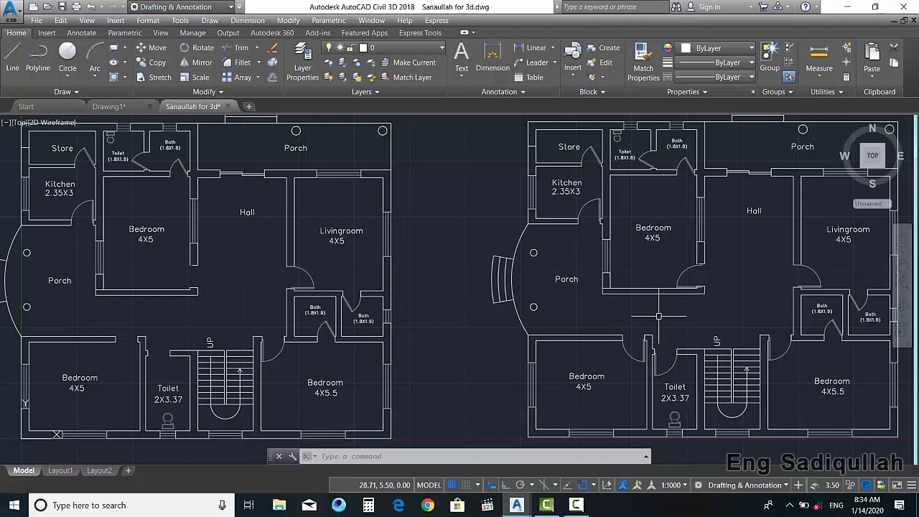
- Erase the window between the side porch and the adjoining bedroom in the second plan
scroll(654, 308, "up", 2)
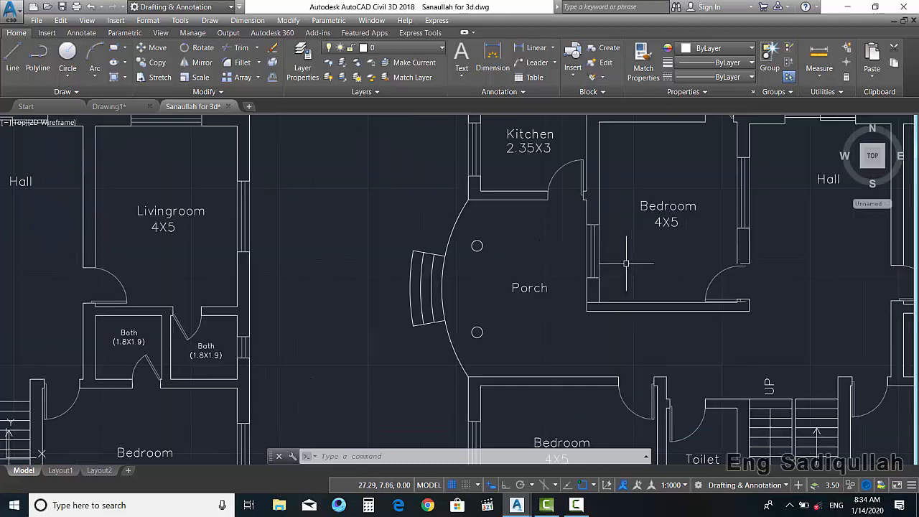
left_click(574, 214)
left_click(615, 285)
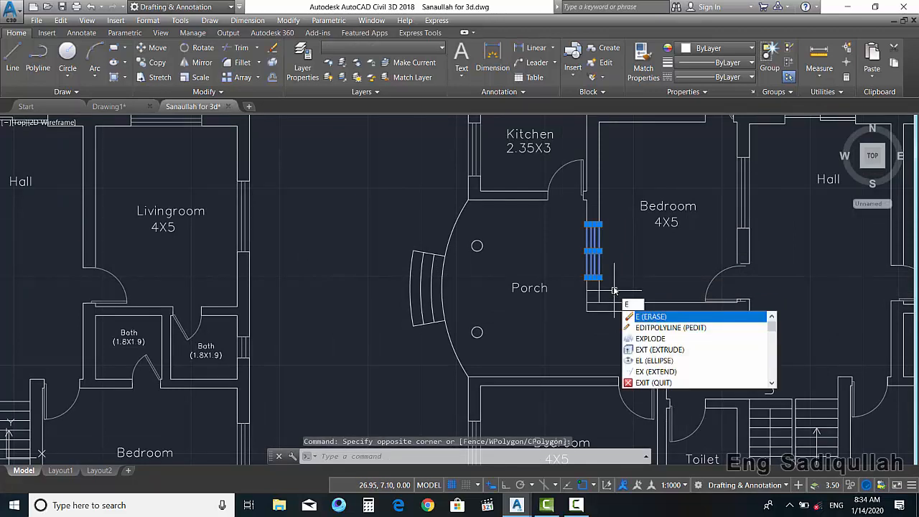
key("Return")
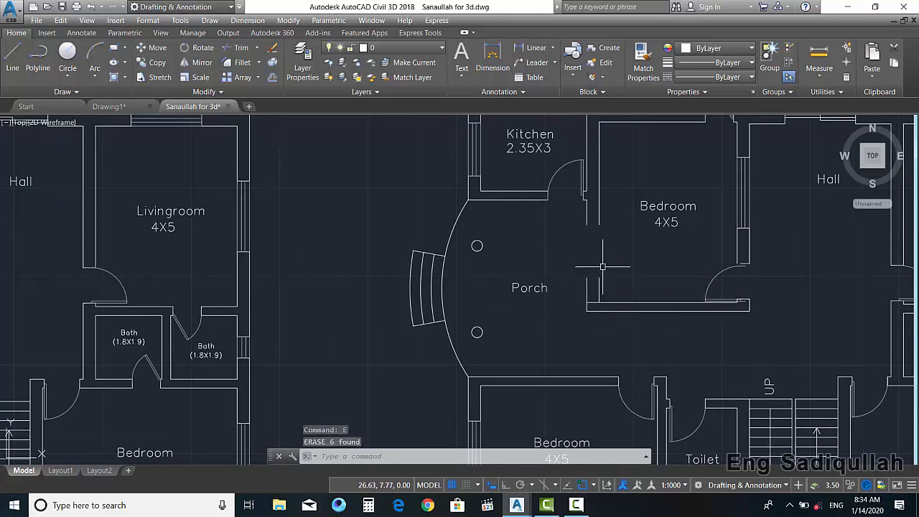
- Copy the porch-side bedroom window from the original plan into the second plan's opening, using the hall-side wall end corner as base point
scroll(603, 266, "down", 2)
left_click(72, 239)
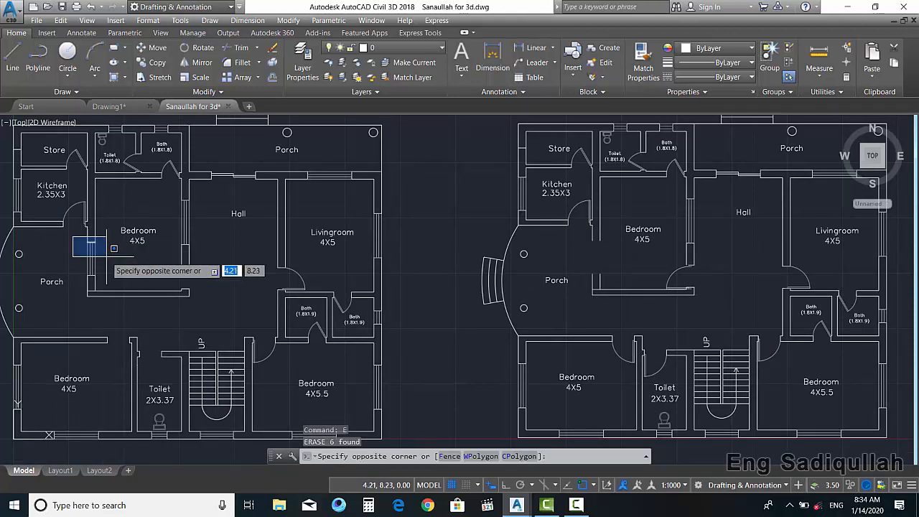
left_click(107, 290)
type("co")
key("Return")
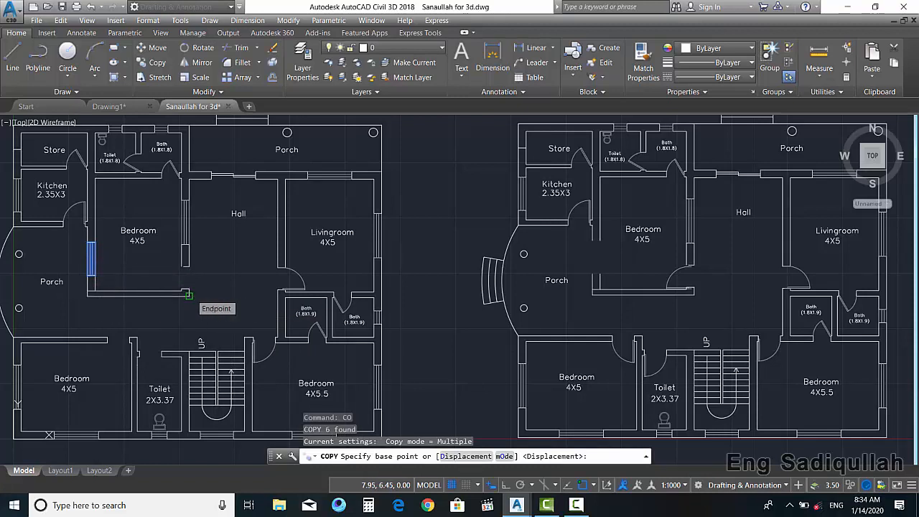
left_click(188, 294)
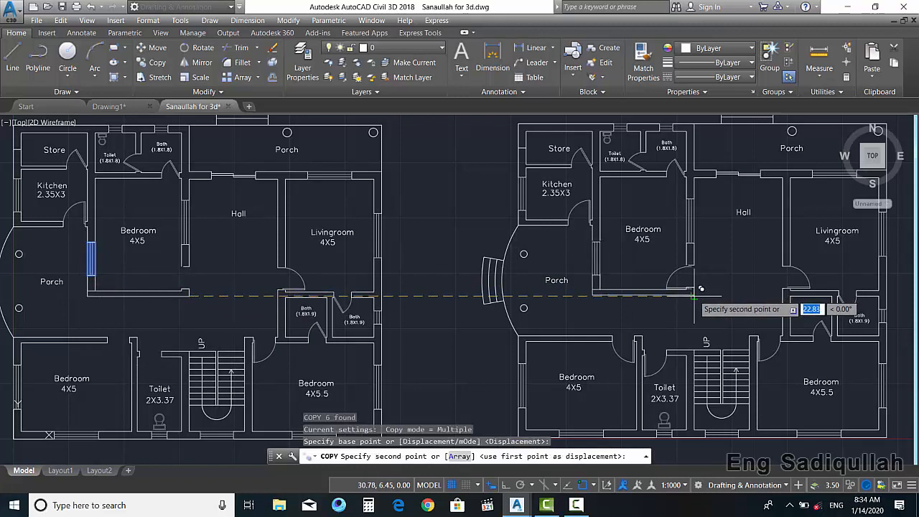
left_click(693, 295)
key("Return")
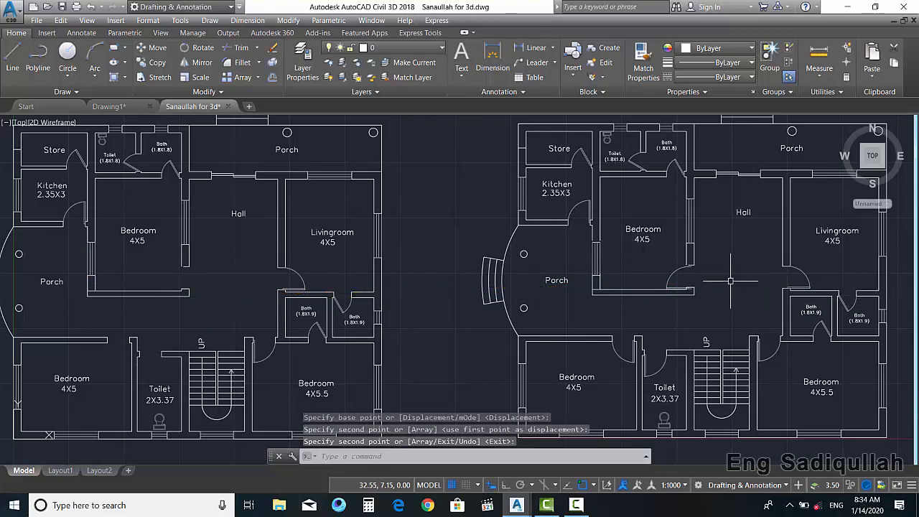
scroll(650, 237, "up", 3)
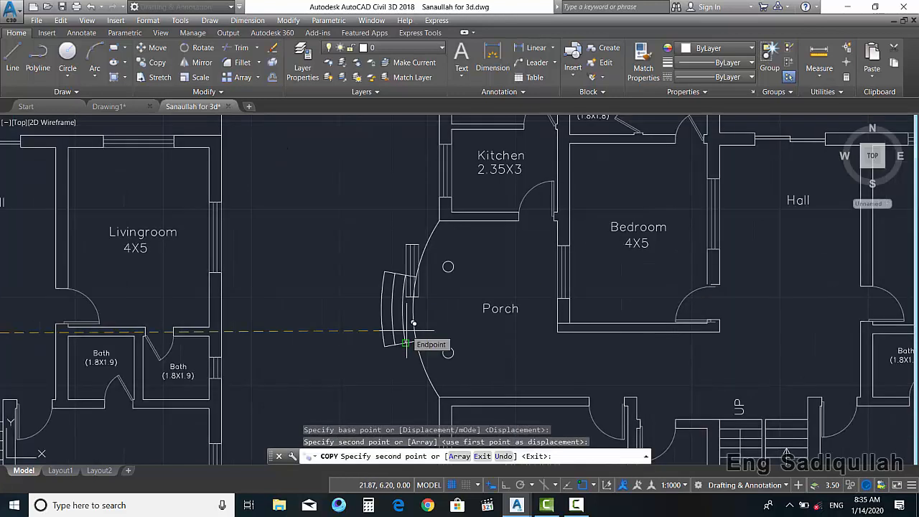
left_click(407, 344)
key("Return")
scroll(407, 337, "down", 4)
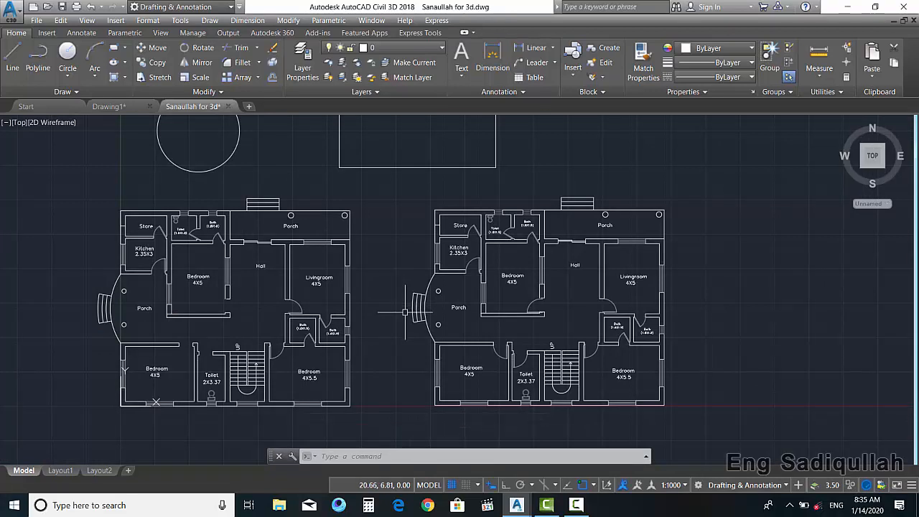
middle_click_drag(386, 314, 391, 328)
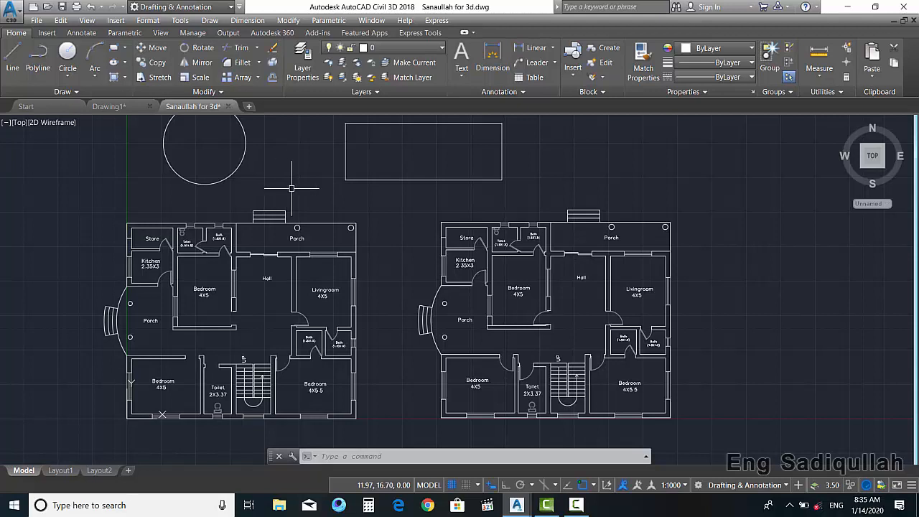
mouse_move(374, 256)
middle_mouse_down()
mouse_move(347, 309)
mouse_move(377, 330)
middle_mouse_up()
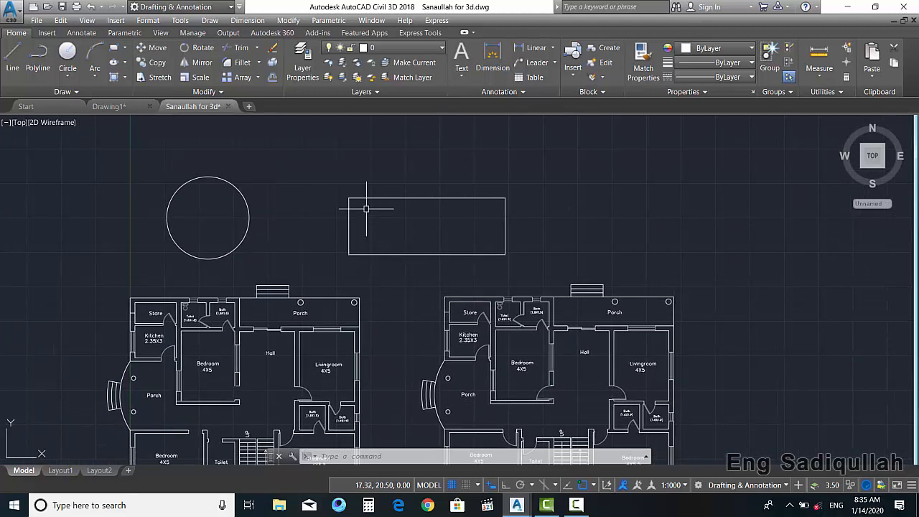
middle_click_drag(337, 196, 358, 252)
scroll(338, 247, "down", 1)
scroll(273, 229, "up", 3)
scroll(303, 230, "down", 4)
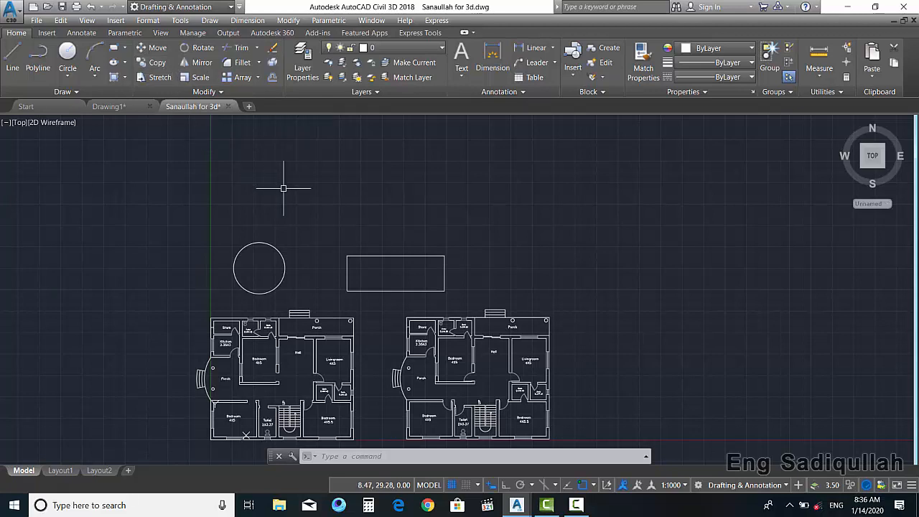
- Draw a small circle, about half the large circle's radius, in the empty space above the large circle
scroll(316, 244, "up", 2)
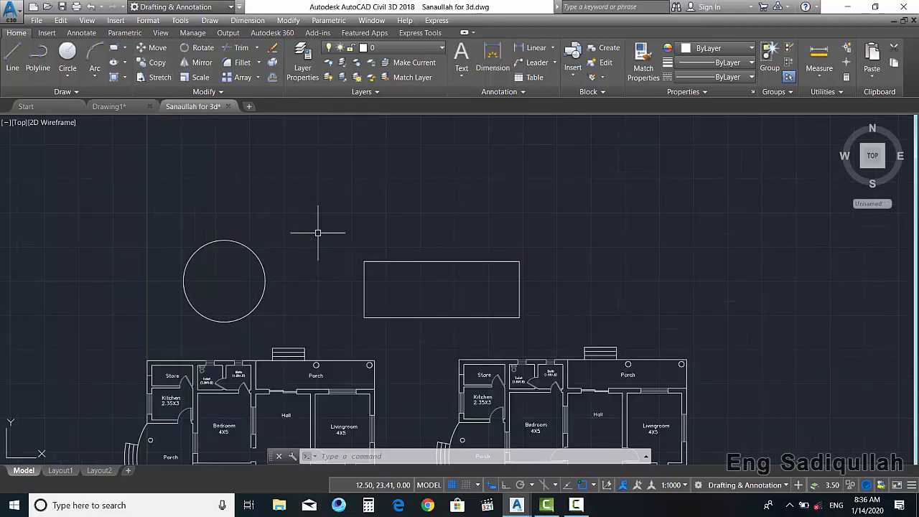
middle_click_drag(317, 234, 296, 290)
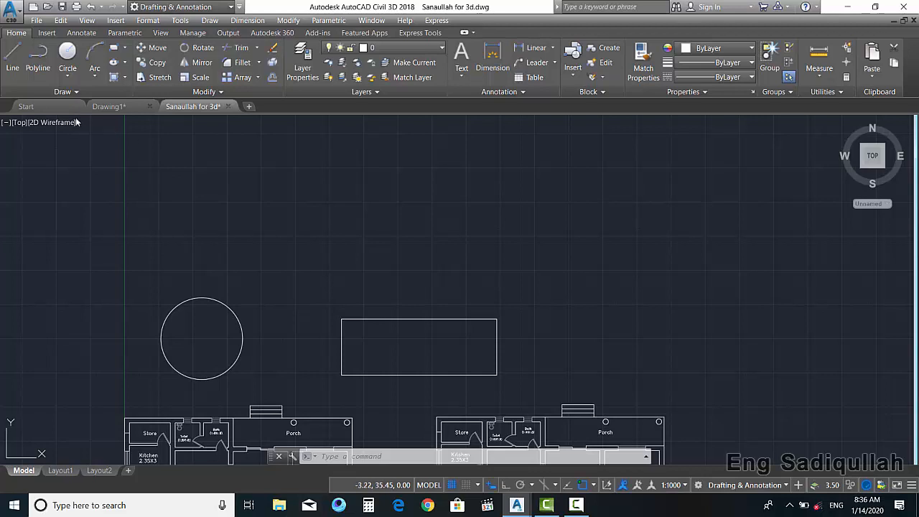
left_click(68, 58)
left_click(185, 193)
left_click(204, 204)
- Make 16 copies of the small circle scattered around the large circle and rectangle in one multiple Copy command
left_click(222, 218)
left_click(173, 178)
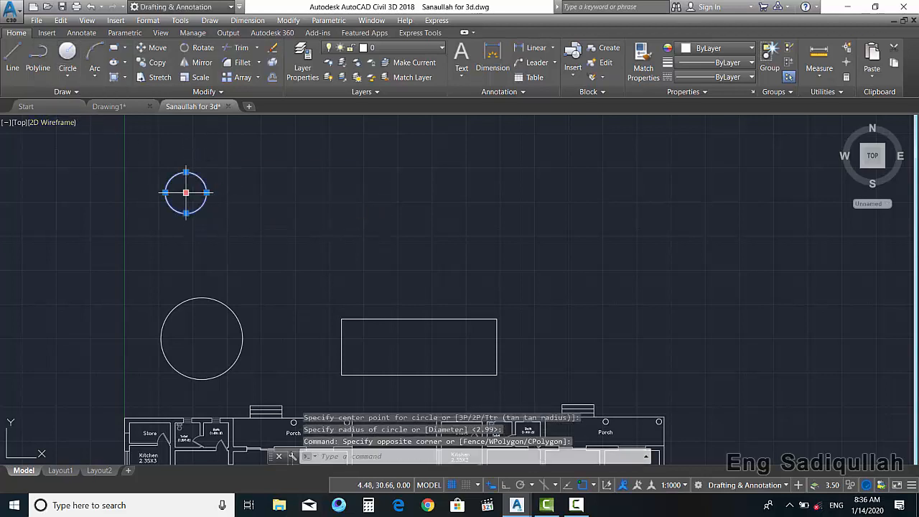
type("o")
key("Return")
left_click(189, 228)
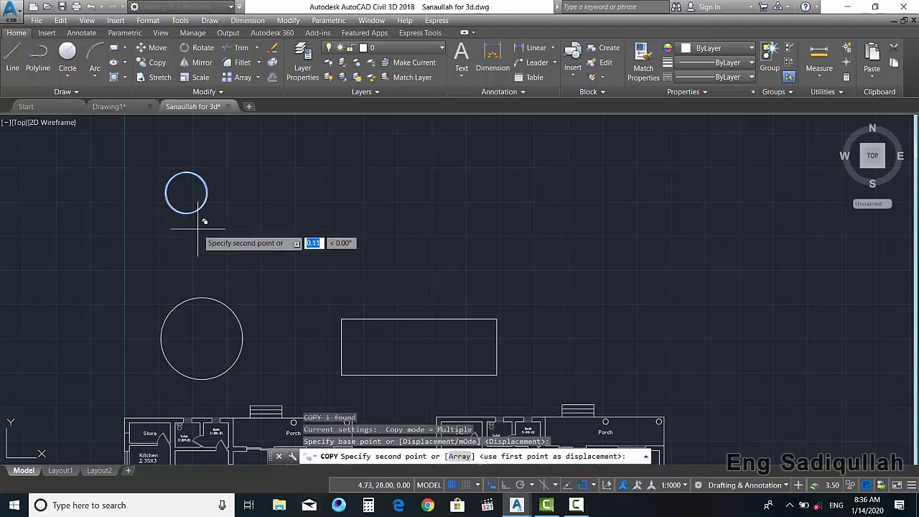
left_click(264, 228)
left_click(355, 227)
left_click(477, 227)
left_click(544, 229)
left_click(660, 225)
left_click(655, 296)
left_click(556, 311)
left_click(489, 305)
left_click(407, 299)
left_click(326, 306)
left_click(287, 306)
left_click(127, 295)
left_click(313, 382)
left_click(598, 382)
left_click(409, 236)
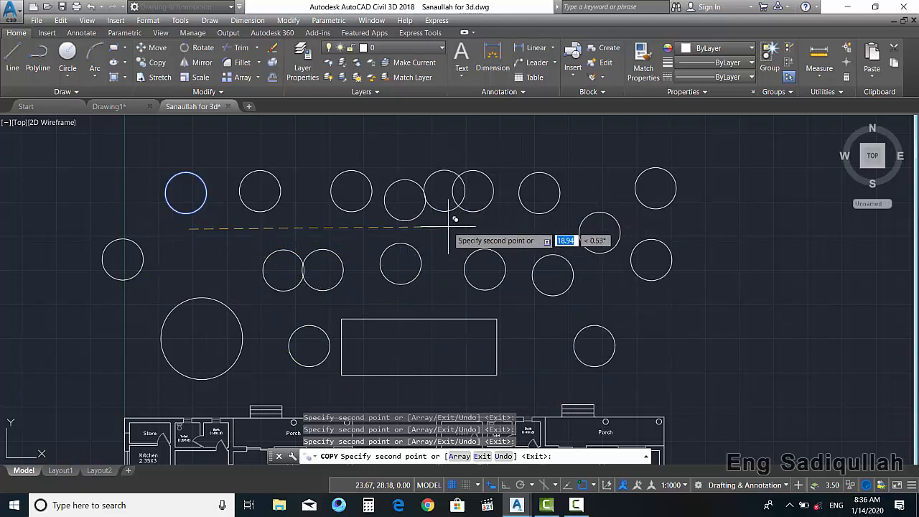
left_click(603, 268)
key("Return")
- Move the two vertically aligned small circles above the rectangle to the right, beyond the rightmost circles
mouse_move(442, 252)
middle_mouse_down()
mouse_move(425, 253)
mouse_move(407, 237)
middle_mouse_up()
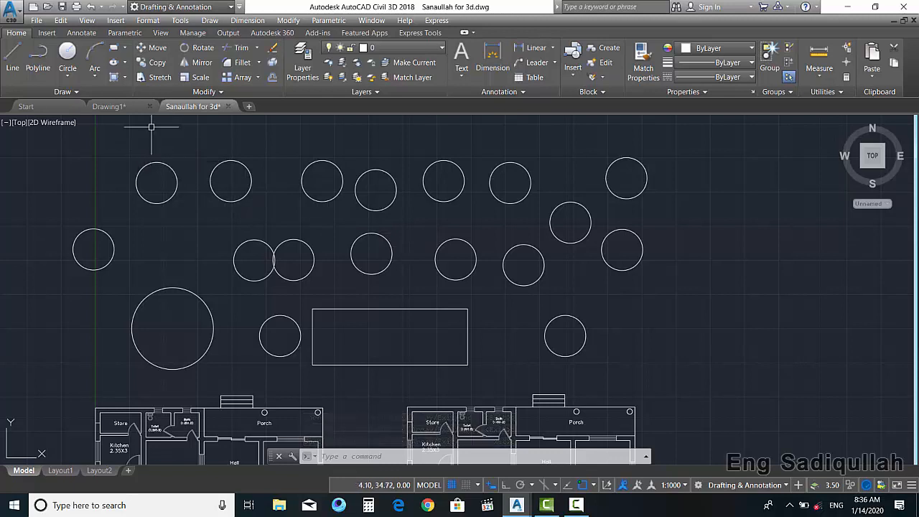
left_click(155, 49)
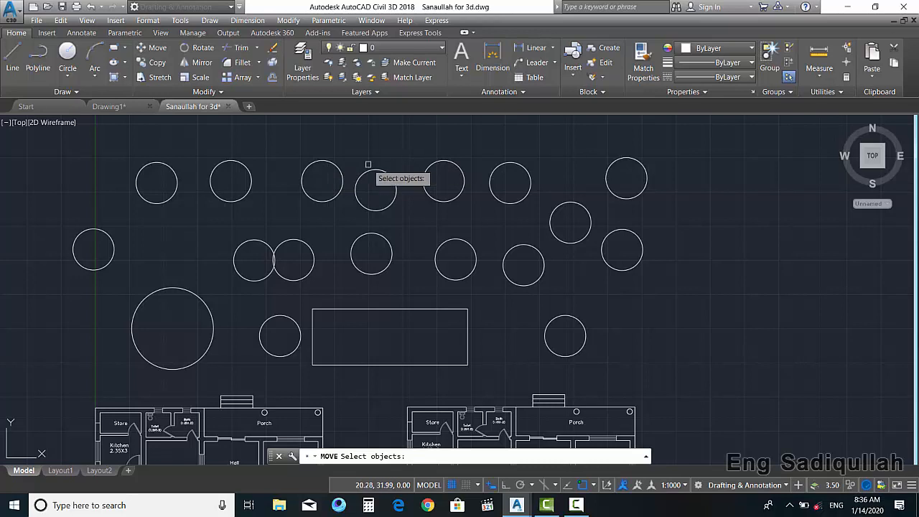
left_click(322, 141)
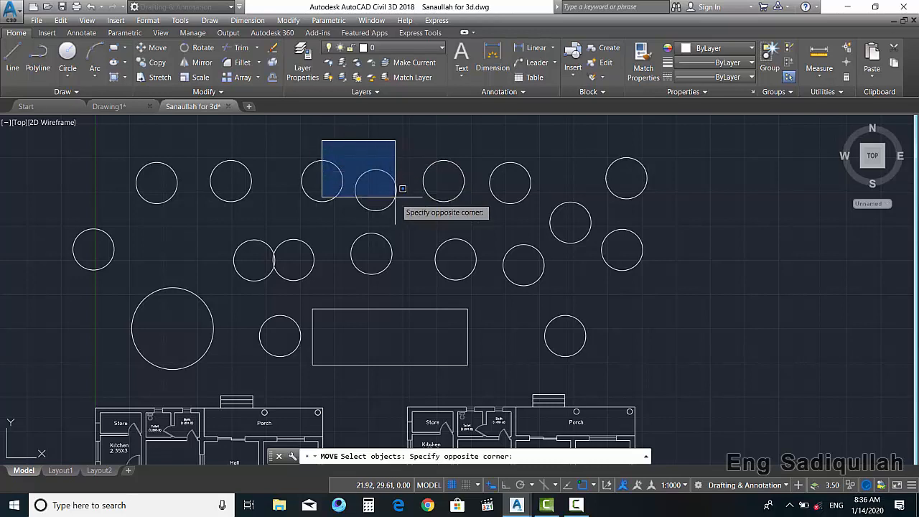
left_click(412, 288)
key("Return")
left_click(416, 215)
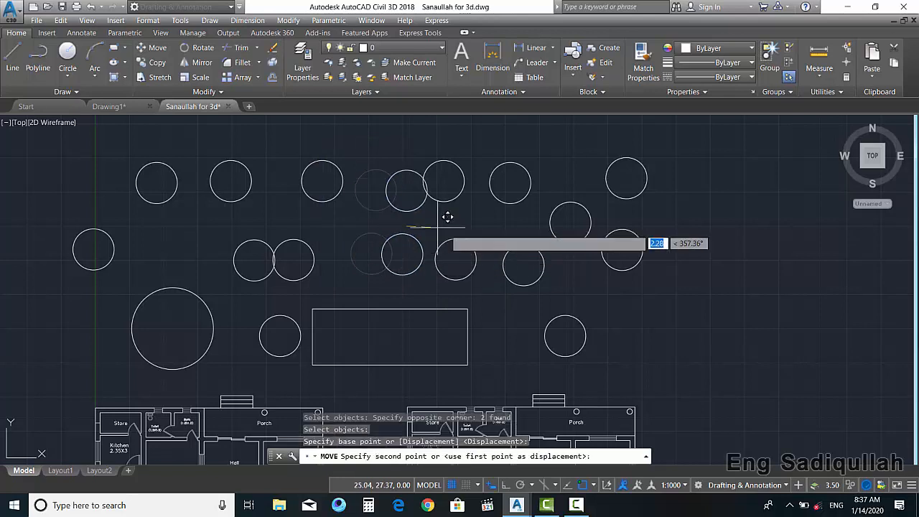
left_click(724, 226)
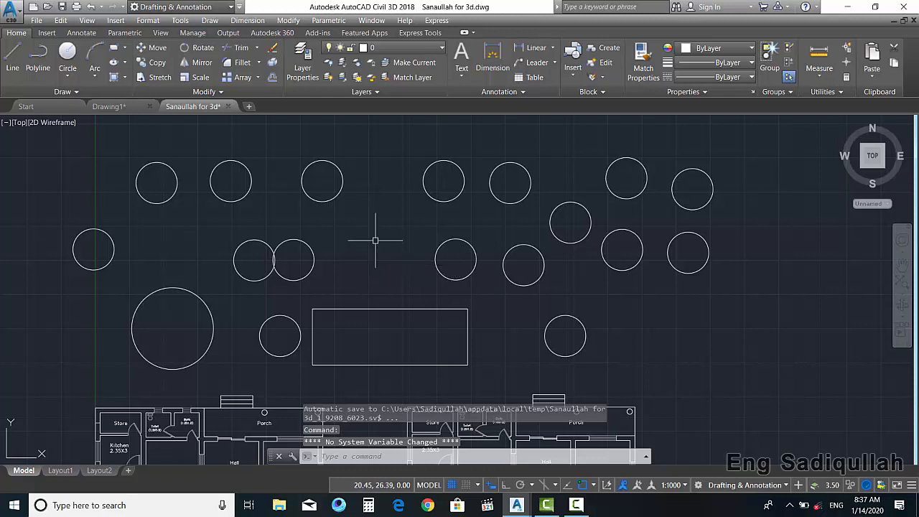
- Move the overlapping circle pair and the two small circles above it horizontally to the right, selecting all four with a crossing window
left_click(157, 49)
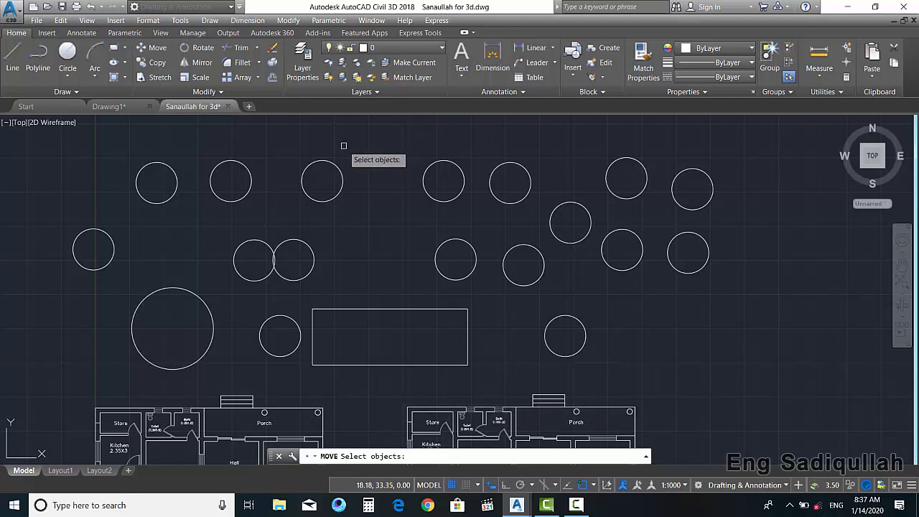
left_click(324, 138)
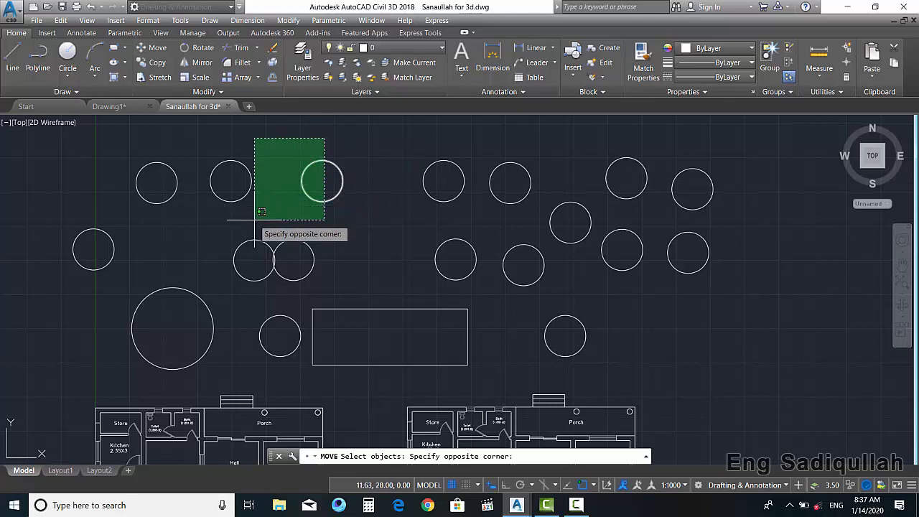
left_click(209, 276)
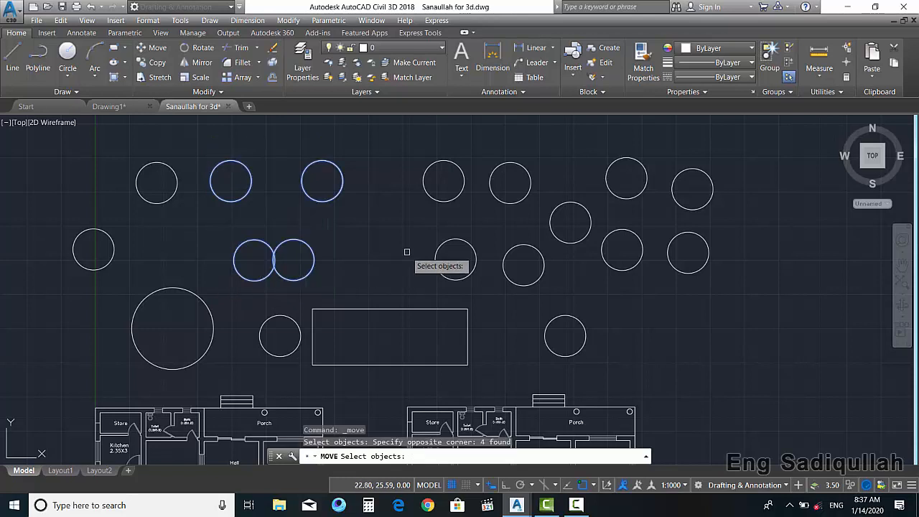
key("Return")
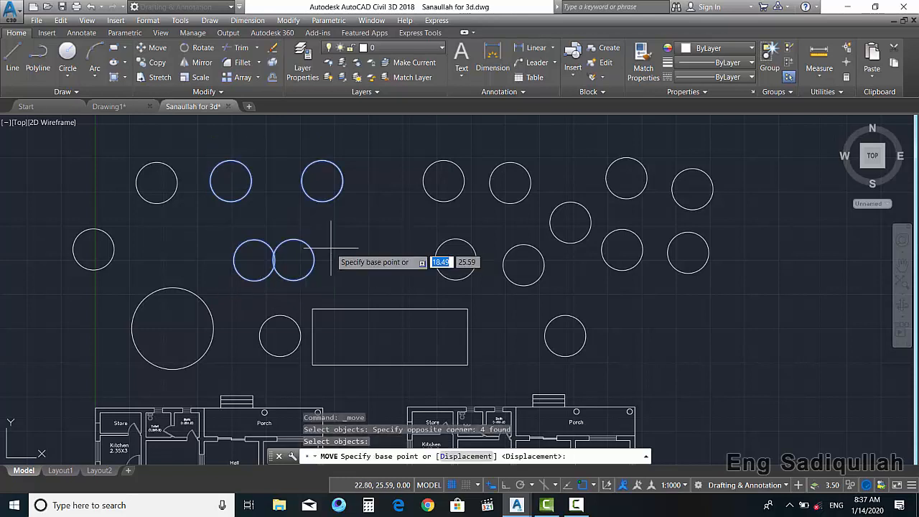
left_click(251, 219)
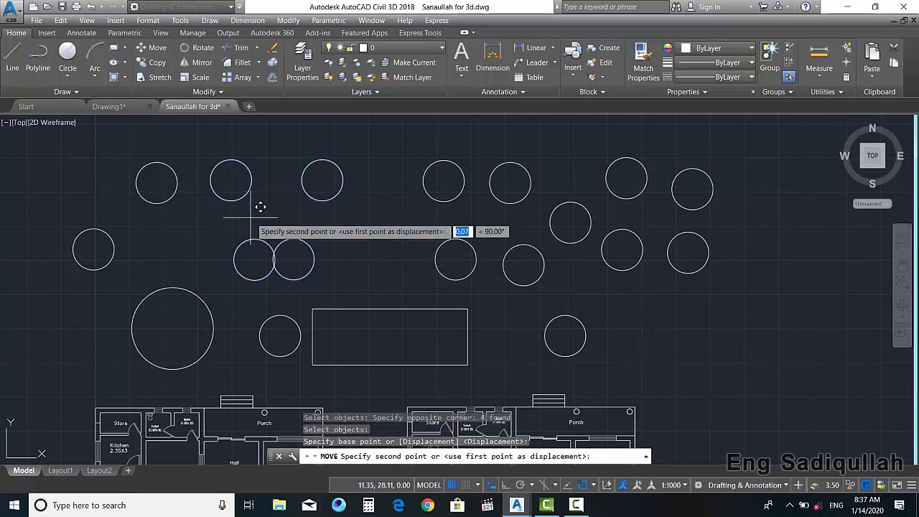
left_click(311, 218)
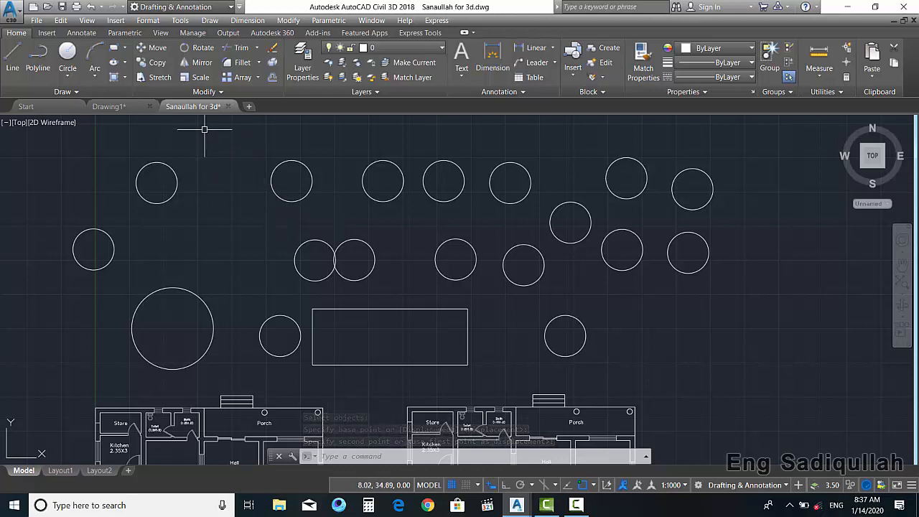
- Move the large circle and 12 small circles straight up 0.5 units with Ortho on, selecting them with a crossing lasso
left_click(158, 49)
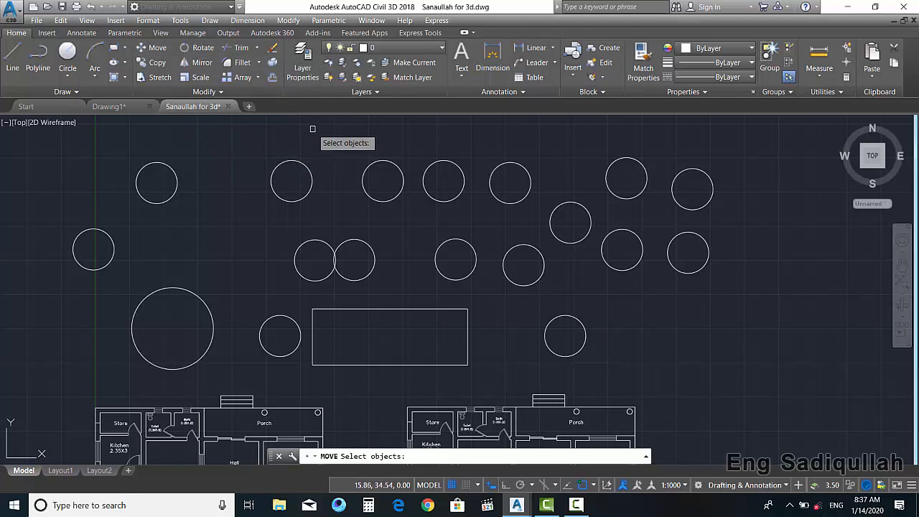
mouse_move(314, 127)
left_mouse_down()
mouse_move(294, 126)
mouse_move(222, 179)
mouse_move(195, 256)
mouse_move(216, 345)
mouse_move(388, 240)
mouse_move(441, 181)
mouse_move(508, 180)
mouse_move(610, 247)
mouse_move(686, 244)
mouse_move(632, 165)
mouse_move(539, 136)
mouse_move(385, 148)
mouse_move(343, 132)
left_mouse_up()
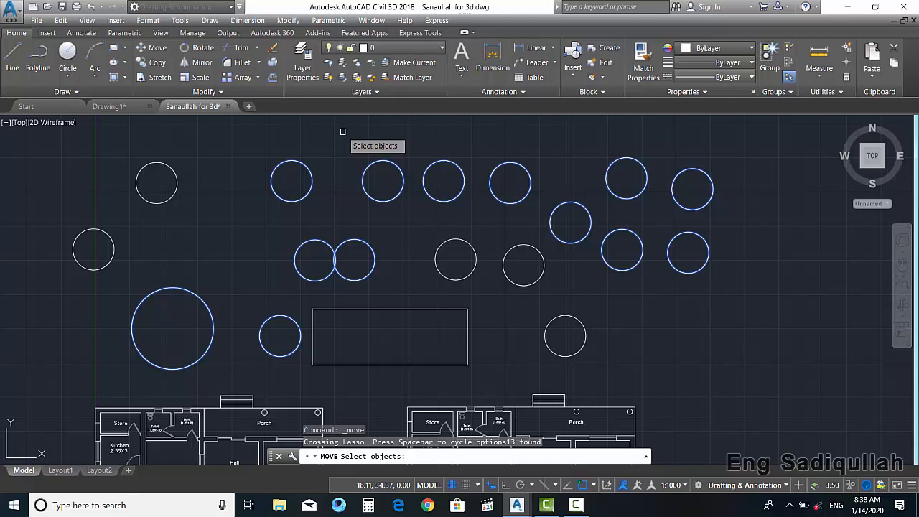
key("Return")
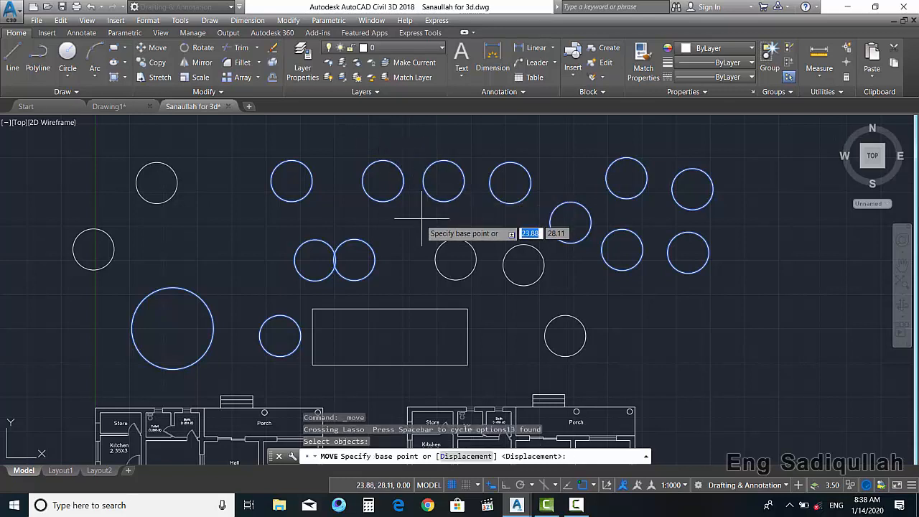
left_click(409, 225)
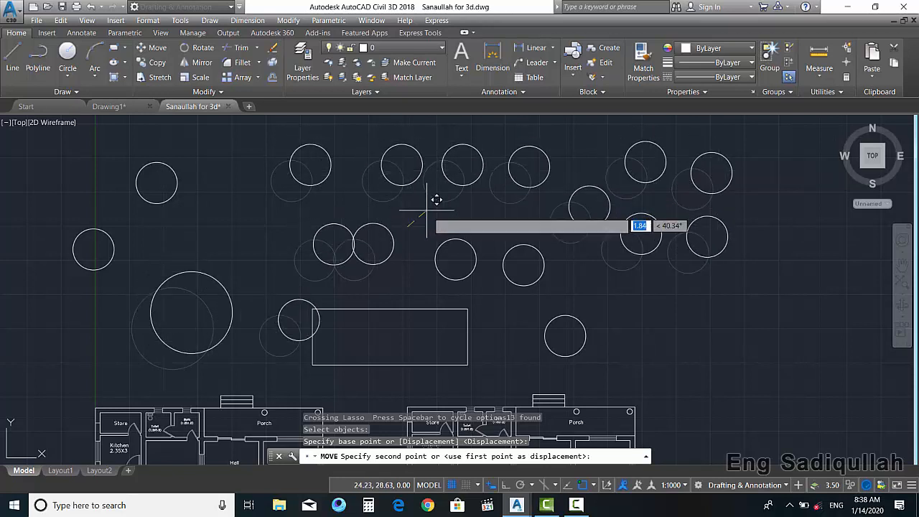
left_click(506, 486)
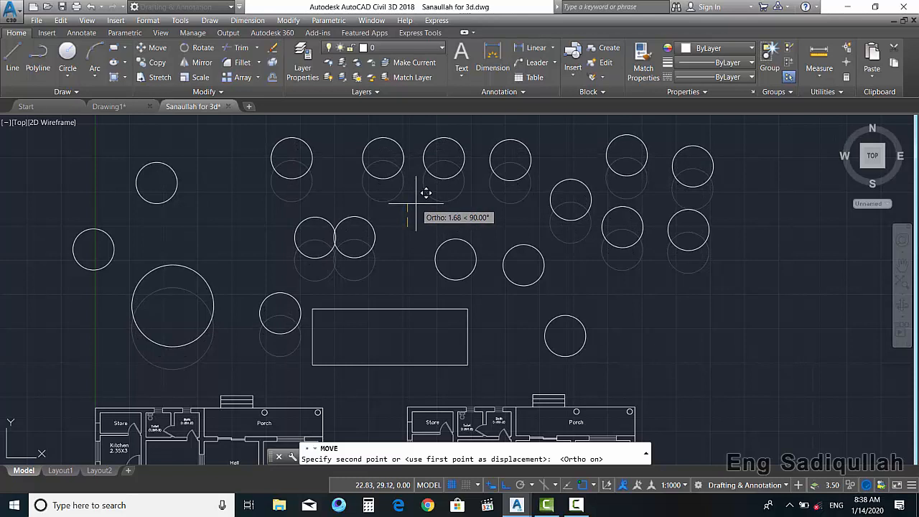
type("0.")
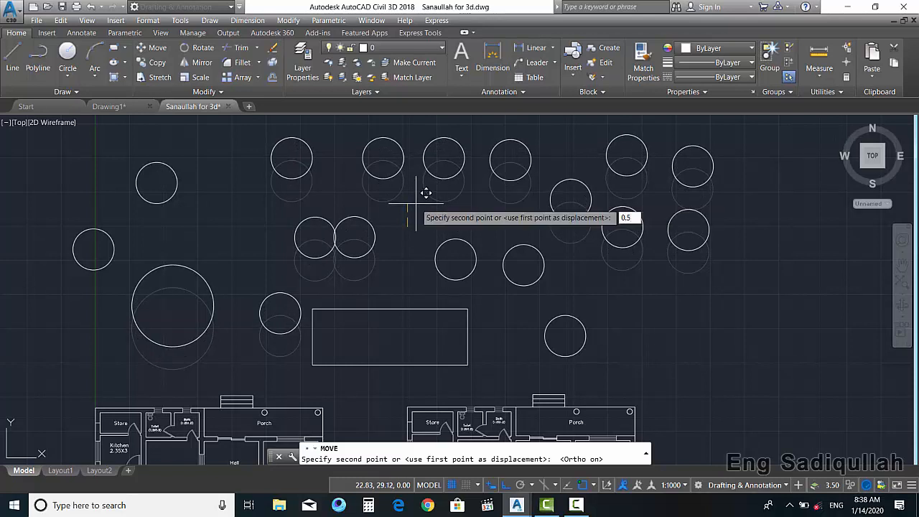
type("5")
key("Return")
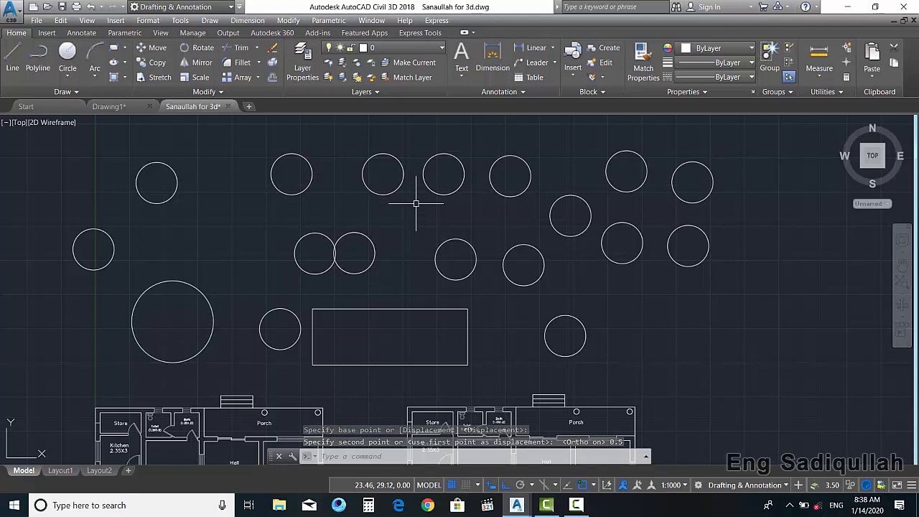
- Move the highest circle of the rightmost group straight up by 1 unit
middle_click_drag(454, 207, 315, 285)
left_click(533, 177)
left_click(470, 246)
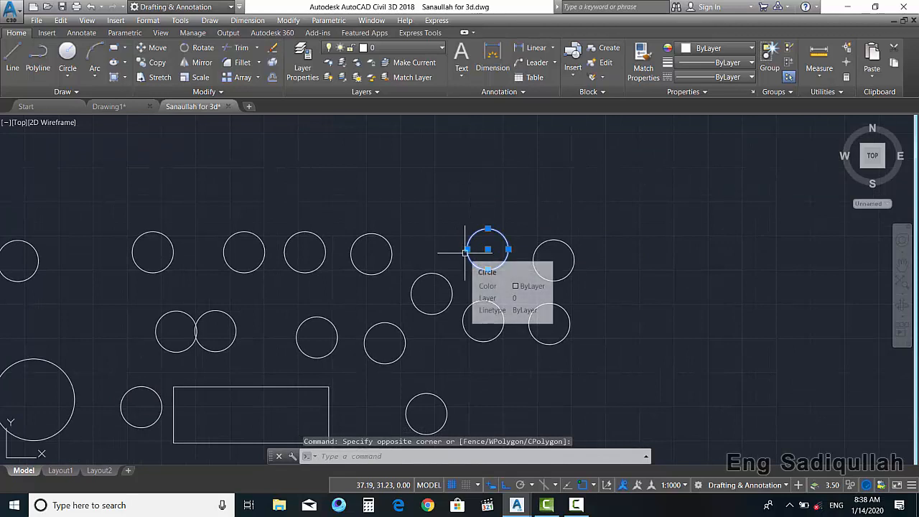
type("m")
key("Return")
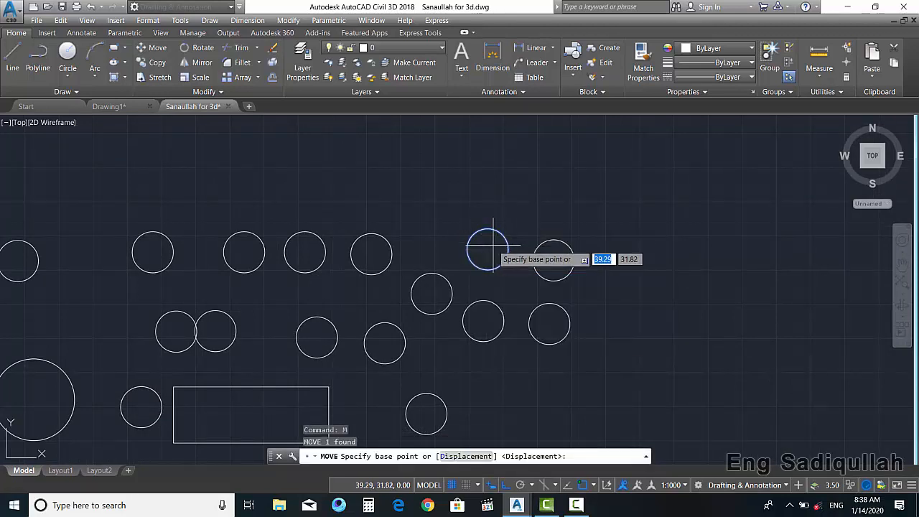
left_click(488, 228)
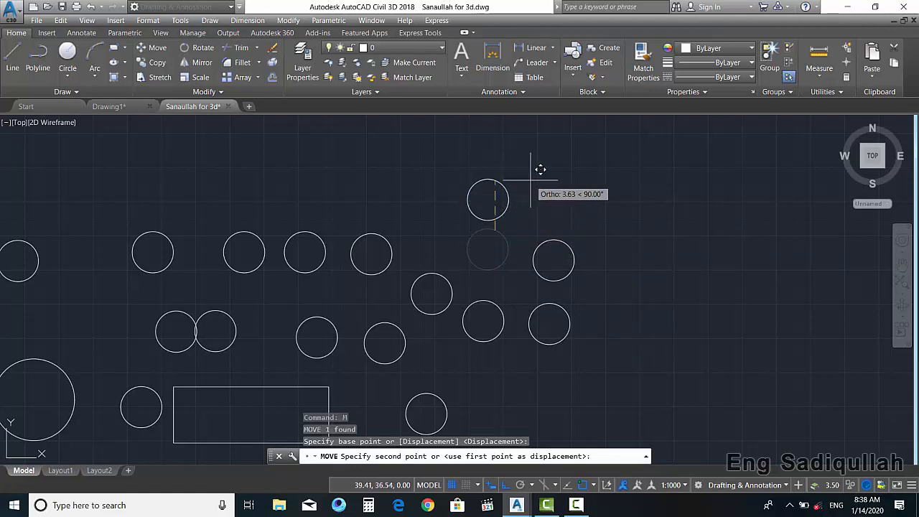
type("1")
key("Return")
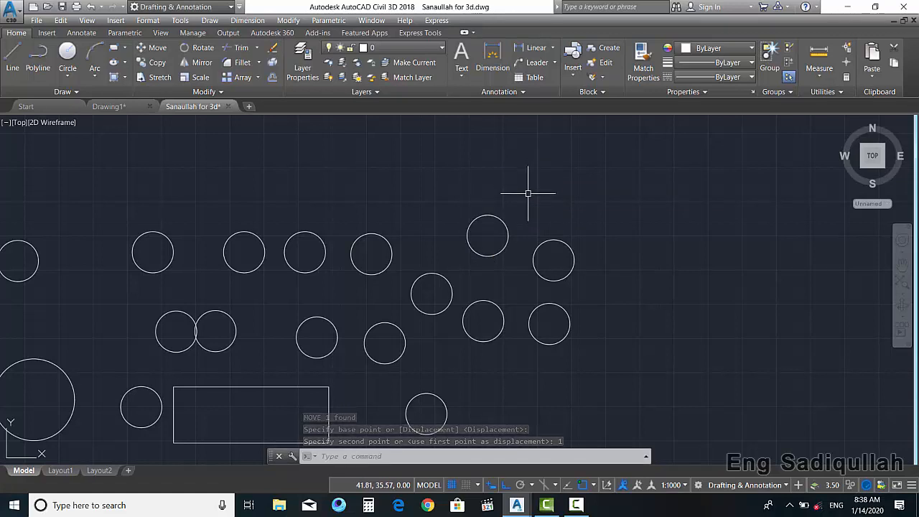
- Move three nonadjacent circles from the upper rows straight up by a freely picked distance, selecting them with one window lasso
mouse_move(398, 238)
middle_mouse_down()
mouse_move(489, 226)
mouse_move(537, 233)
middle_mouse_up()
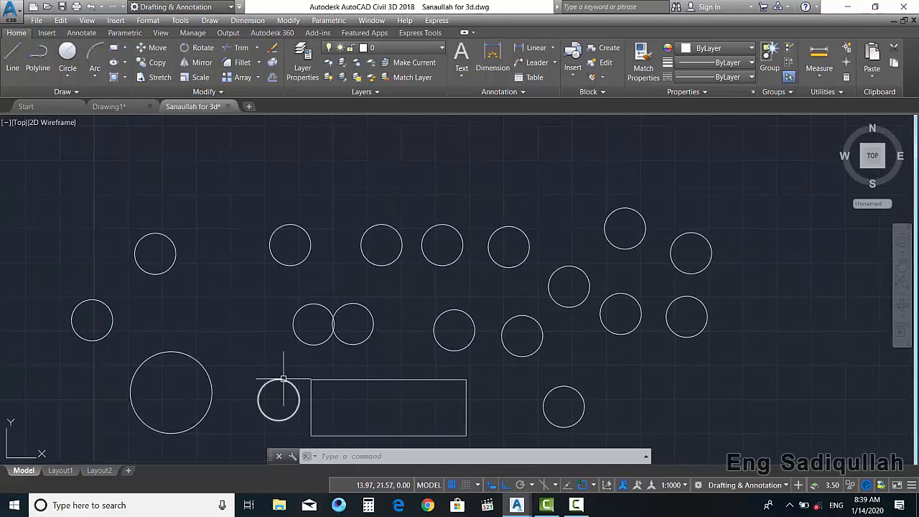
left_click(152, 48)
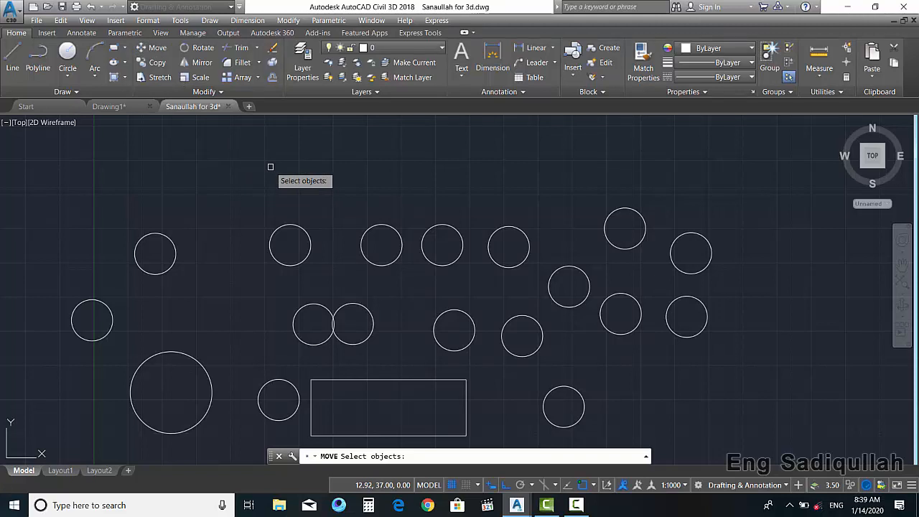
mouse_move(215, 158)
left_mouse_down()
mouse_move(229, 167)
mouse_move(216, 203)
mouse_move(243, 287)
mouse_move(302, 291)
mouse_move(357, 278)
mouse_move(529, 291)
mouse_move(571, 311)
mouse_move(592, 304)
mouse_move(597, 278)
mouse_move(575, 250)
mouse_move(545, 265)
mouse_move(495, 269)
mouse_move(472, 222)
mouse_move(433, 217)
mouse_move(415, 259)
mouse_move(380, 275)
mouse_move(335, 233)
mouse_move(222, 166)
left_mouse_up()
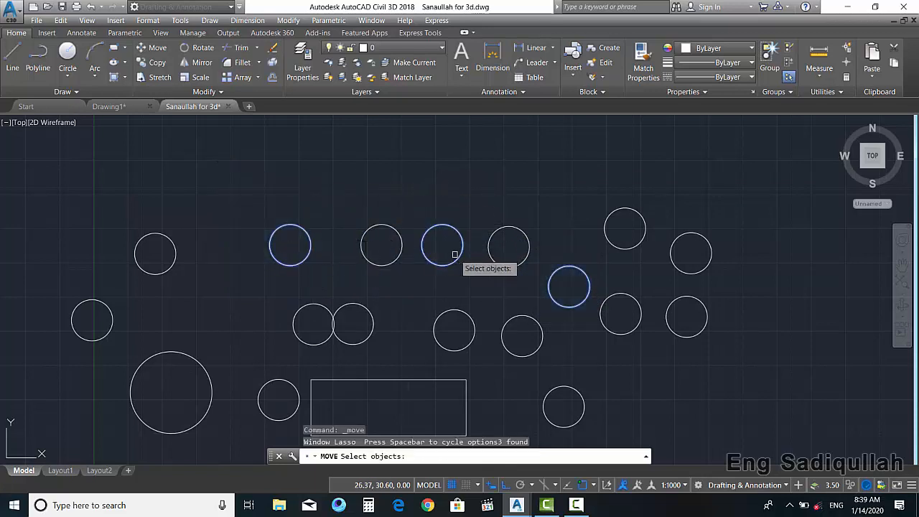
key("Return")
left_click(555, 218)
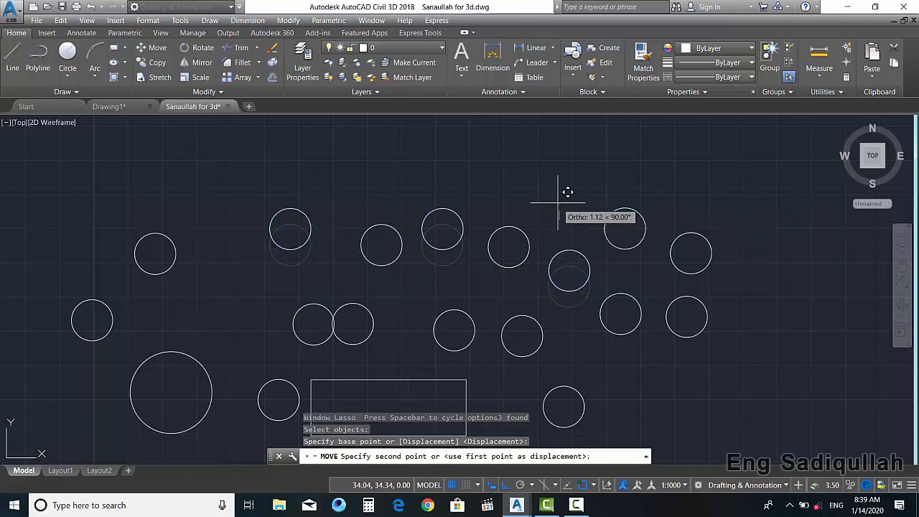
left_click(559, 180)
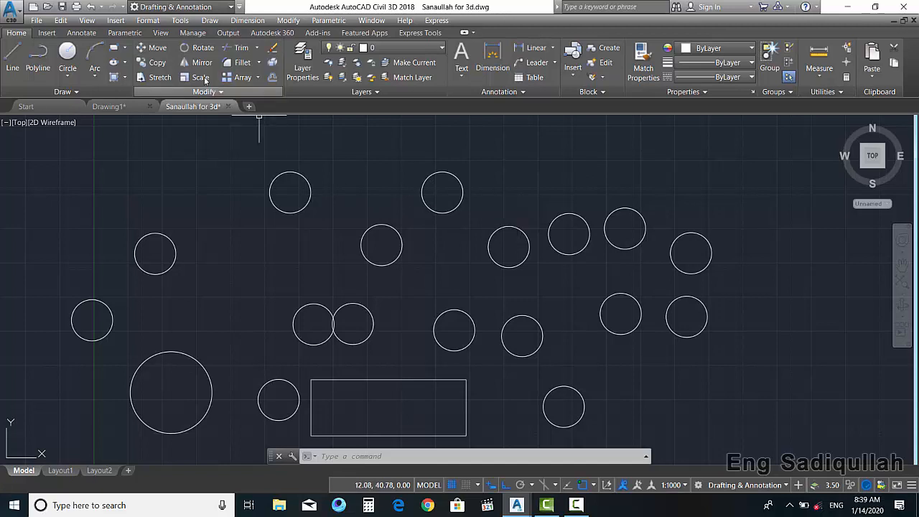
- Move six small circles around the overlapping pair to the left, selecting them with a multi-point Fence that avoids the large circle and rectangle
left_click(152, 47)
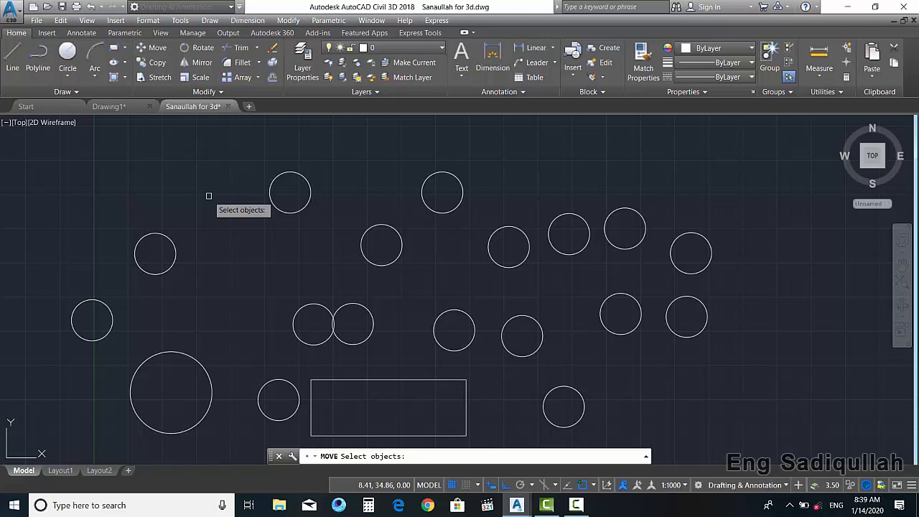
type("f")
key("Return")
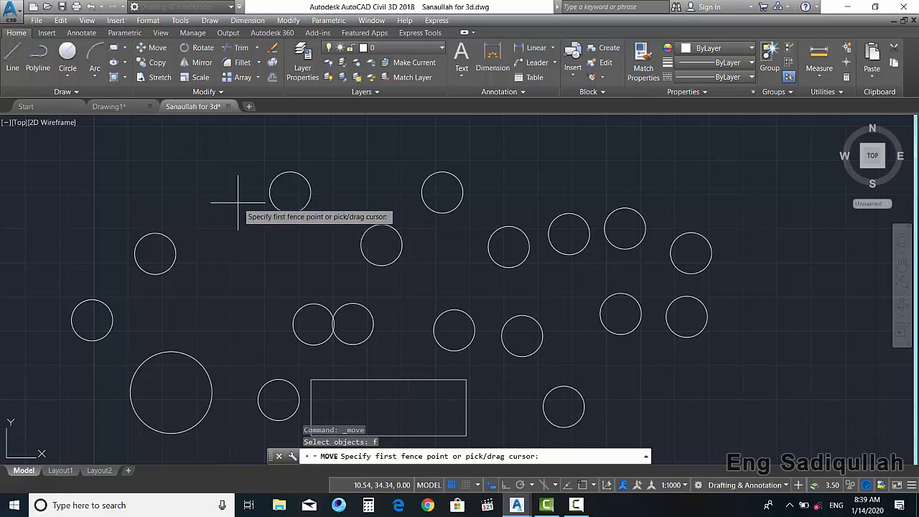
left_click(223, 167)
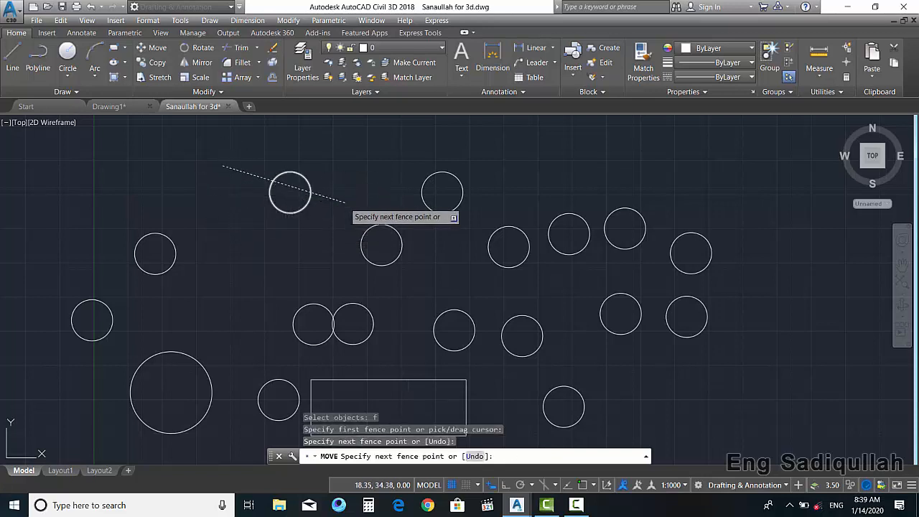
left_click(344, 201)
left_click(401, 270)
left_click(402, 329)
left_click(278, 326)
left_click(265, 415)
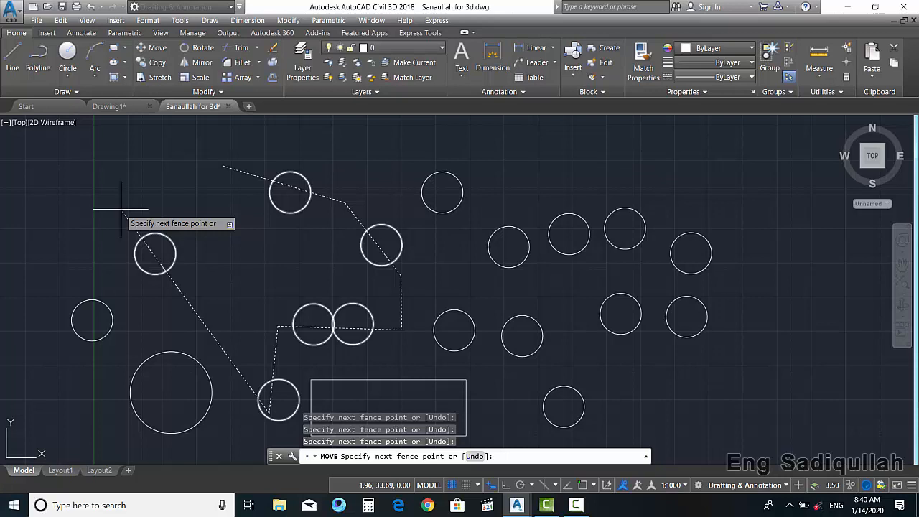
key("Return")
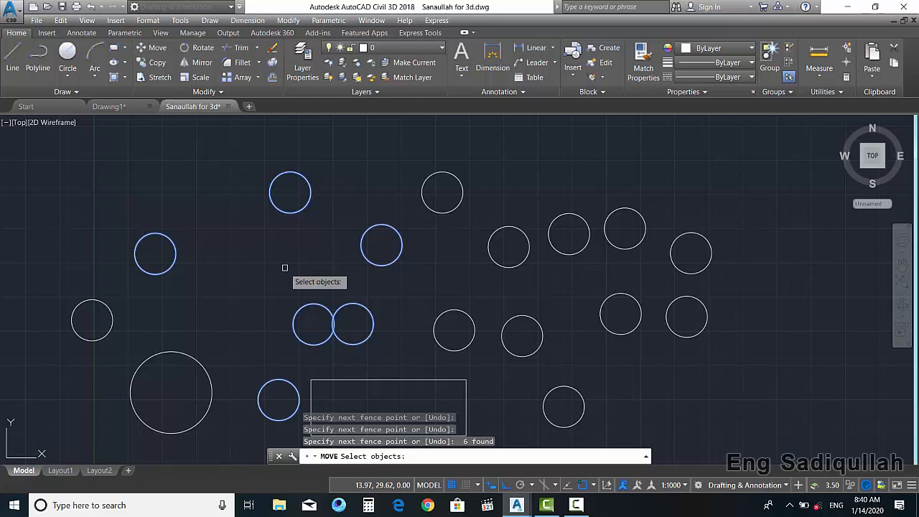
key("Return")
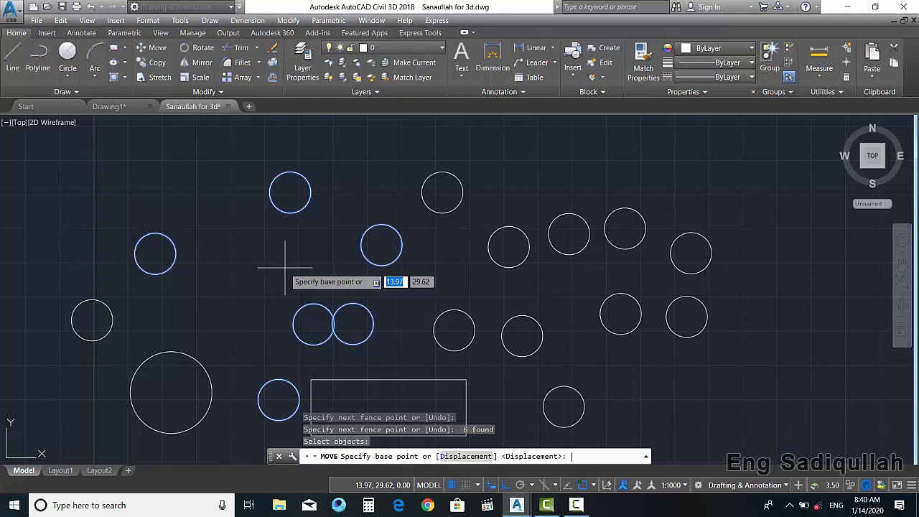
left_click(318, 252)
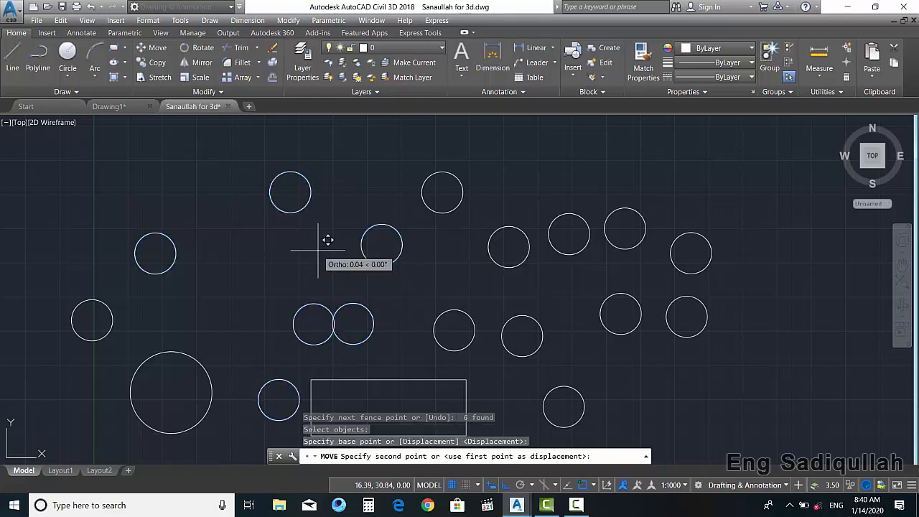
left_click(277, 250)
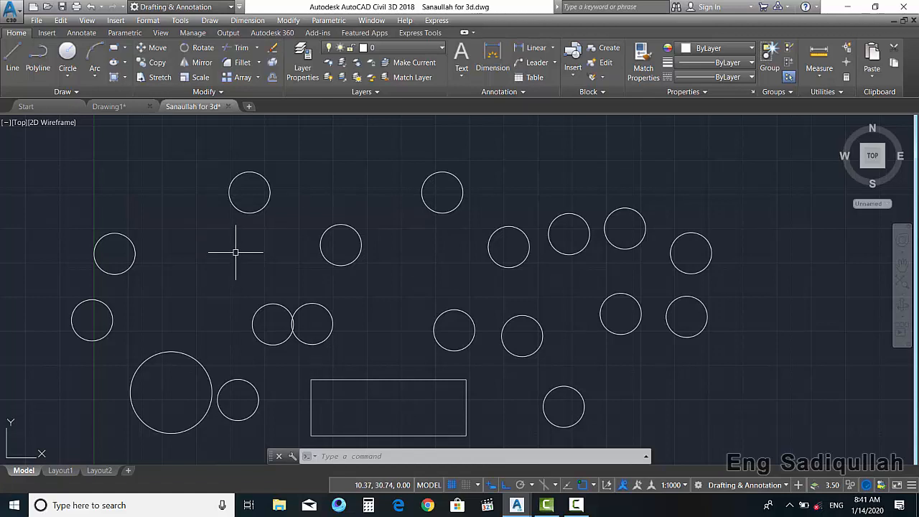
- Move the same six circles about 5.4 units to the right, reselecting them with the Previous selection option
left_click(149, 50)
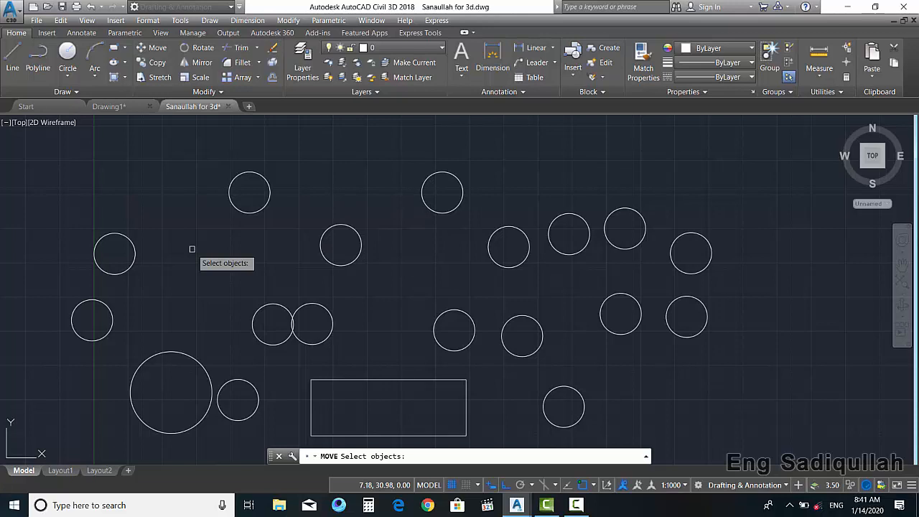
type("p")
key("Return")
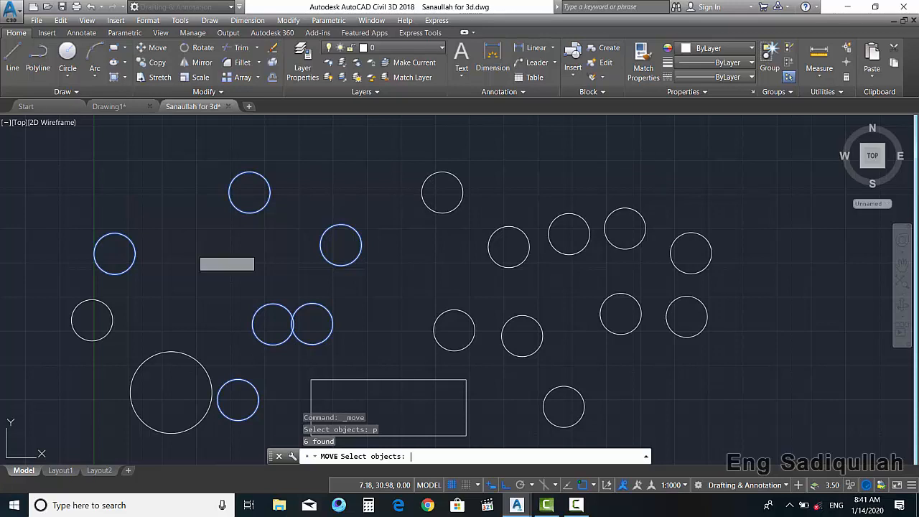
key("Return")
left_click(199, 268)
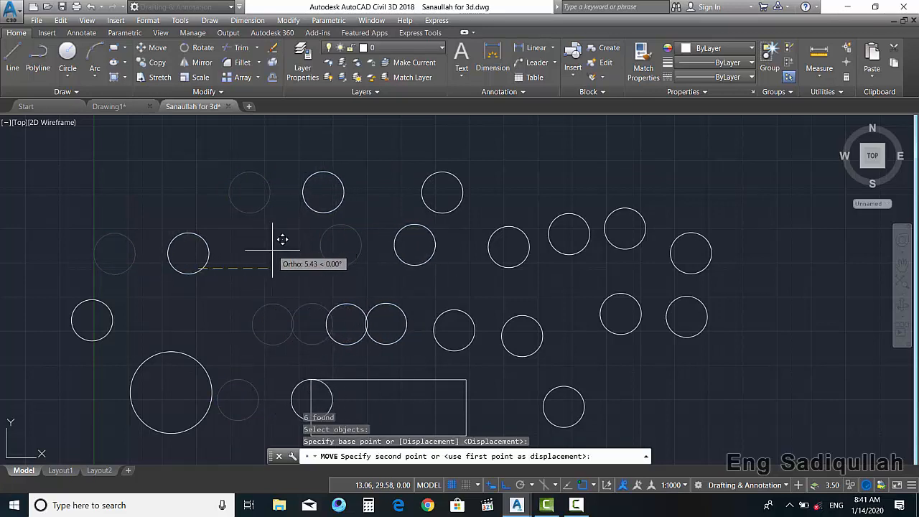
left_click(272, 251)
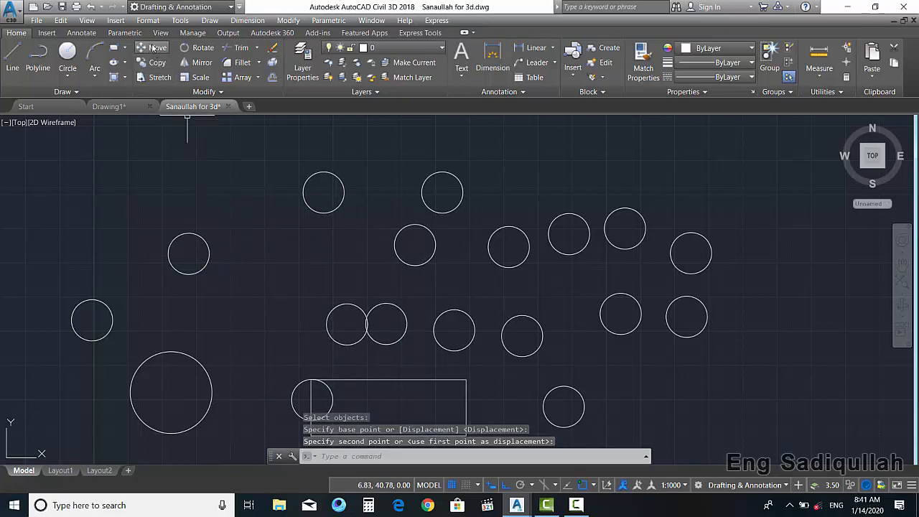
- Start Move and select three circles: the two highest ones and the one just below between them
key("Return")
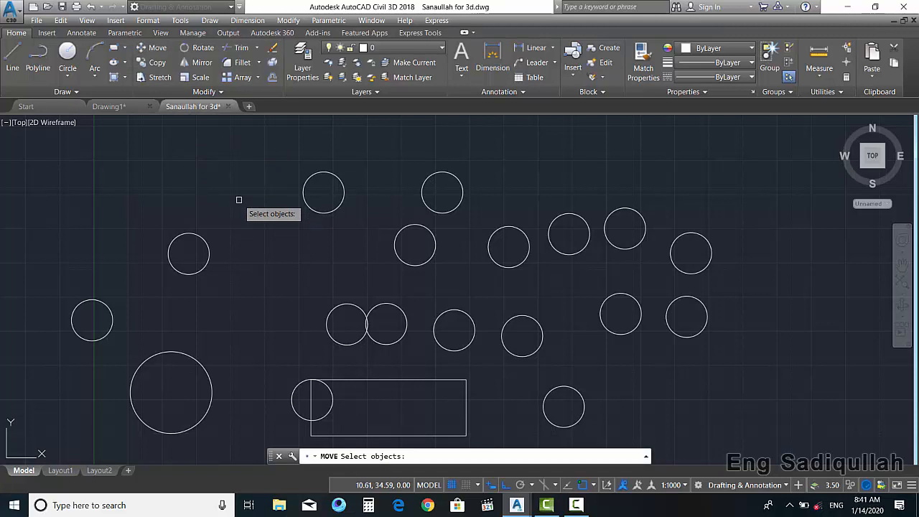
scroll(300, 182, "down", 2)
left_click(309, 189)
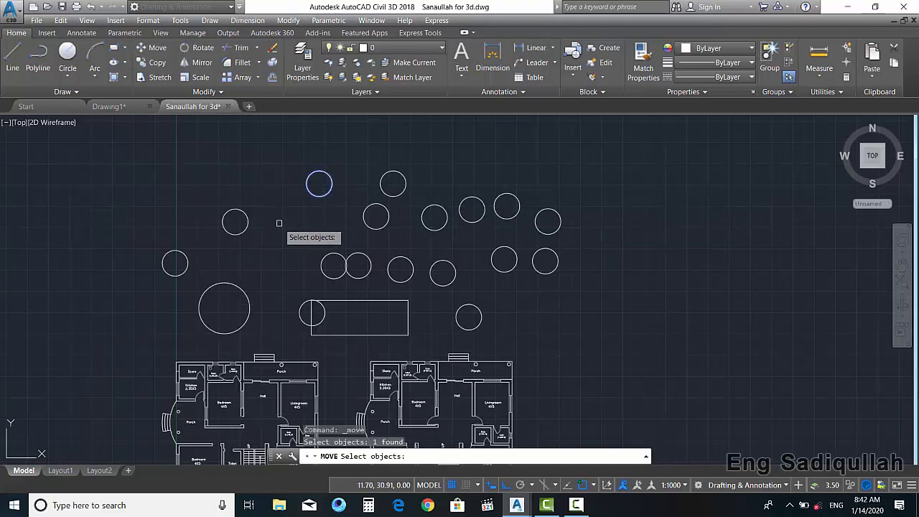
left_click(364, 219)
left_click(384, 185)
left_click(352, 203)
scroll(354, 203, "up", 4)
middle_click_drag(355, 203, 347, 238)
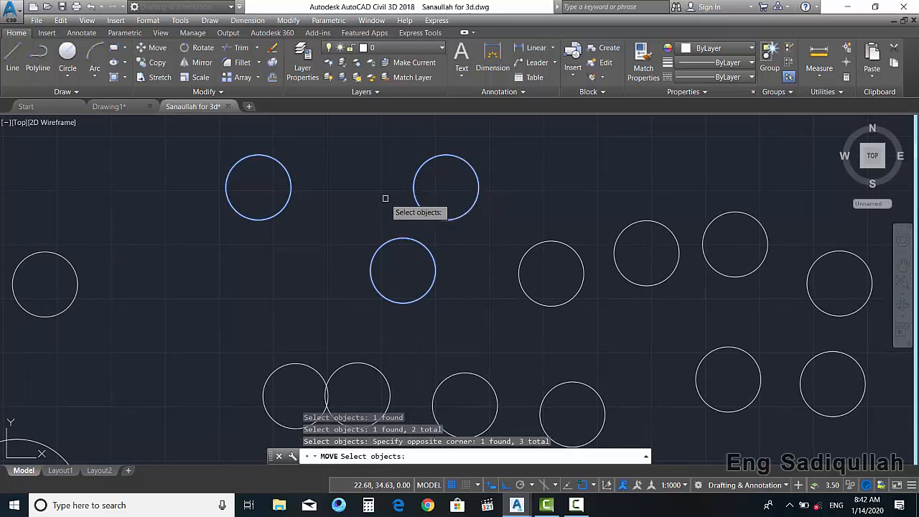
- Remove the upper-right circle from the Move selection with Remove, and use Add to include the next circle to the right in the row below
type("r")
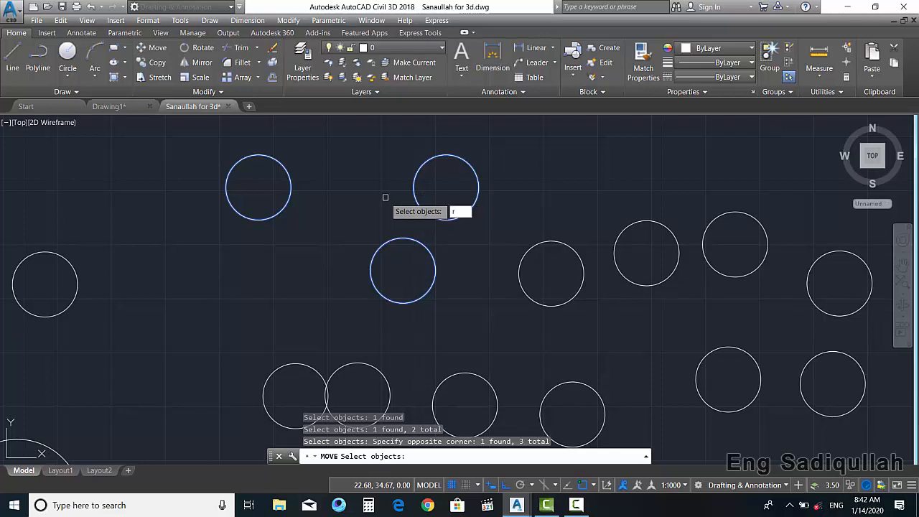
key("Return")
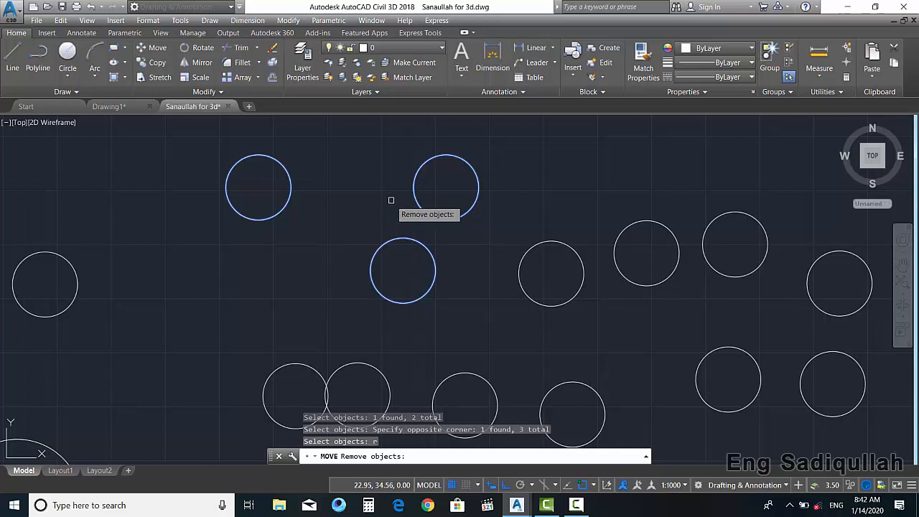
left_click(419, 205)
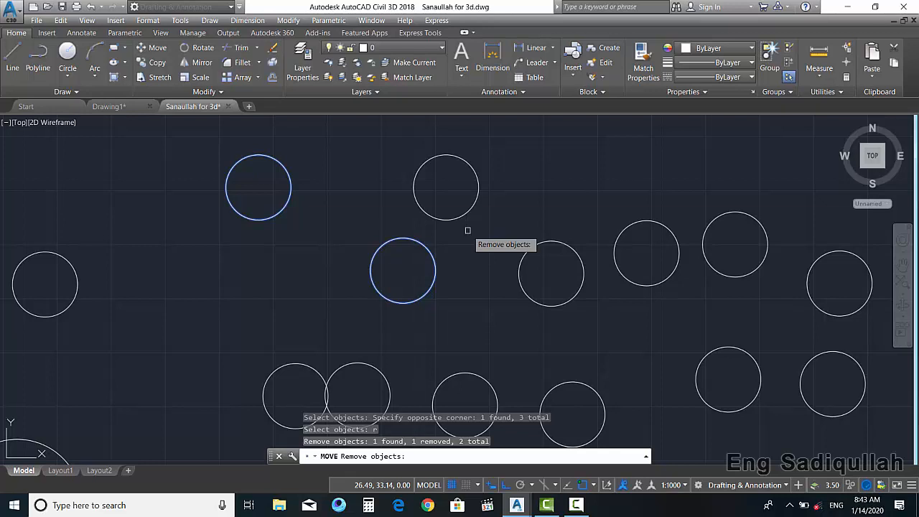
key("Return")
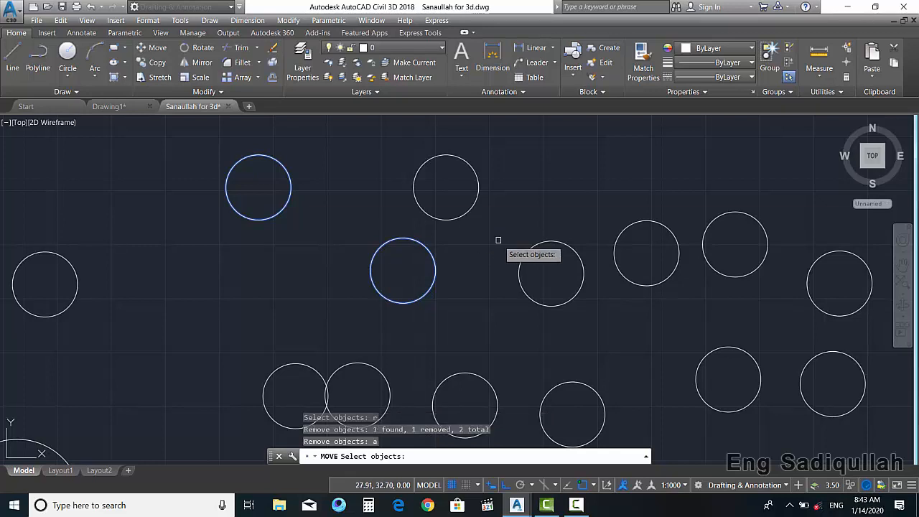
left_click(519, 268)
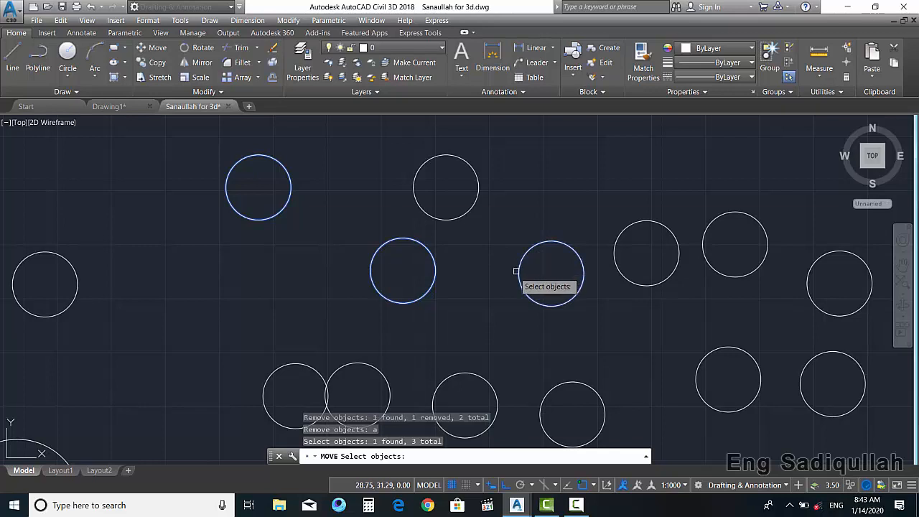
- Add the overlapping pair to the selection, remove its left circle again, and add the rightmost circle of that row
left_click(386, 380)
left_click(308, 372)
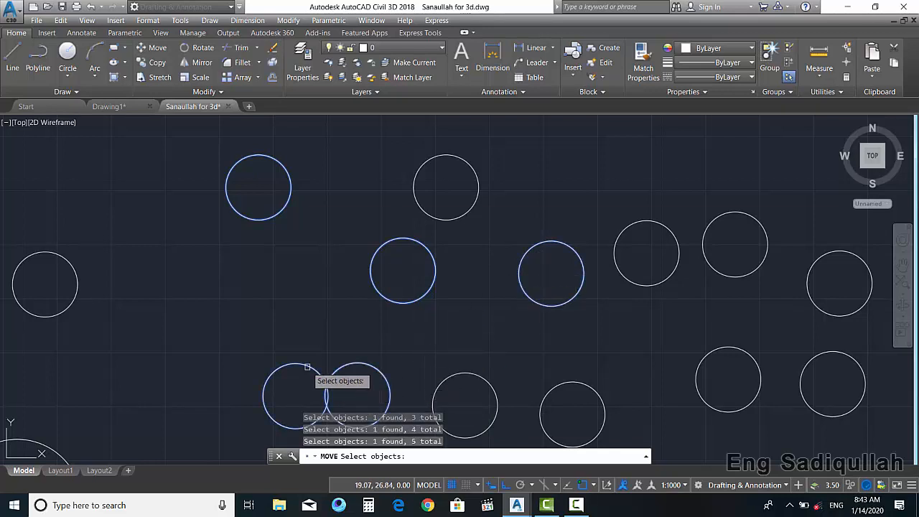
middle_click_drag(324, 360, 322, 318)
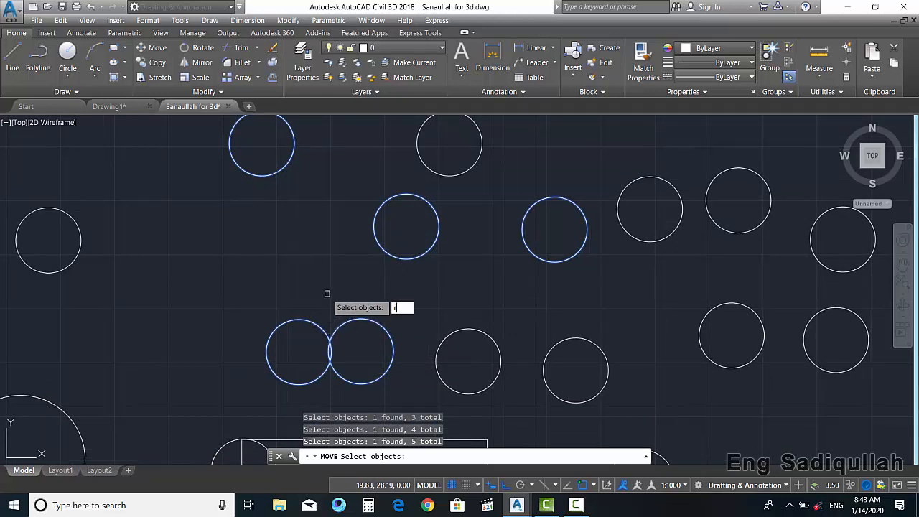
key("Return")
left_click(321, 329)
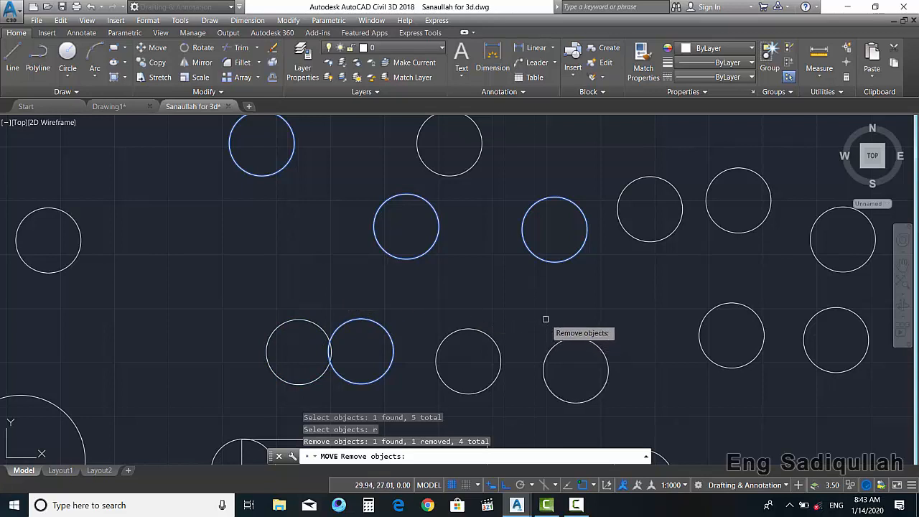
type("a")
key("Return")
left_click(563, 339)
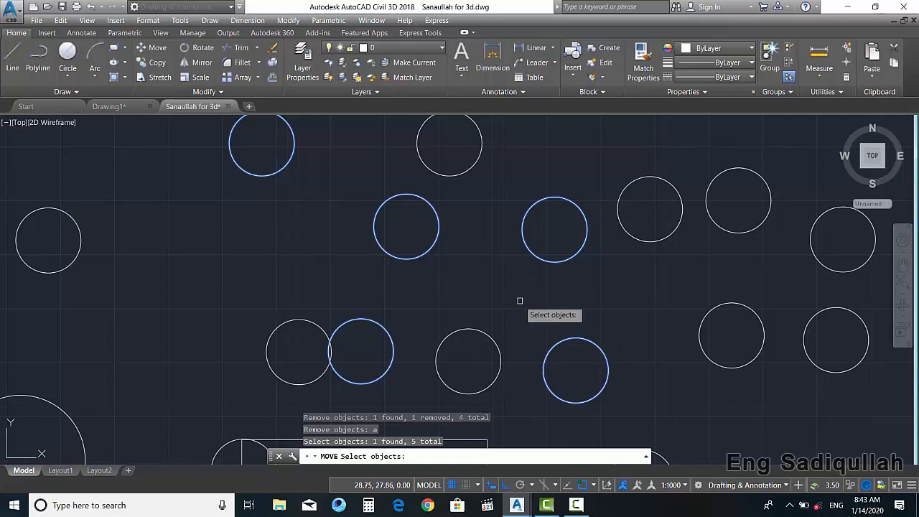
- Move the five selected circles straight to the left by a freely picked distance
key("Return")
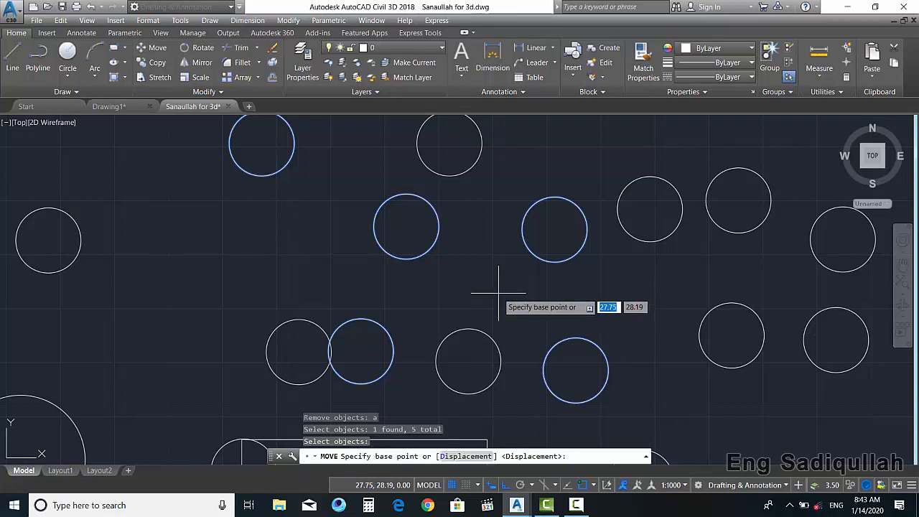
scroll(438, 316, "down", 2)
left_click(316, 285)
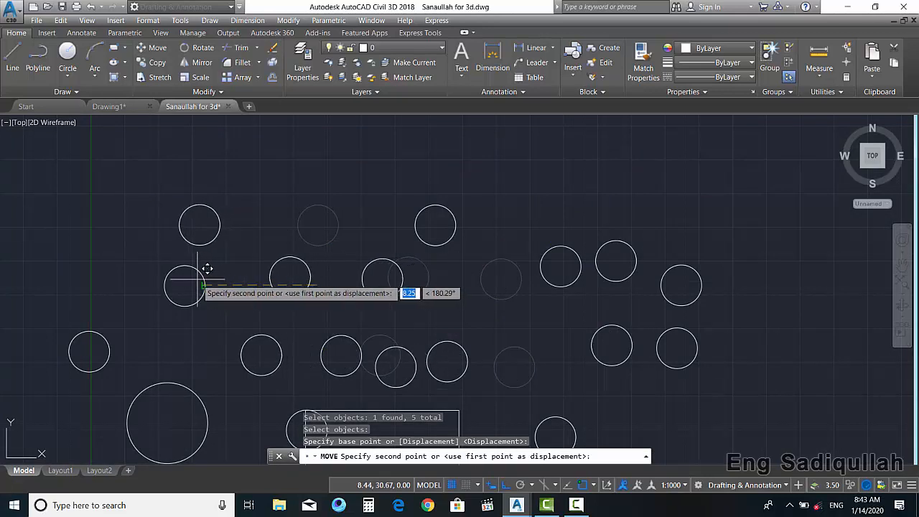
left_click(197, 219)
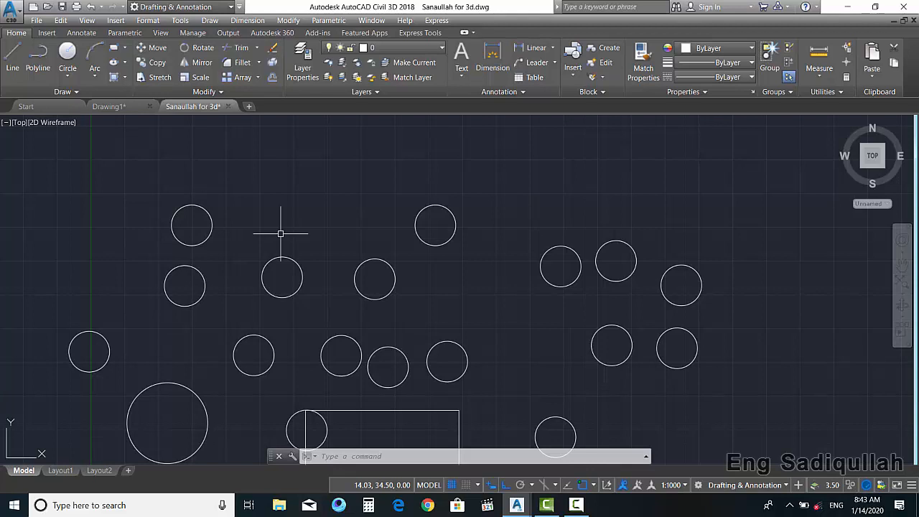
- Draw a short horizontal line between the two highest circles
middle_click_drag(381, 251, 375, 230)
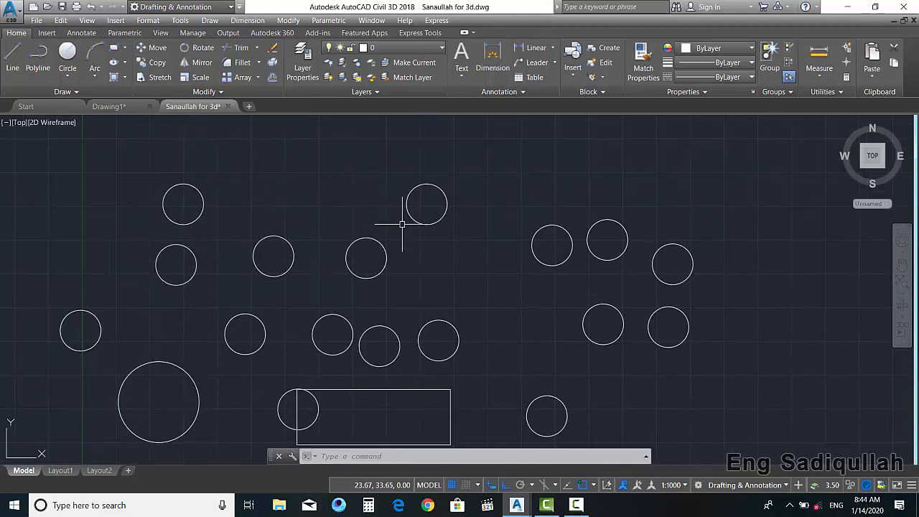
left_click(12, 59)
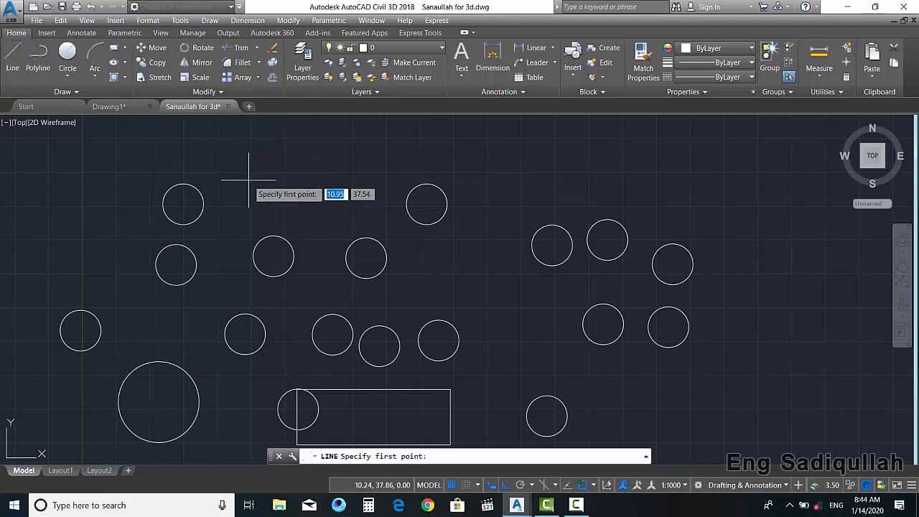
left_click(325, 195)
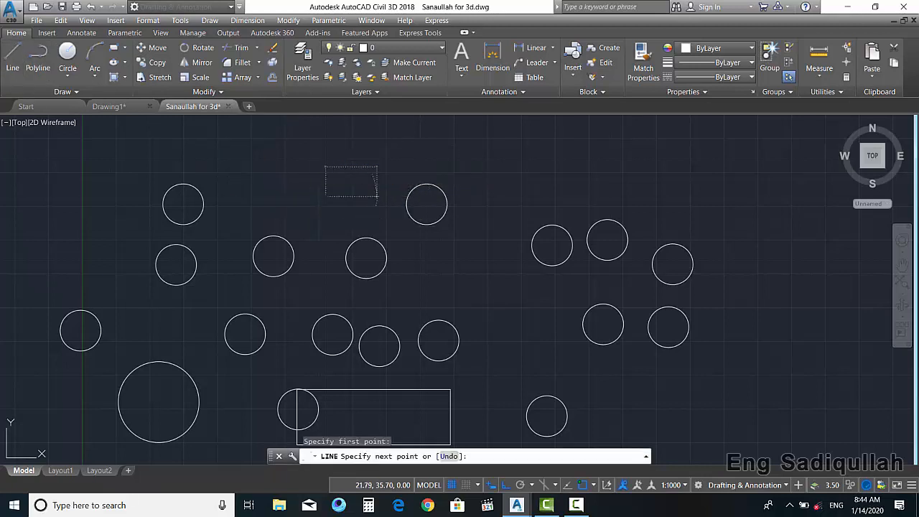
key("Return")
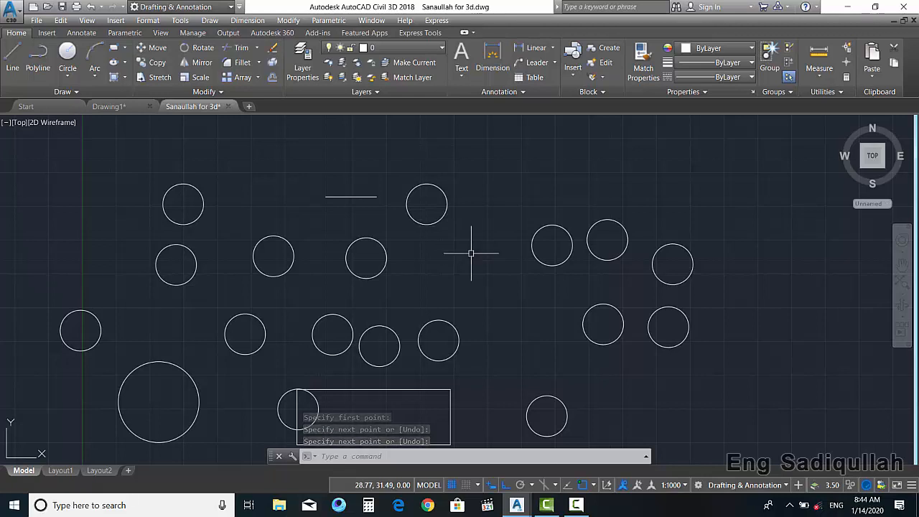
- Move the new line to the right, above the rightmost circle group, selecting it with the Last option
left_click(153, 47)
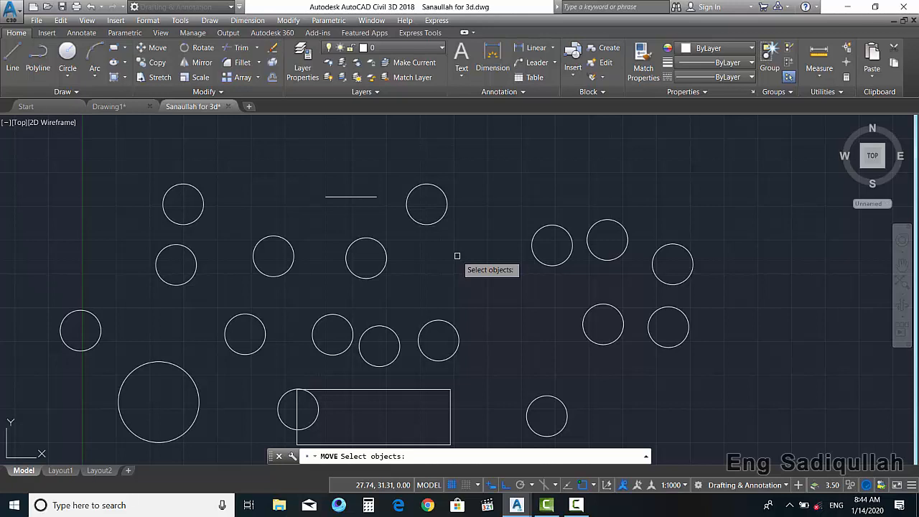
key("Return")
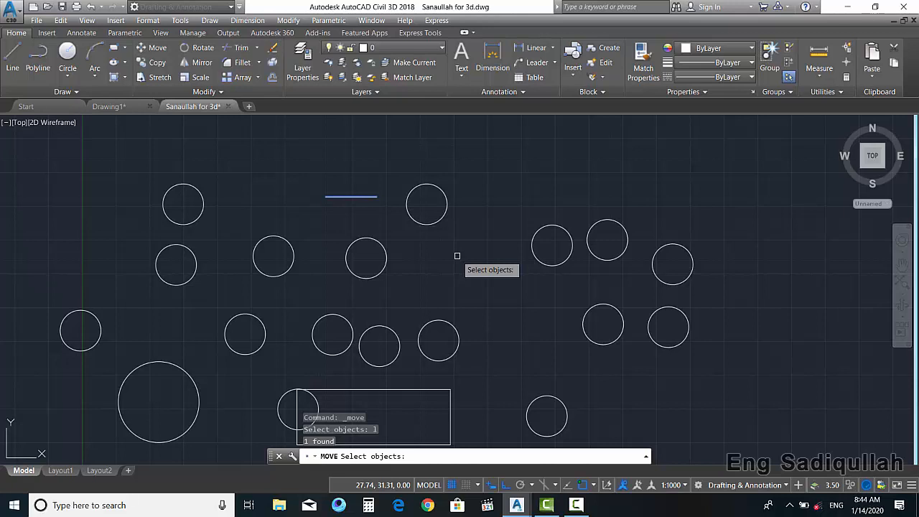
key("Return")
left_click(428, 198)
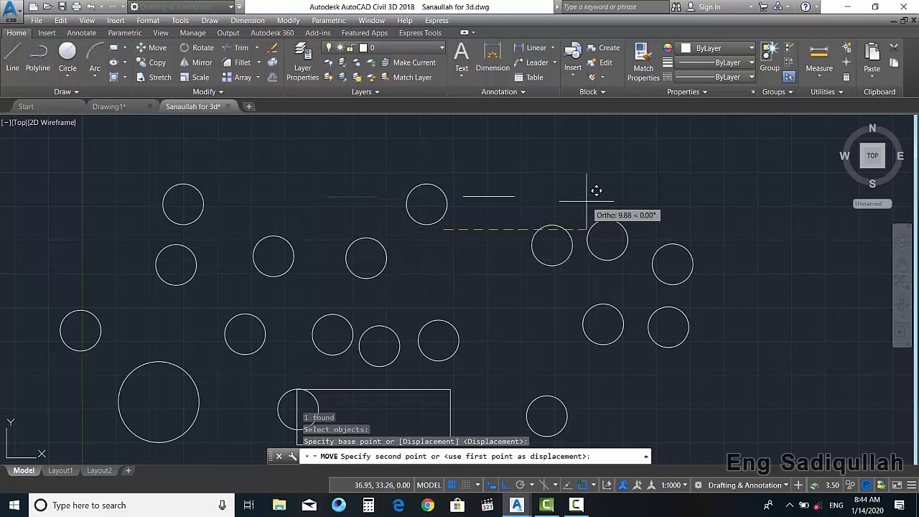
left_click(635, 195)
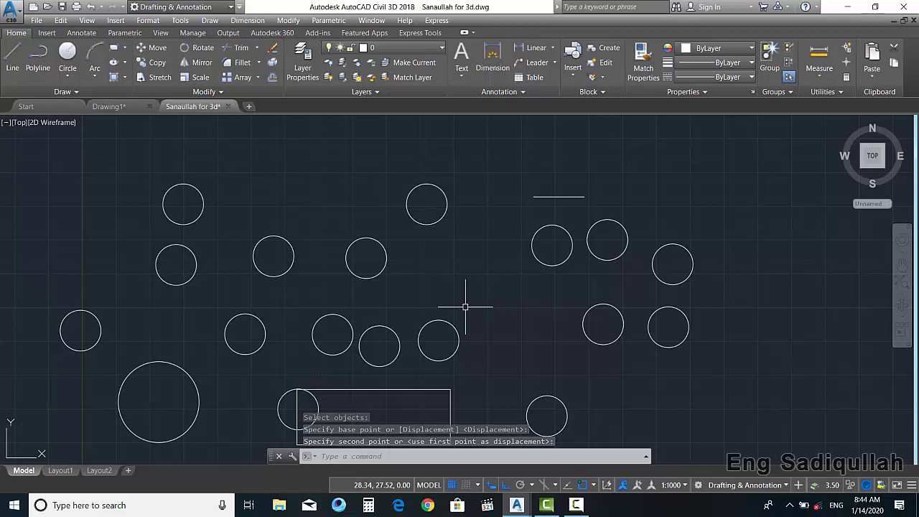
- Draw a rectangle about 4.9 by 2.7 units between the two highest circles and a small circle just above the large circle
left_click(111, 48)
left_click(262, 162)
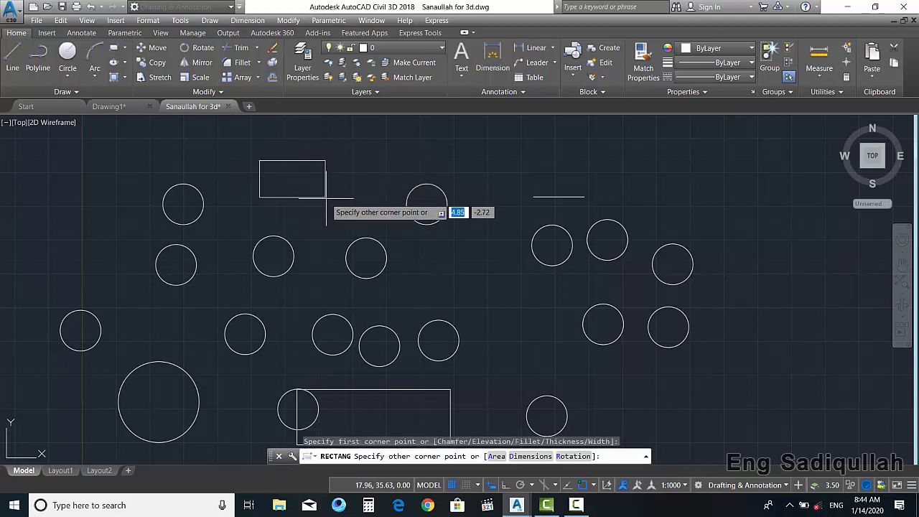
left_click(326, 199)
left_click(68, 56)
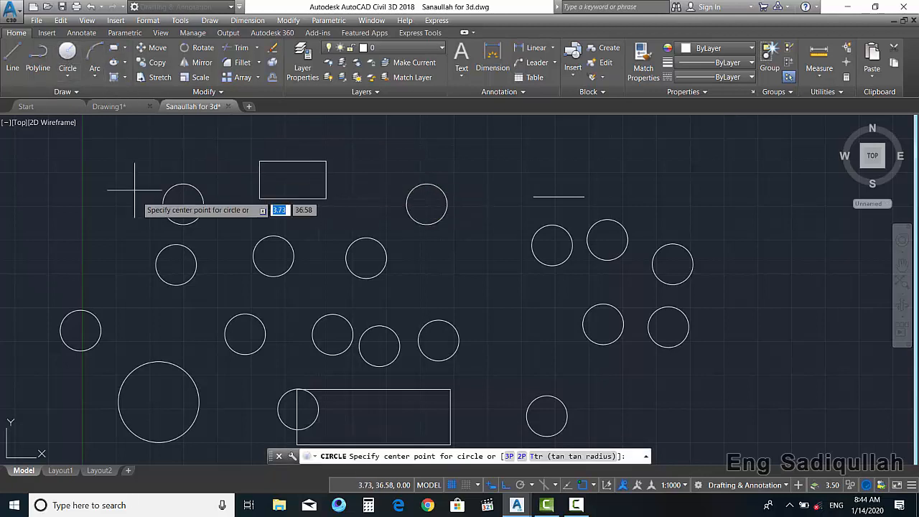
left_click(153, 319)
left_click(171, 327)
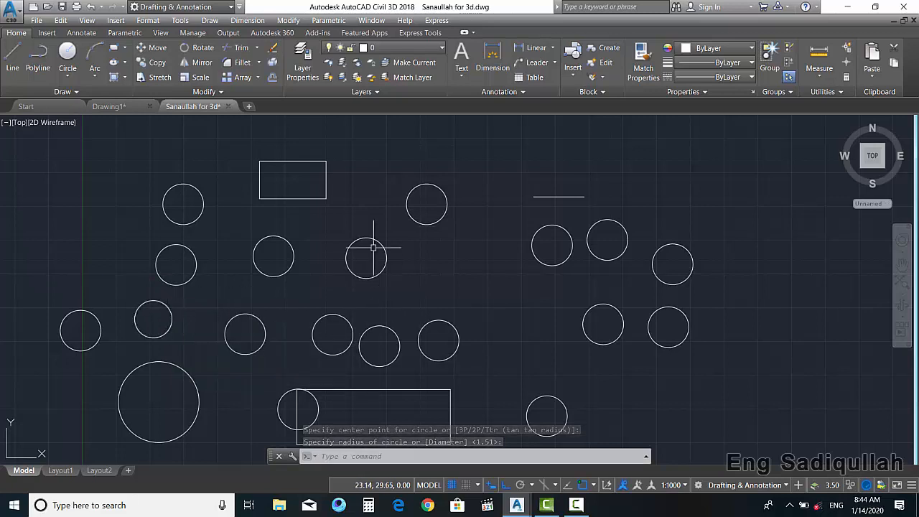
- Move the new small circle about 26 units to the right, selecting it with the Last option
left_click(154, 48)
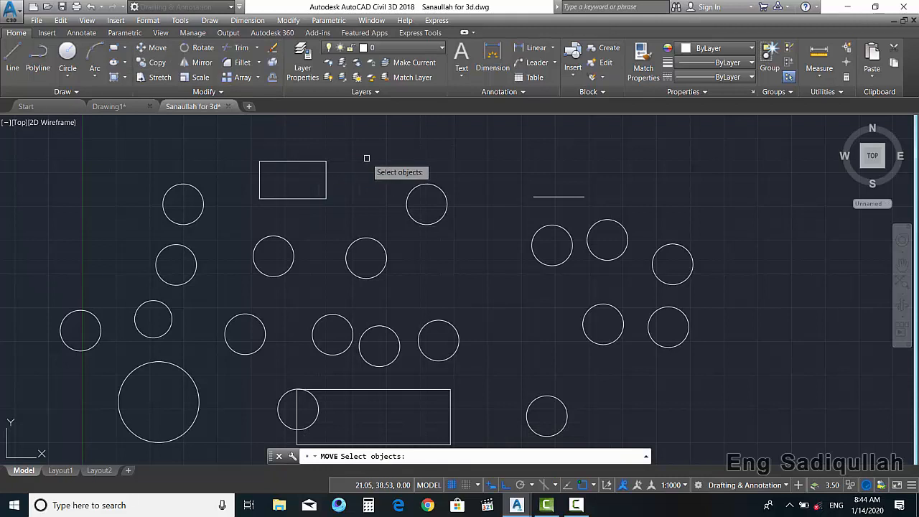
type("l")
key("Return")
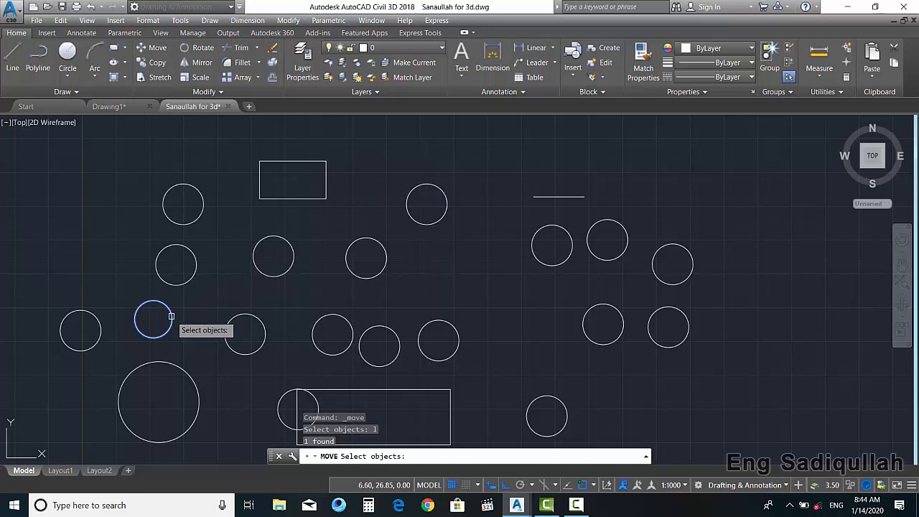
key("Return")
left_click(195, 327)
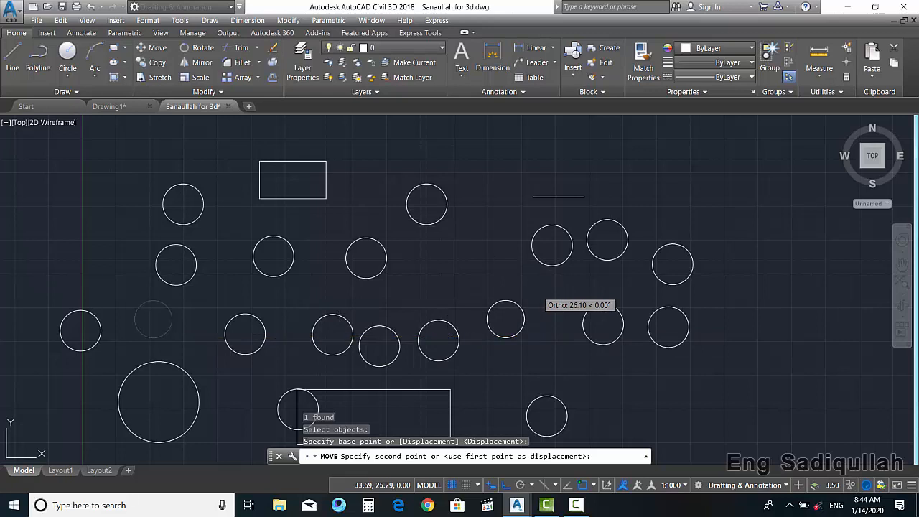
left_click(645, 326)
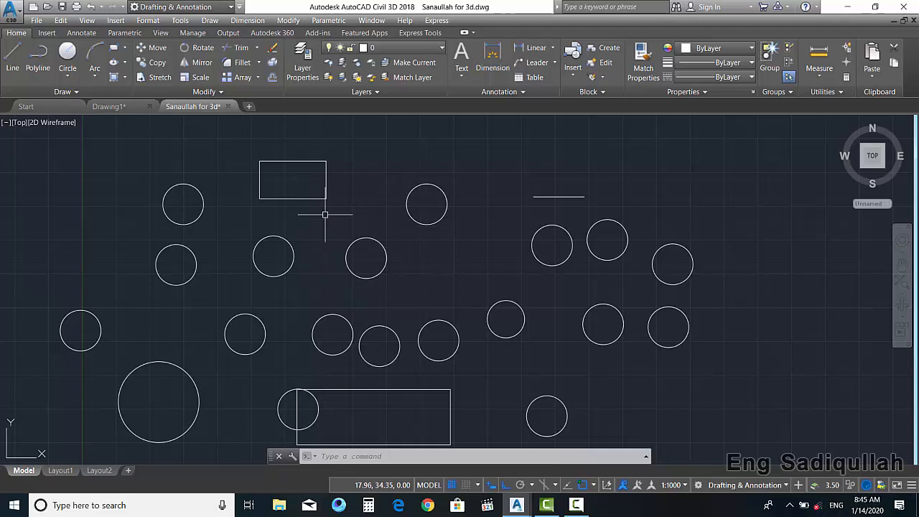
- Copy the two rightmost circles 10 units toward the upper right with Ortho turned off, using a base point beside them
mouse_move(658, 323)
middle_mouse_down()
mouse_move(88, 324)
mouse_move(255, 323)
mouse_move(195, 308)
middle_mouse_up()
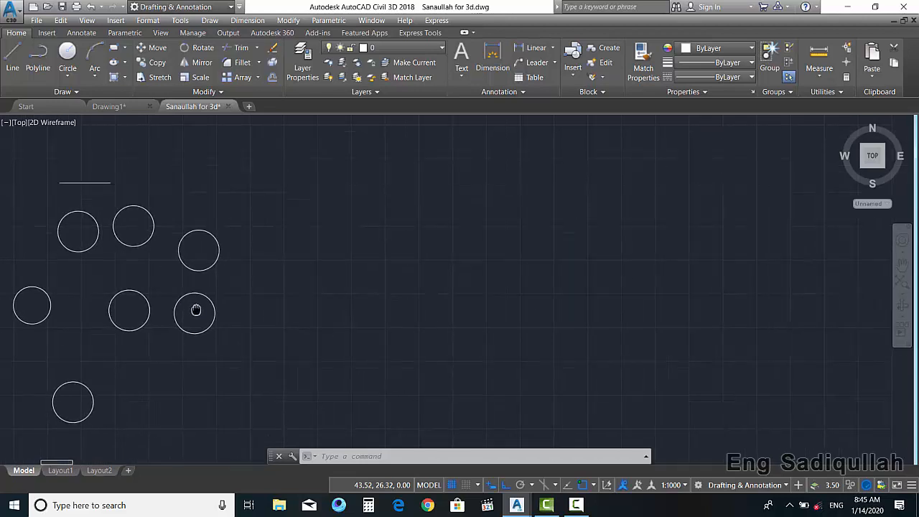
left_click(150, 64)
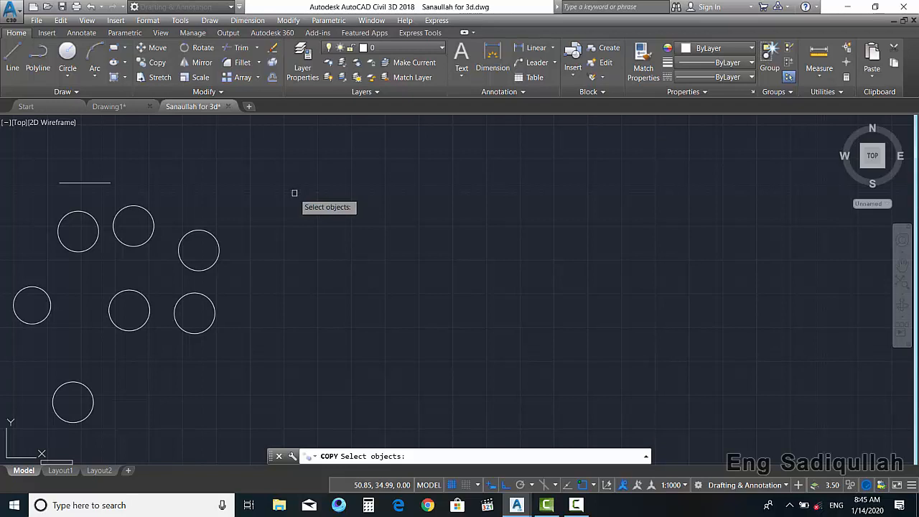
scroll(213, 237, "up", 2)
middle_click_drag(220, 249, 253, 214)
left_click(261, 206)
left_click(230, 372)
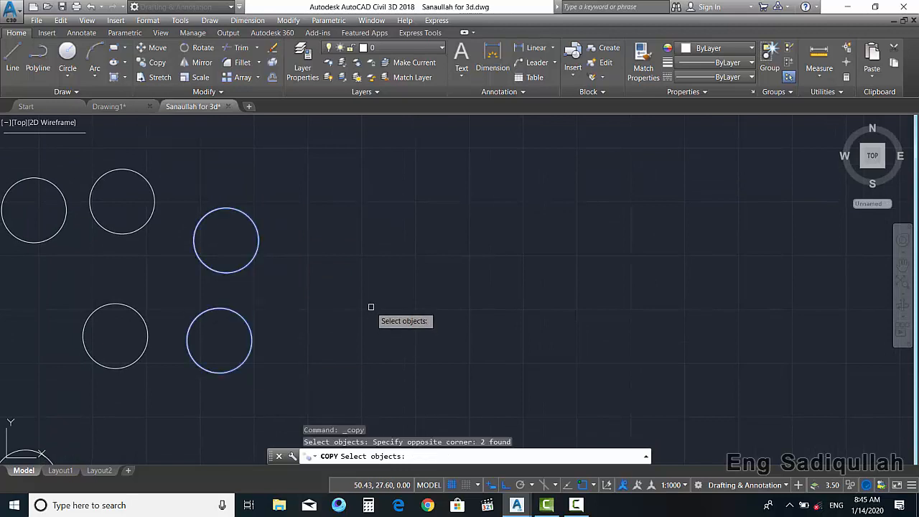
key("Return")
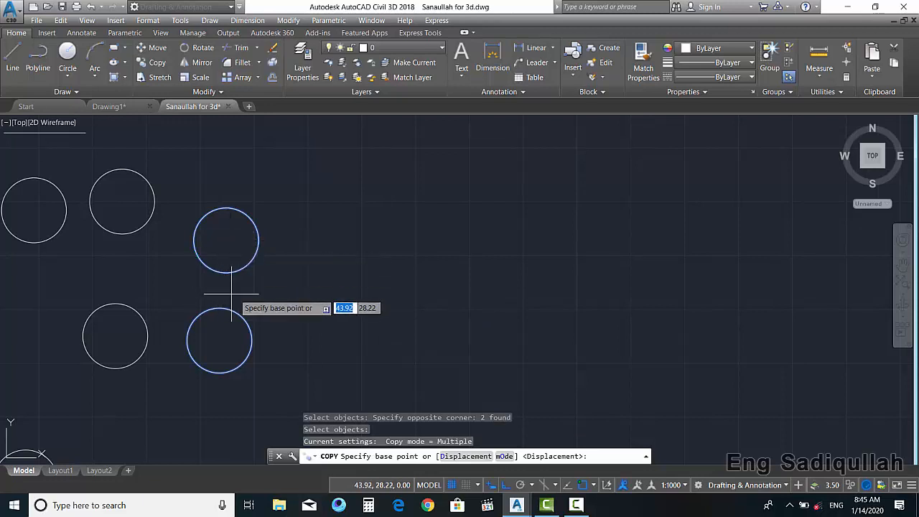
left_click(275, 293)
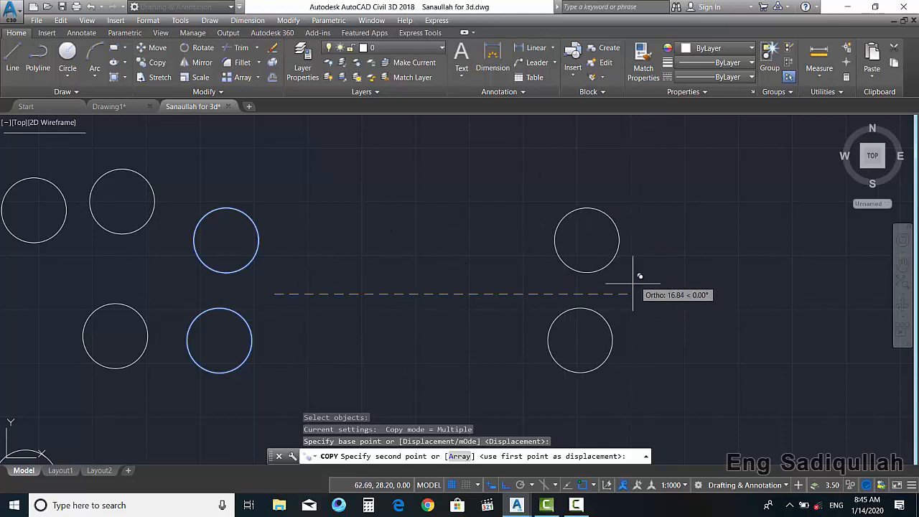
left_click(506, 485)
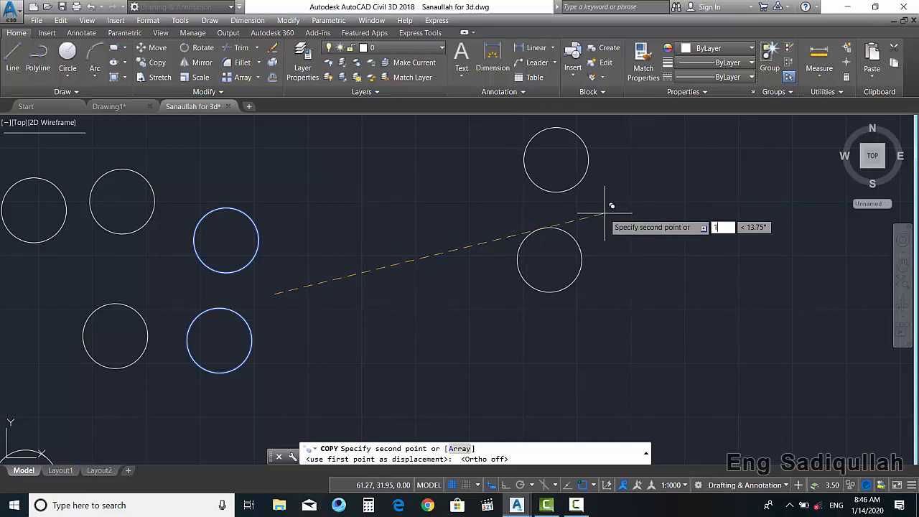
type("10")
key("Return")
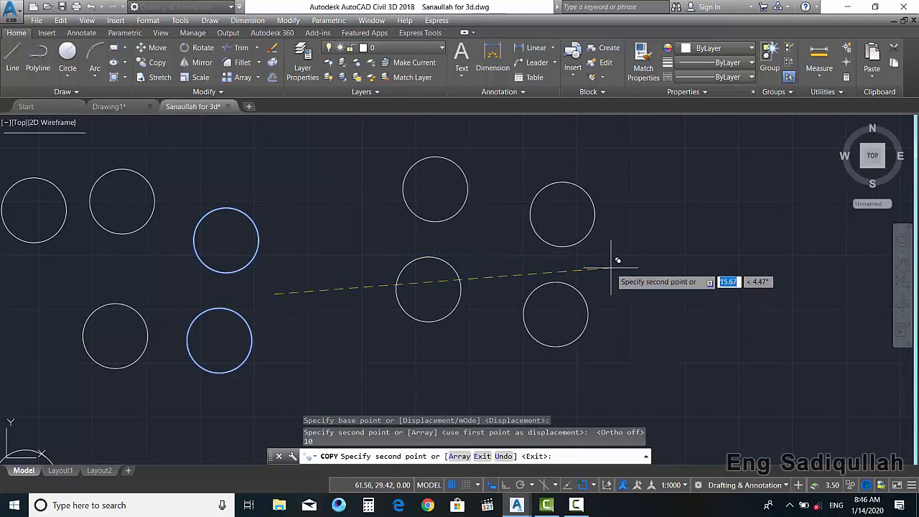
- Place five more freehand copies of the circle pair around the first copy and finish copying
left_click(611, 230)
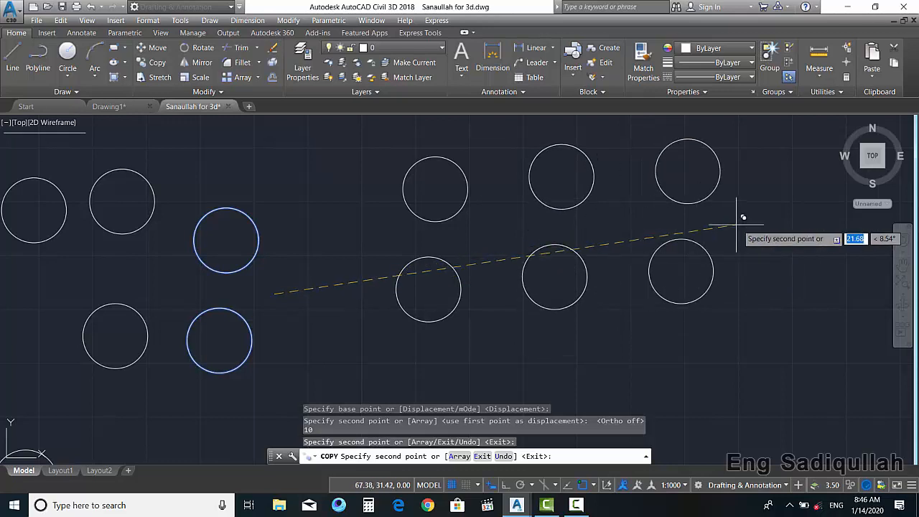
left_click(739, 225)
left_click(802, 325)
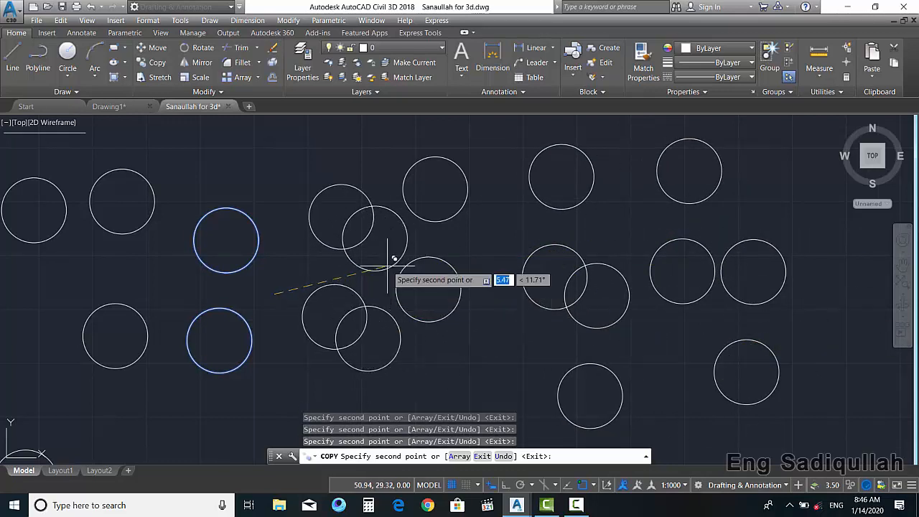
key("Escape")
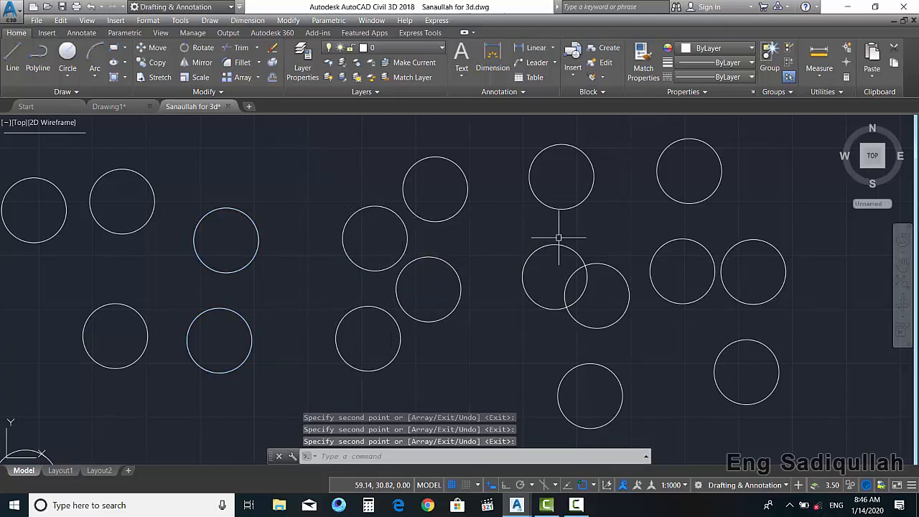
middle_click_drag(581, 250, 45, 256)
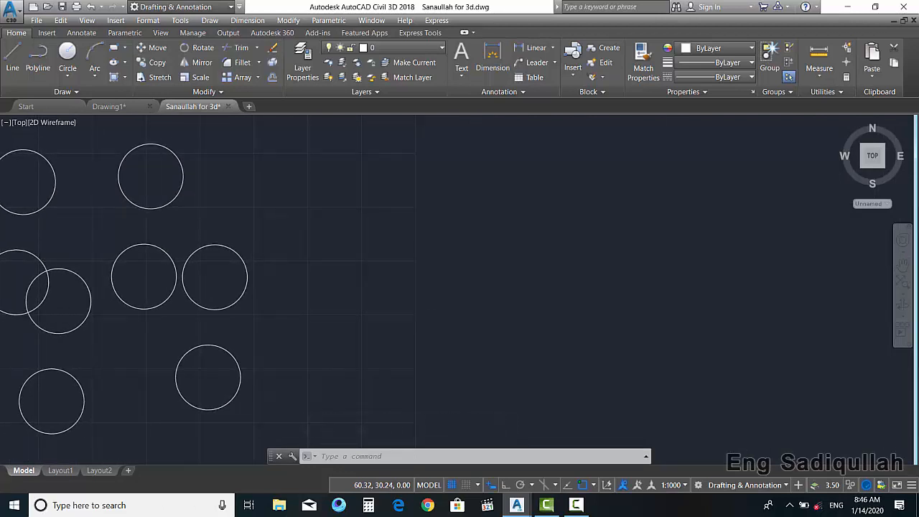
middle_click_drag(217, 270, 144, 277)
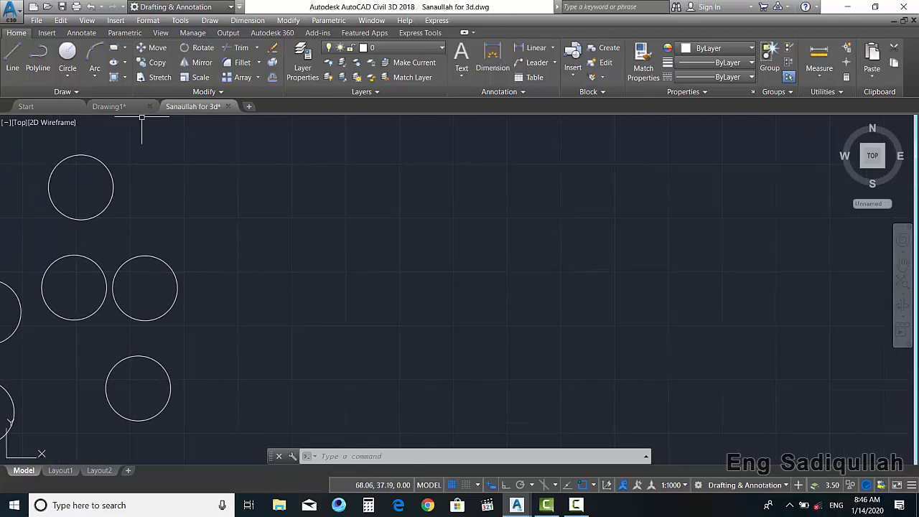
left_click(109, 107)
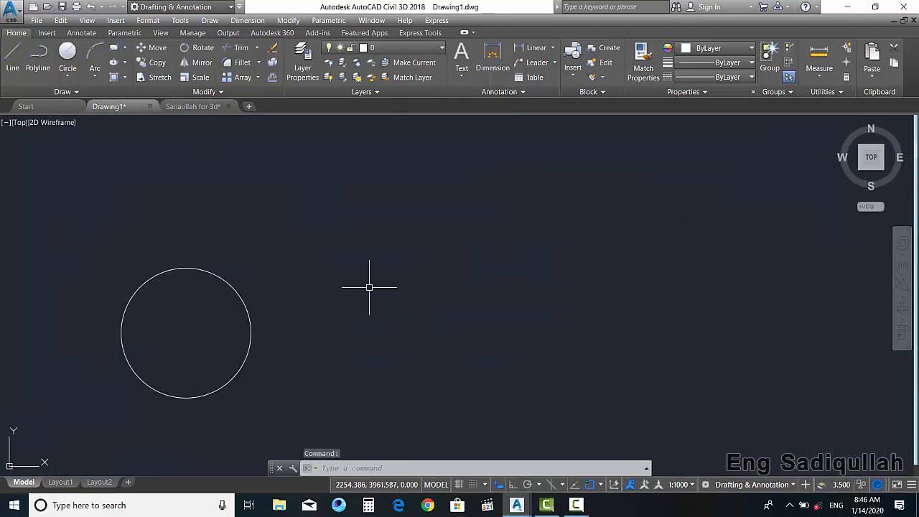
left_click(193, 106)
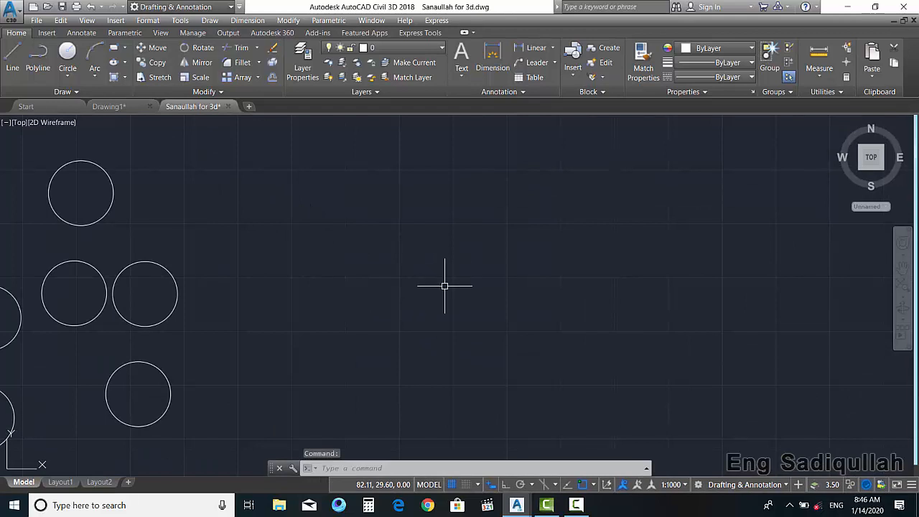
- Copy the "Bedroom 4X5" label beside the toilet, from the door end of the room's upper wall to the wall's opposite inner corner
scroll(176, 325, "down", 5)
scroll(326, 309, "up", 6)
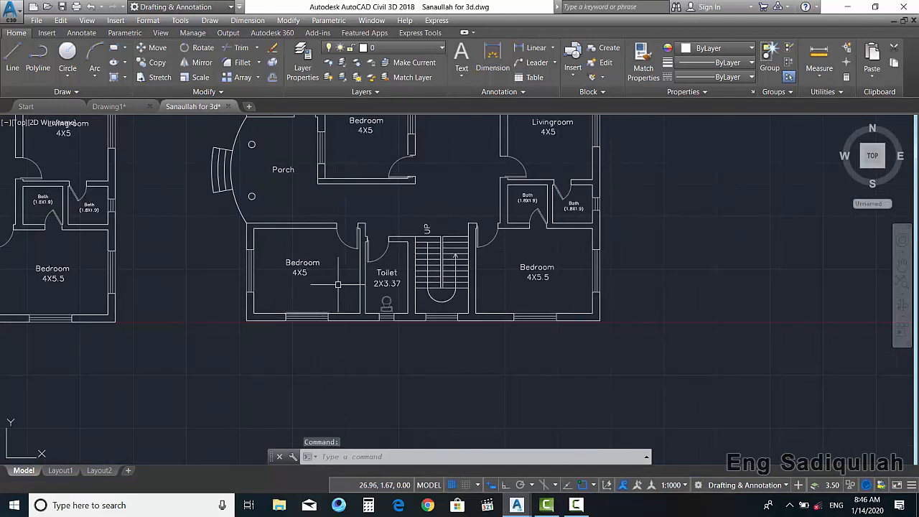
mouse_move(348, 255)
middle_mouse_down()
mouse_move(323, 342)
mouse_move(413, 324)
middle_mouse_up()
scroll(363, 328, "up", 5)
left_click(414, 324)
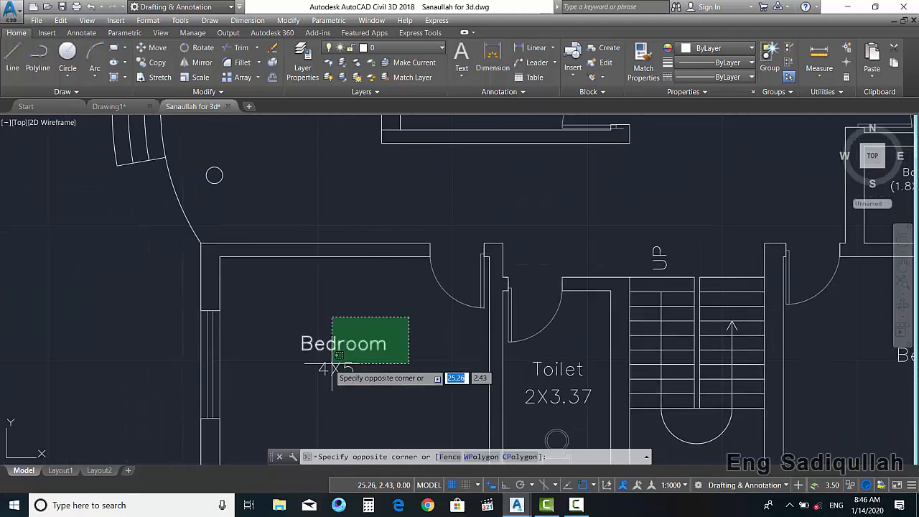
left_click(301, 376)
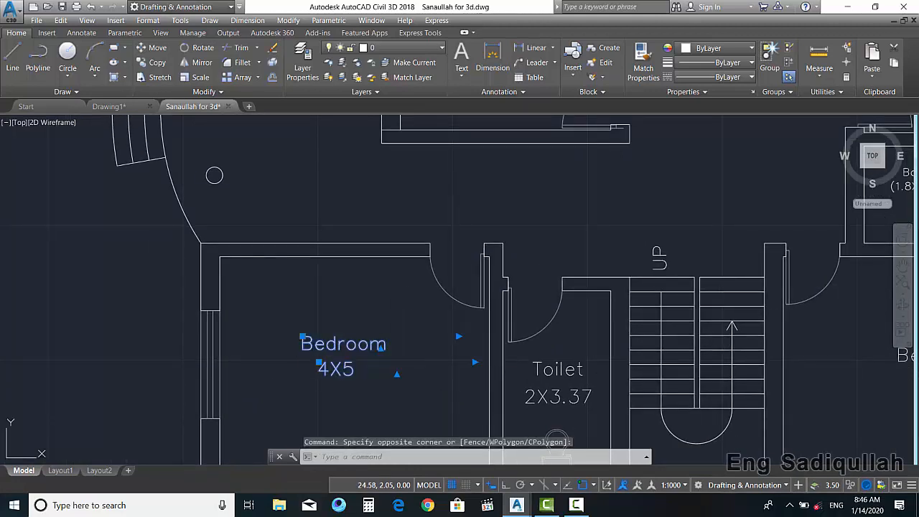
left_click(156, 63)
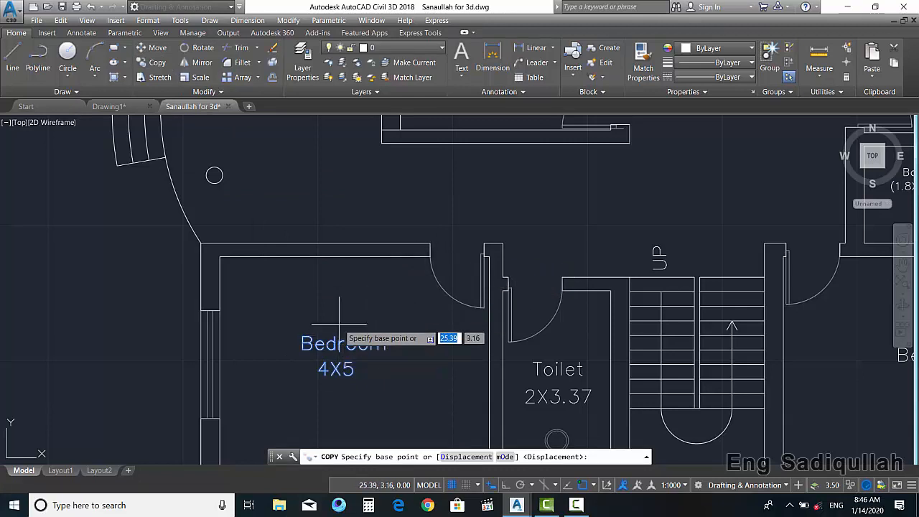
left_click(436, 249)
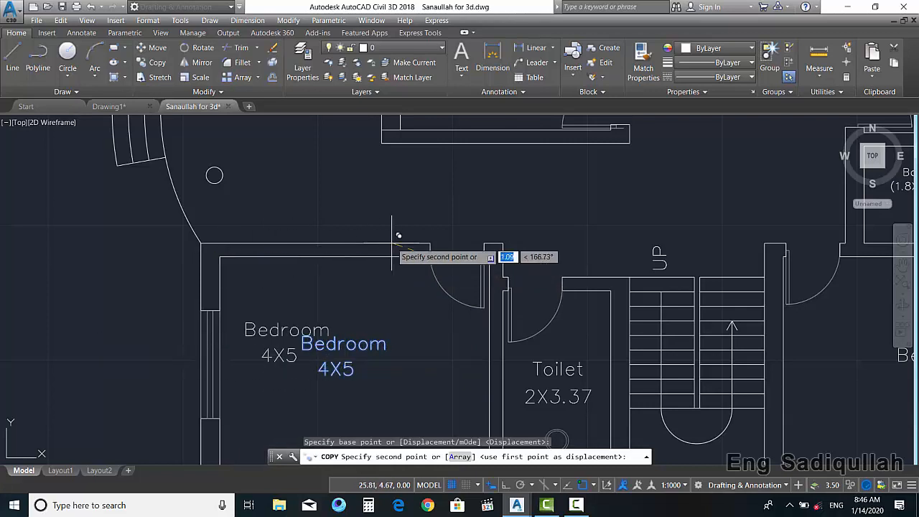
left_click(220, 255)
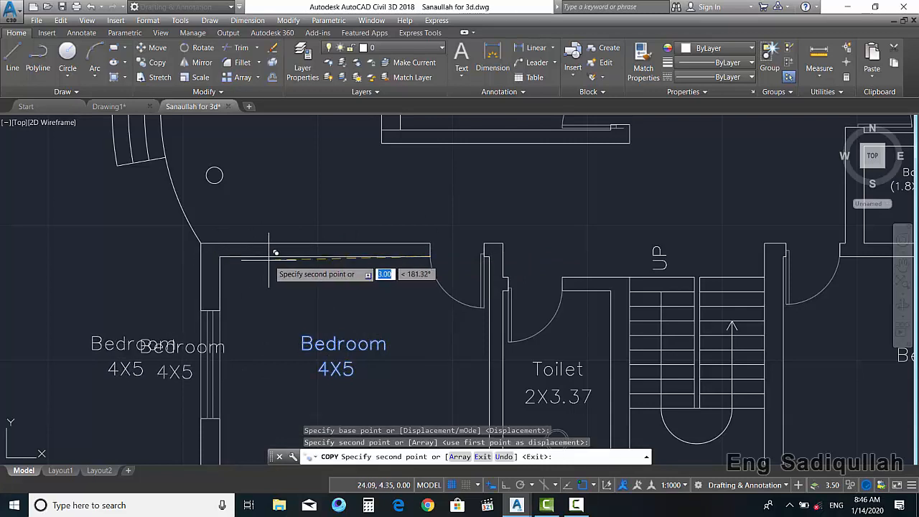
key("Return")
left_click(306, 257)
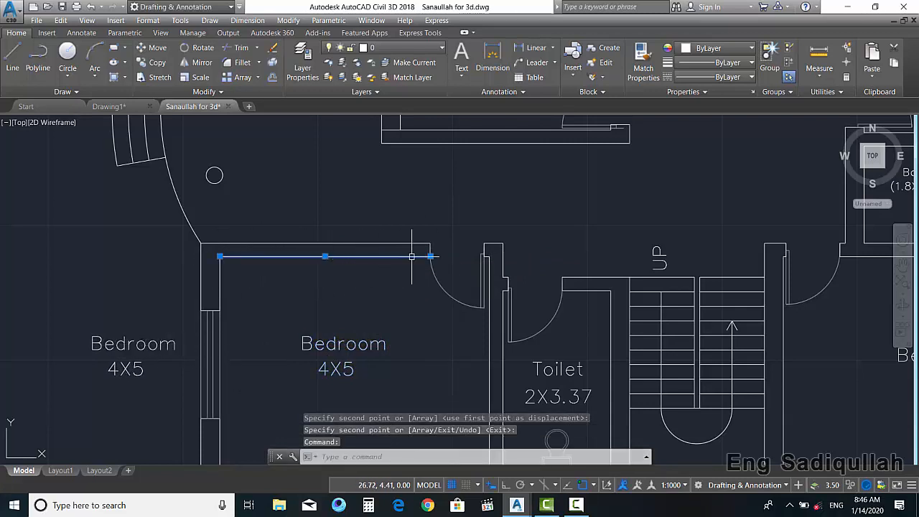
mouse_move(431, 256)
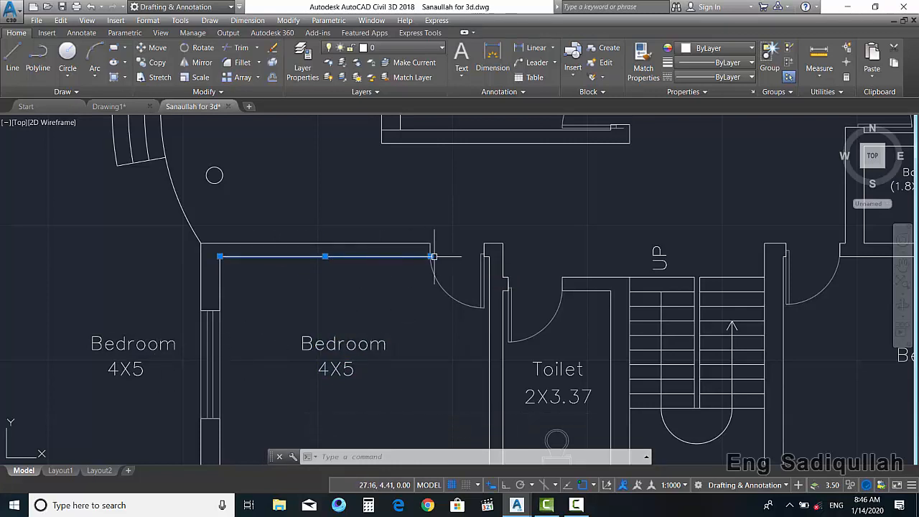
mouse_move(220, 256)
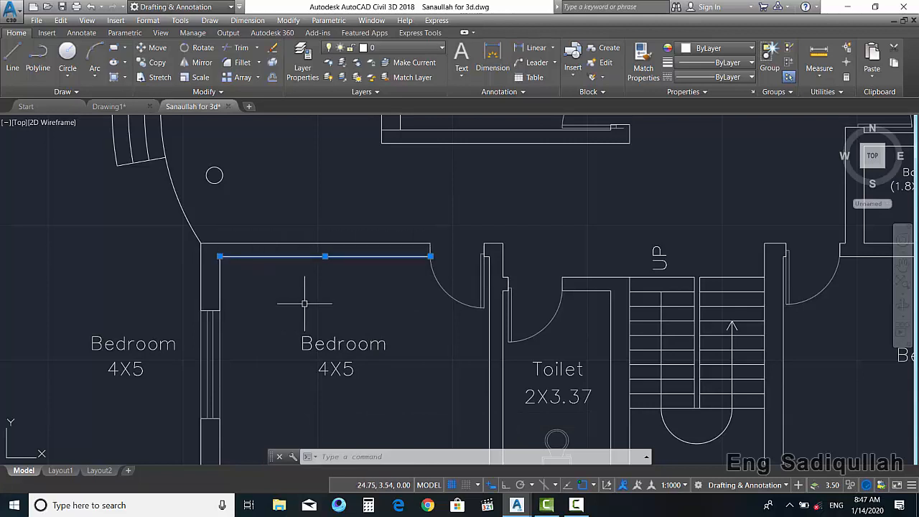
key("Escape")
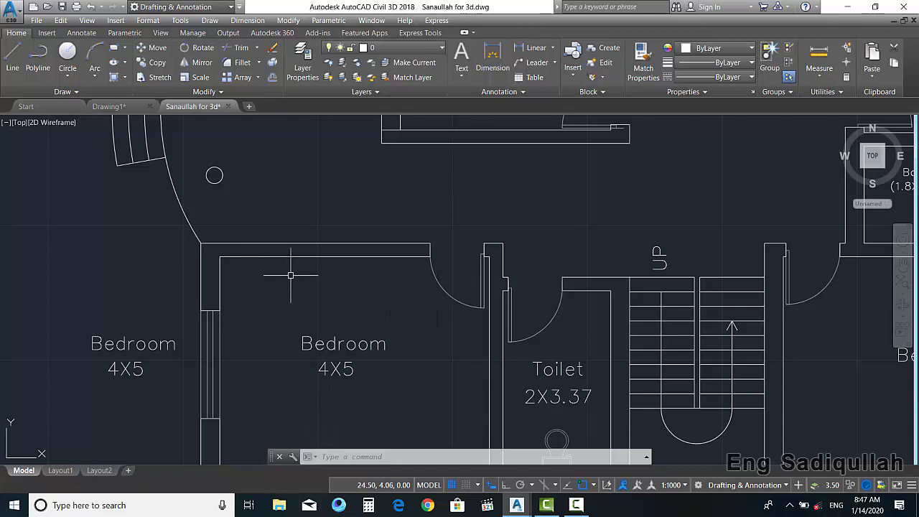
- Copy the lone circle above the floor plan's porch to the right, taking its centre as base point with the cen snap
middle_click_drag(121, 222, 301, 292)
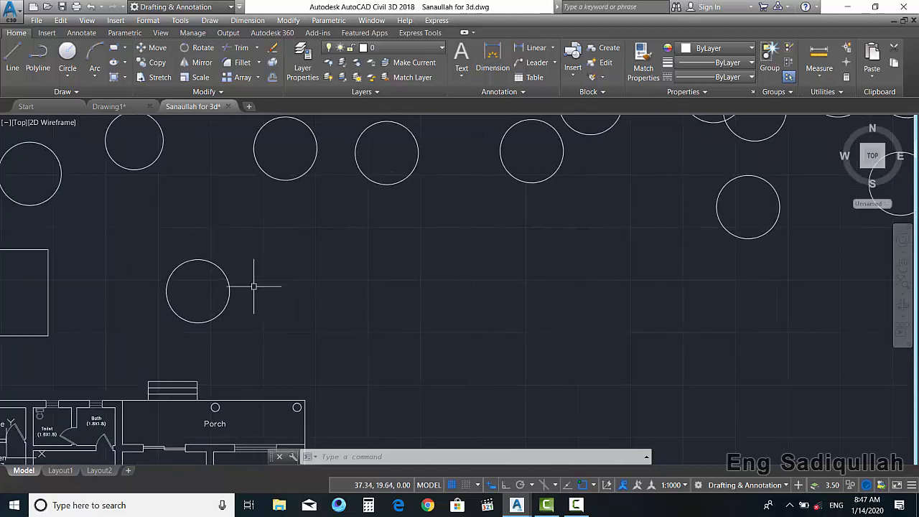
left_click(238, 258)
left_click(215, 283)
left_click(152, 62)
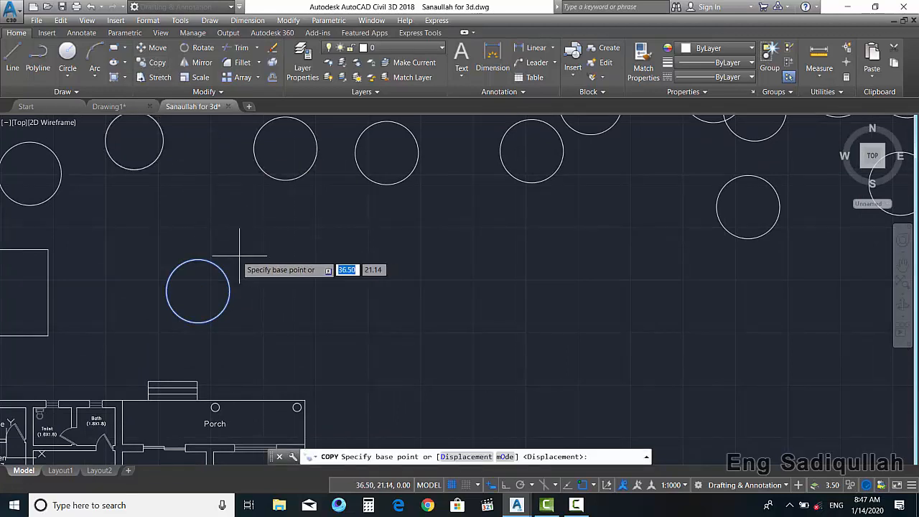
scroll(205, 268, "up", 2)
middle_click_drag(205, 268, 297, 283)
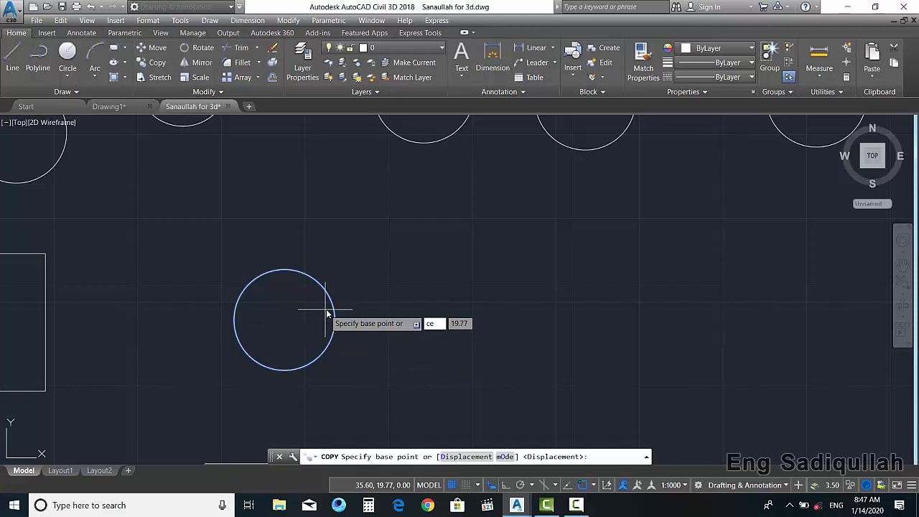
key("Return")
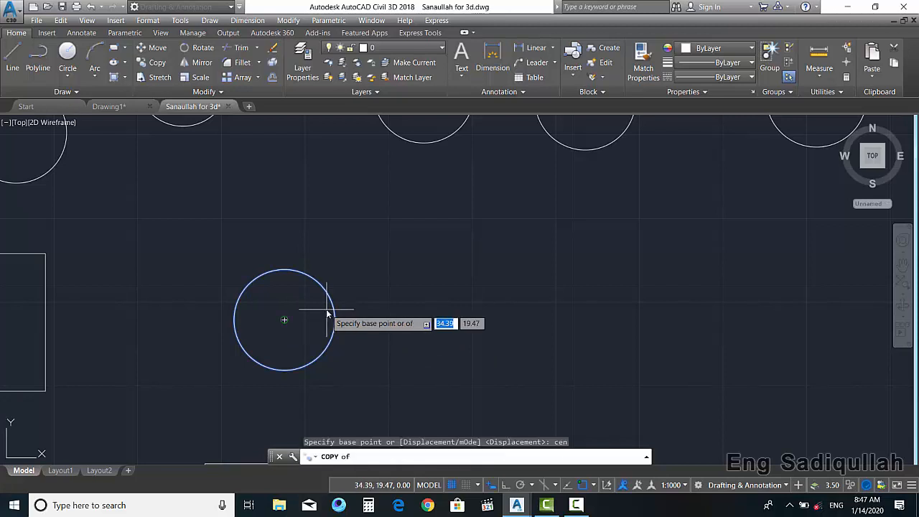
left_click(283, 319)
left_click(609, 299)
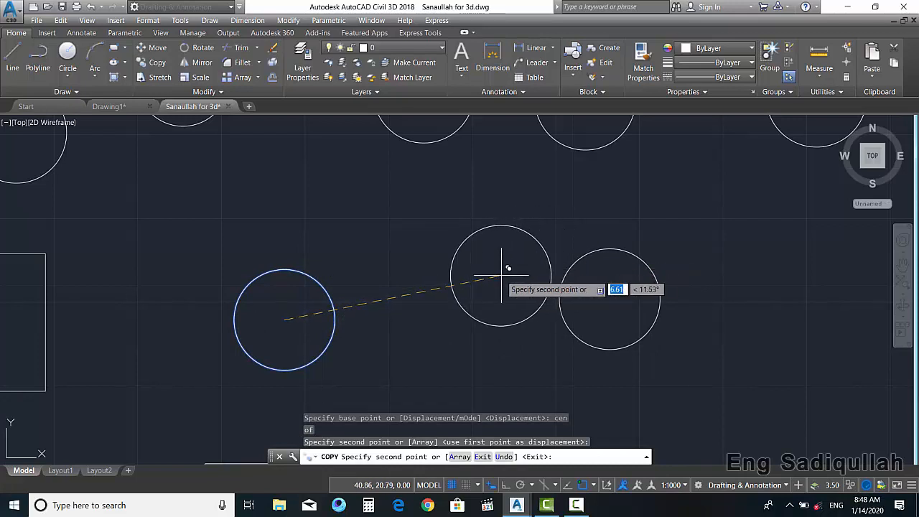
key("Return")
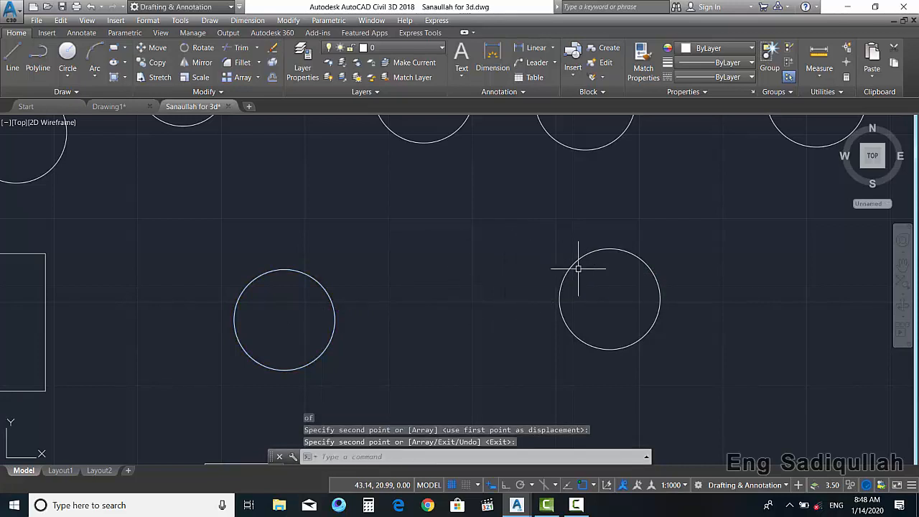
middle_click_drag(599, 273, 89, 308)
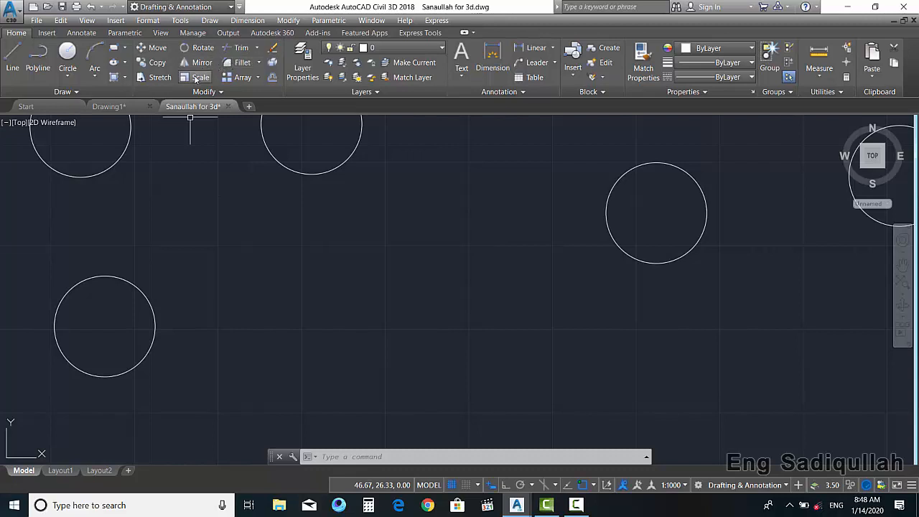
mouse_move(176, 106)
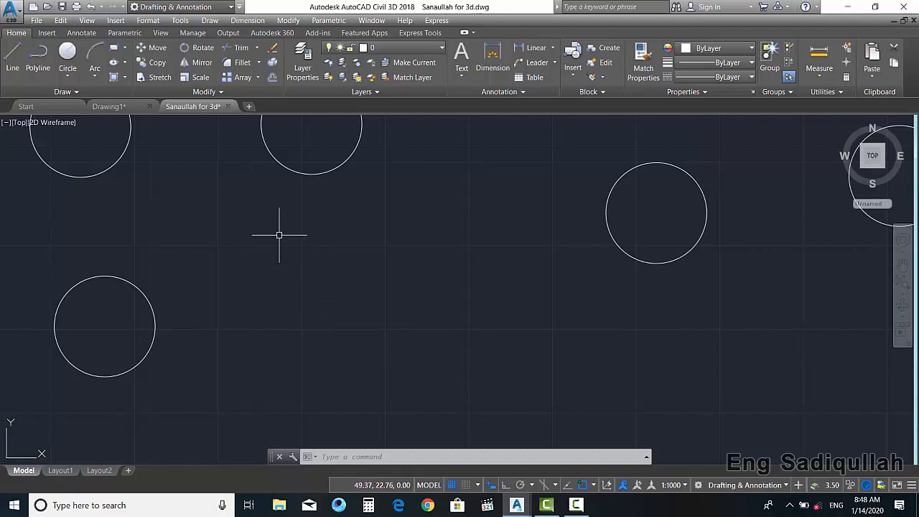
middle_click_drag(256, 230, 131, 231)
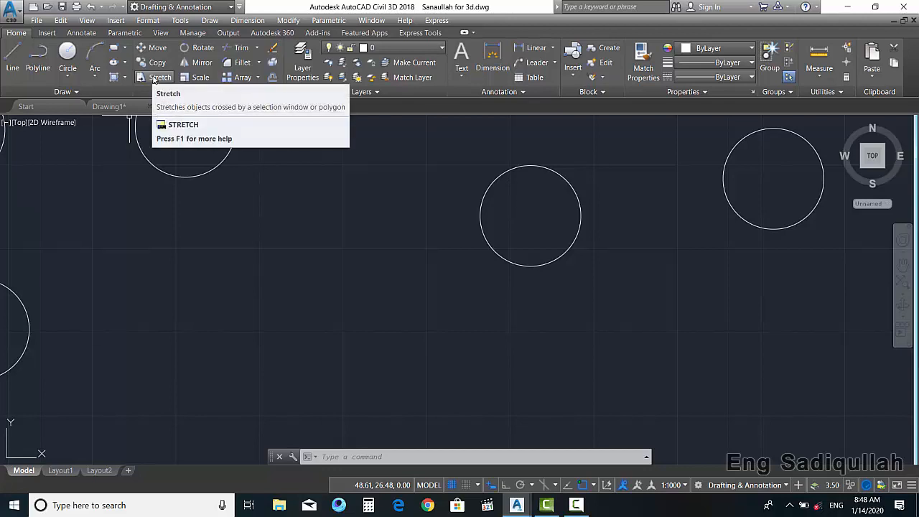
middle_click_drag(185, 217, 237, 234)
scroll(213, 229, "down", 4)
scroll(216, 232, "up", 2)
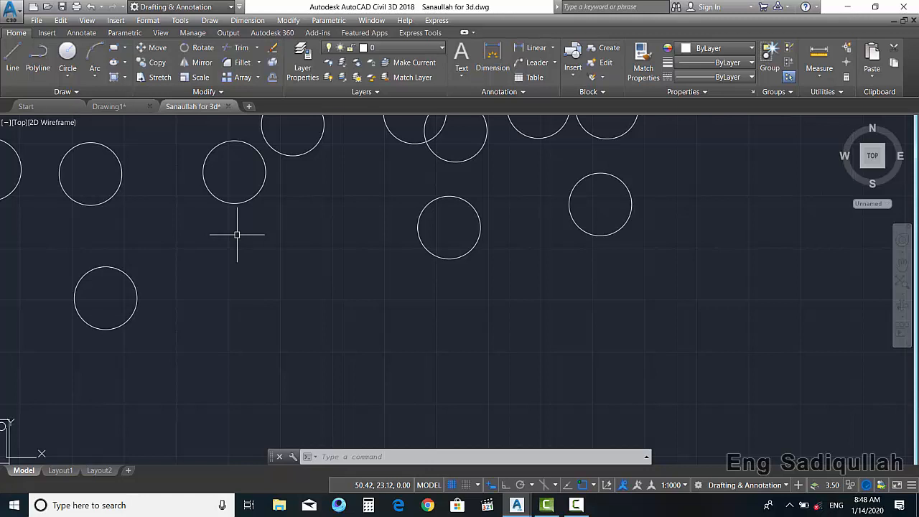
scroll(309, 289, "down", 2)
middle_click_drag(266, 349, 452, 249)
scroll(362, 352, "up", 5)
scroll(359, 324, "down", 3)
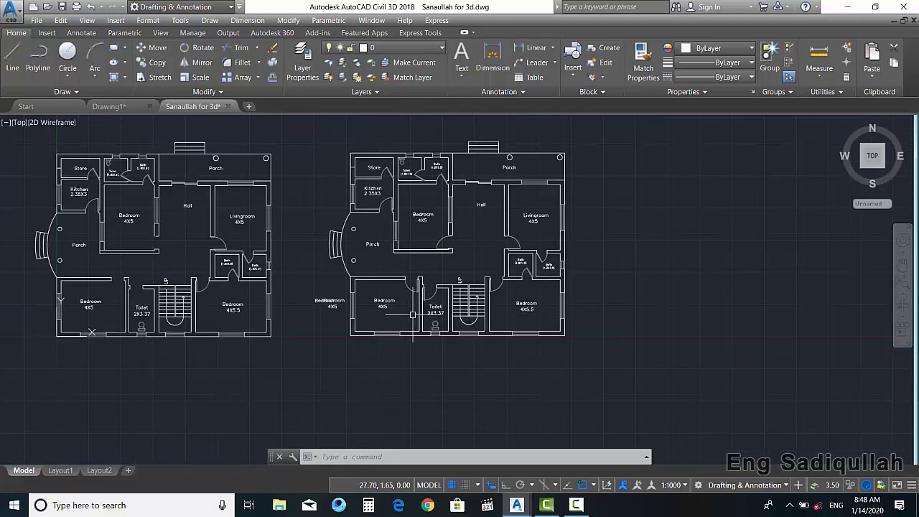
- Erase the overlapping "Bedroom 4X5" label copies outside the right-hand plan and the curved wall line of its side porch
scroll(386, 298, "up", 5)
mouse_move(376, 287)
middle_mouse_down()
mouse_move(423, 299)
mouse_move(421, 289)
middle_mouse_up()
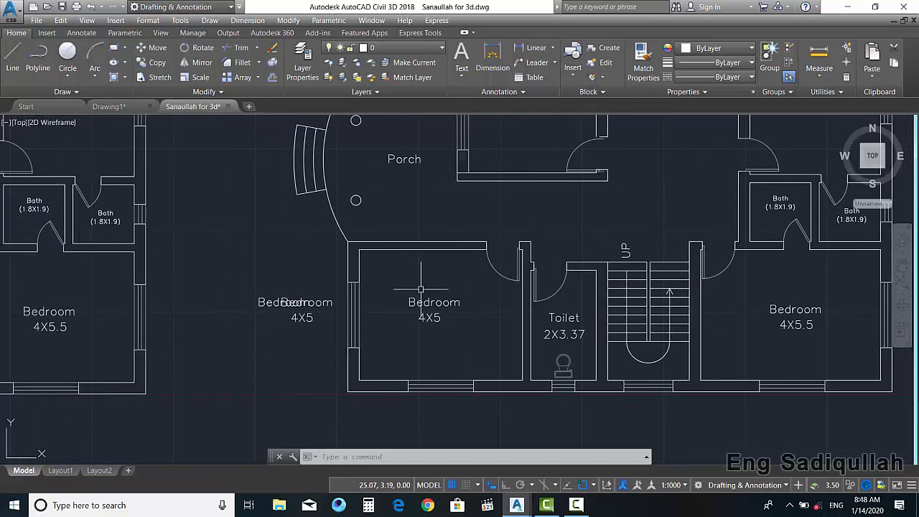
left_click(303, 263)
left_click(266, 338)
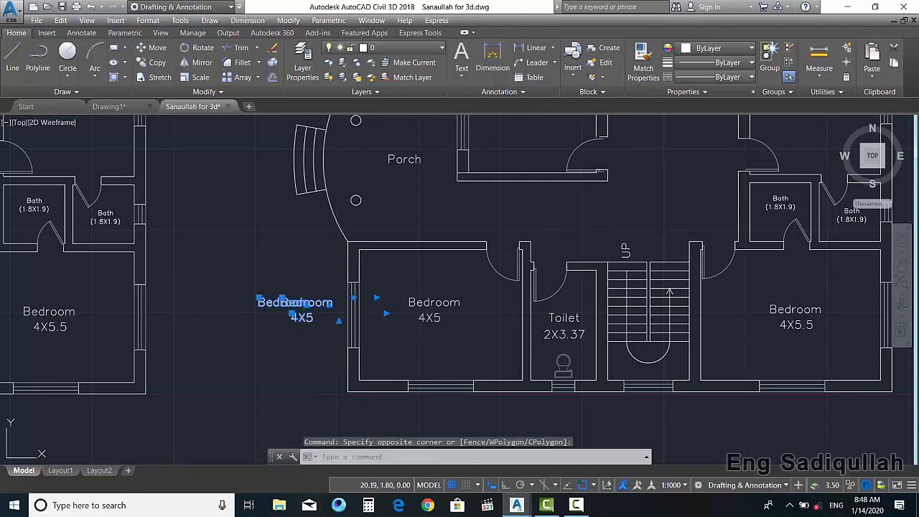
type("e")
key("Return")
left_click(344, 228)
type("e")
key("Return")
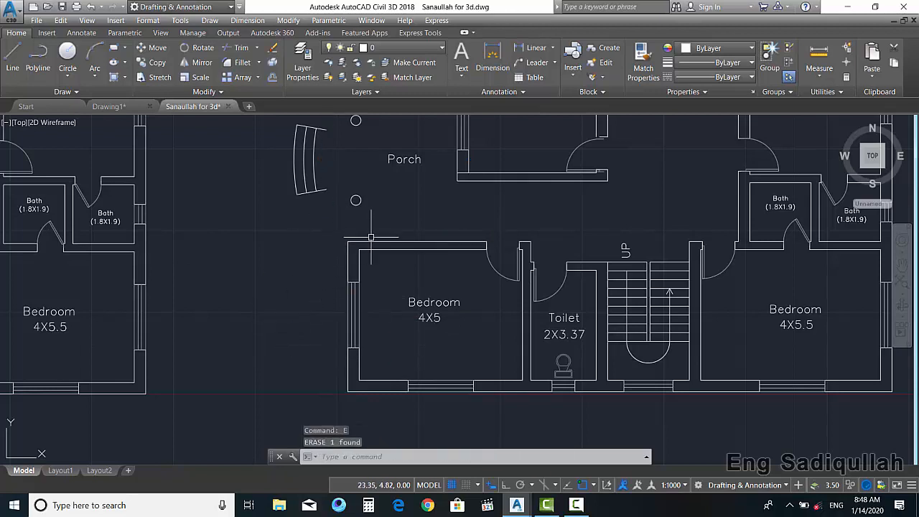
- Stretch the "Bedroom 4X5" room's left wall and window 1 unit outward to the left, using a crossing selection with Ortho on
scroll(371, 237, "up", 4)
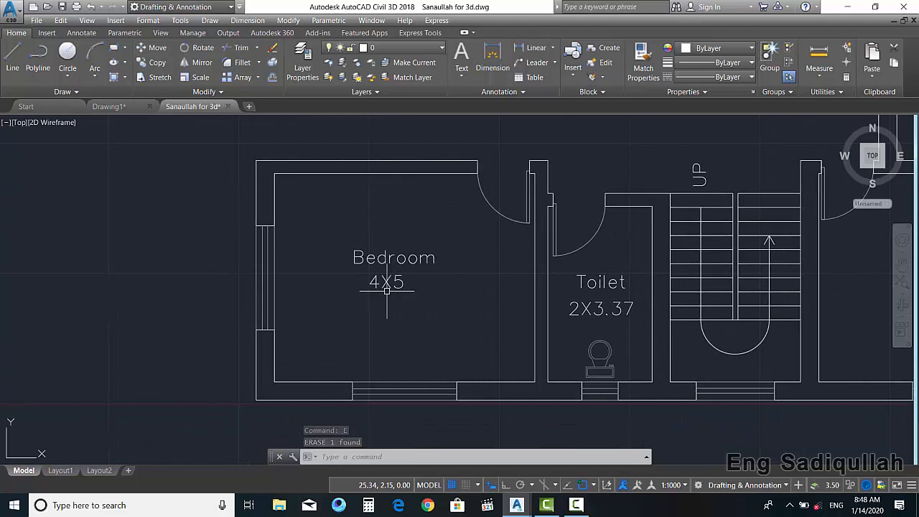
middle_click_drag(386, 289, 365, 283)
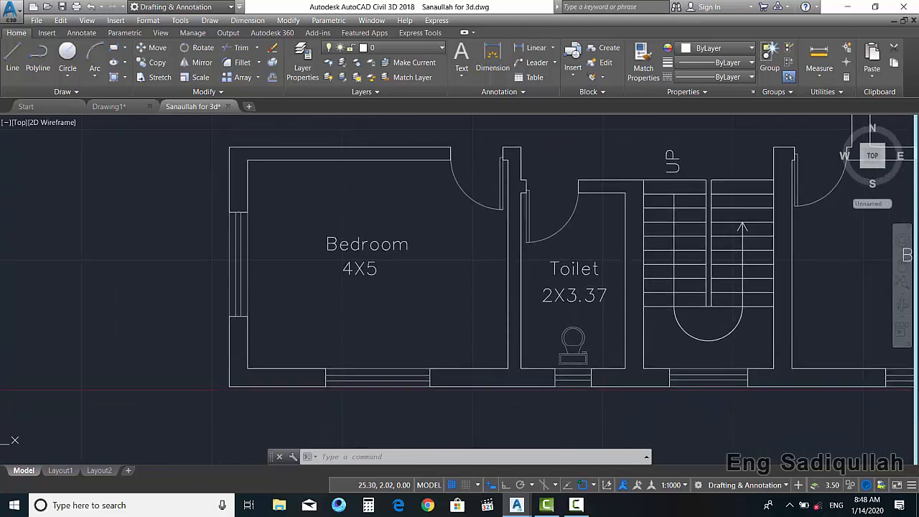
key("Escape")
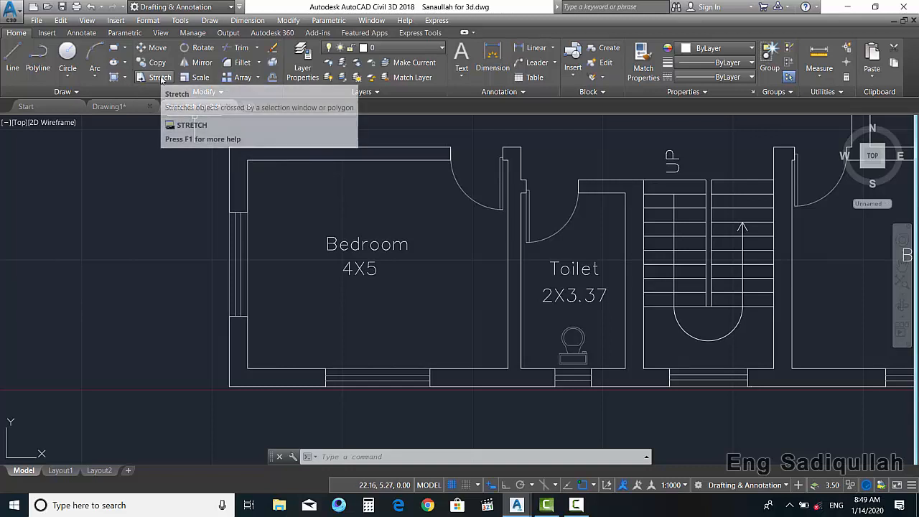
left_click(159, 78)
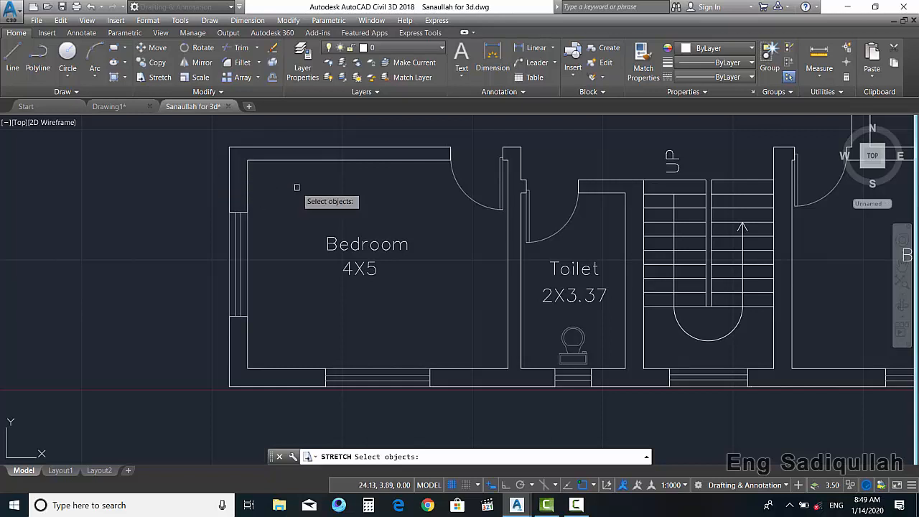
left_click(284, 123)
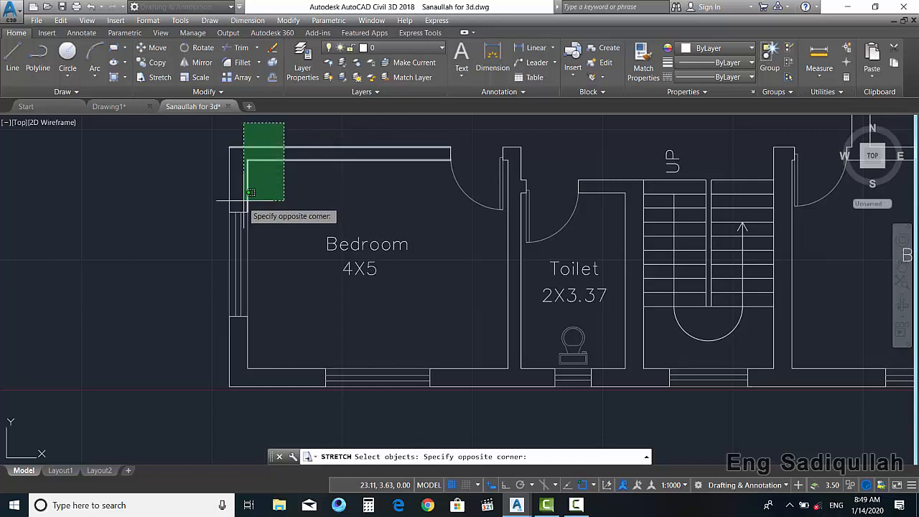
left_click(182, 409)
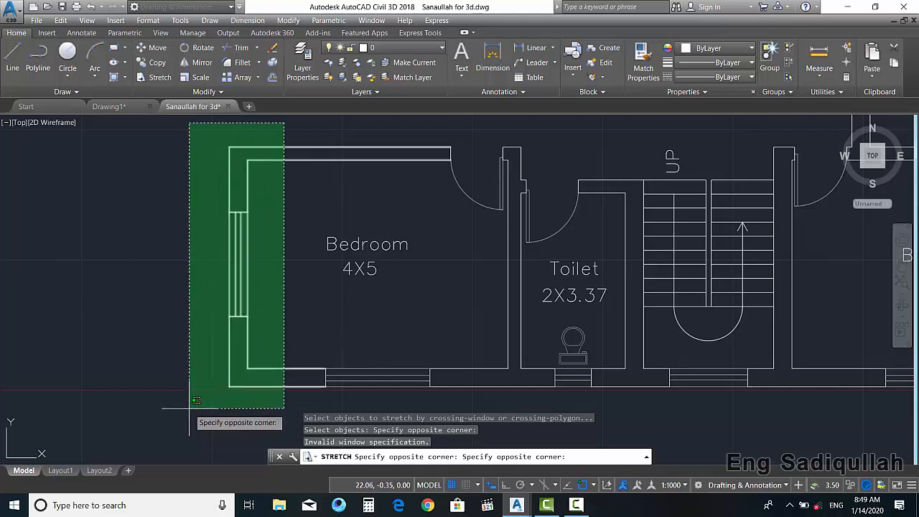
left_click(186, 411)
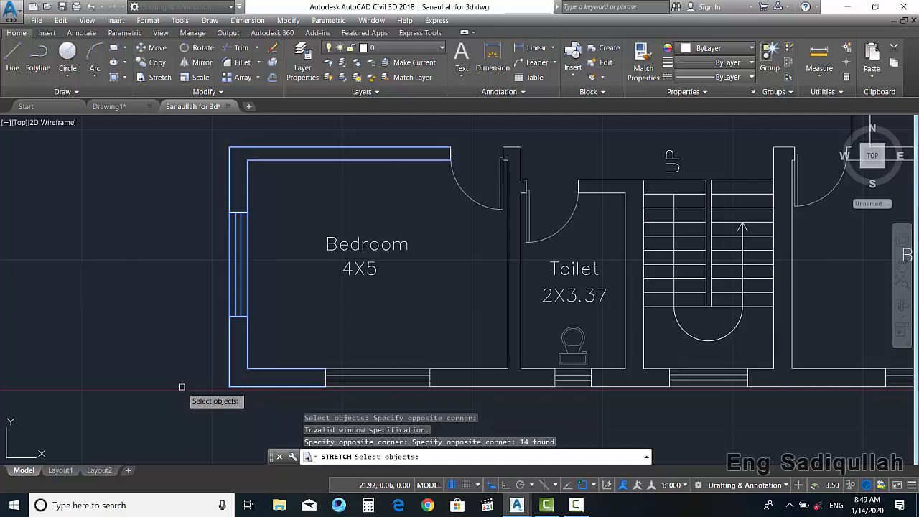
key("Return")
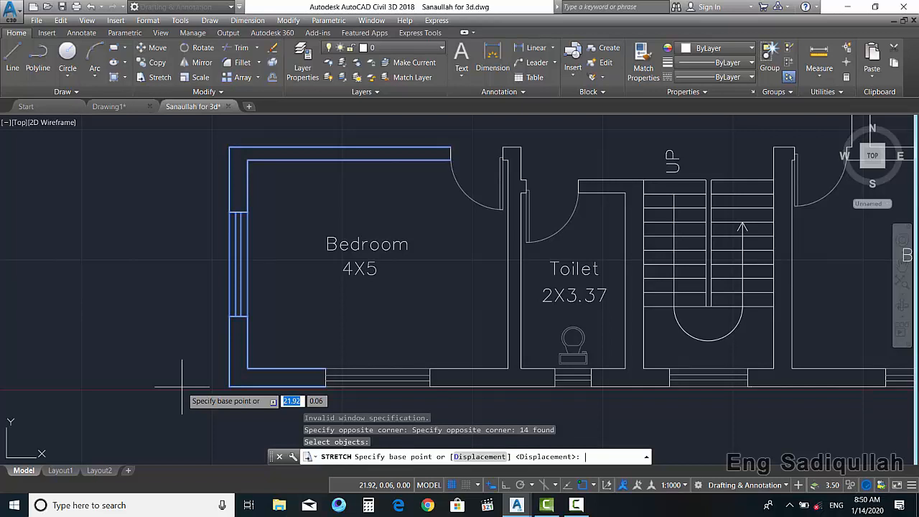
left_click(414, 307)
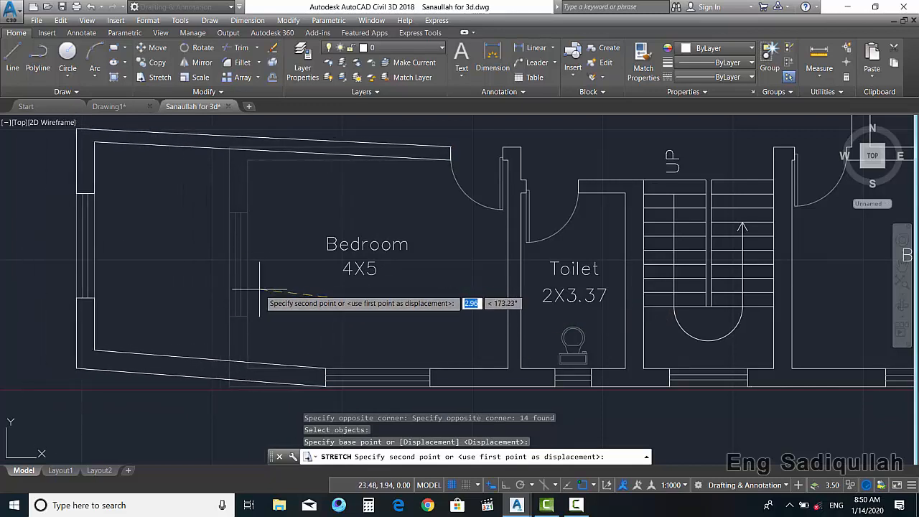
key("F8")
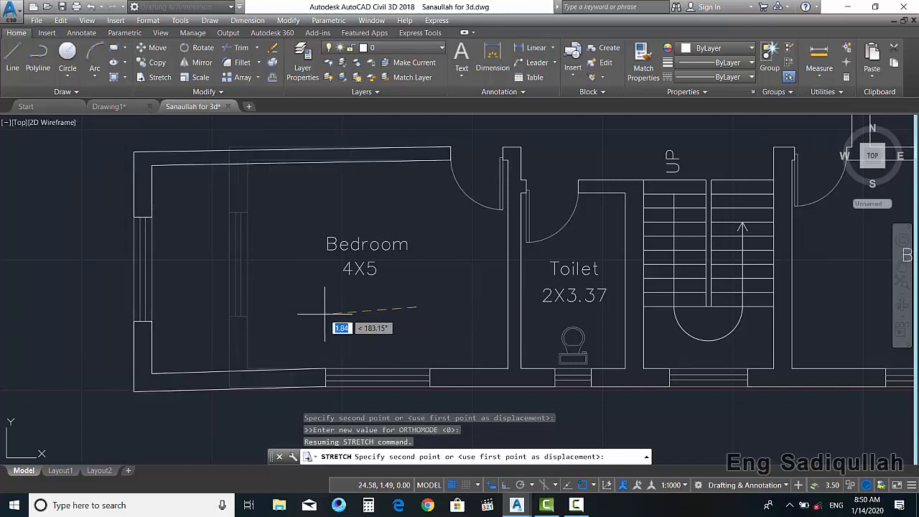
left_click(501, 487)
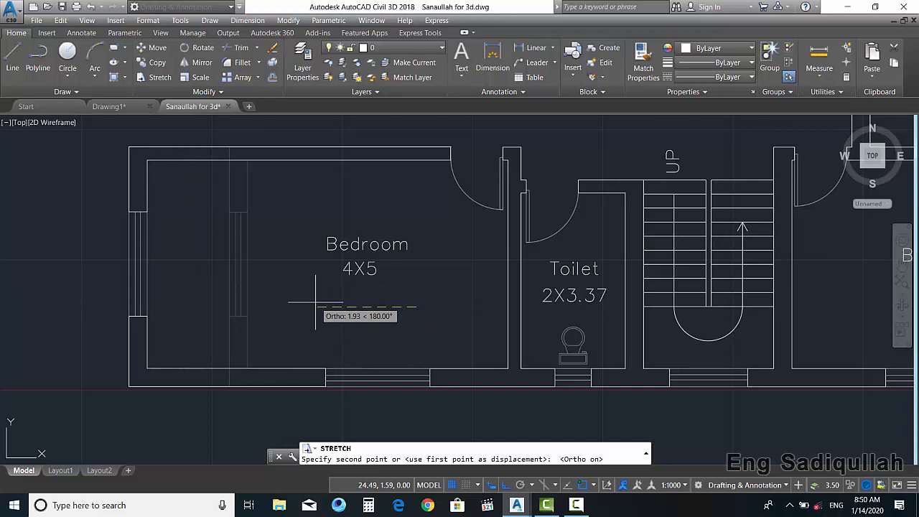
type("1")
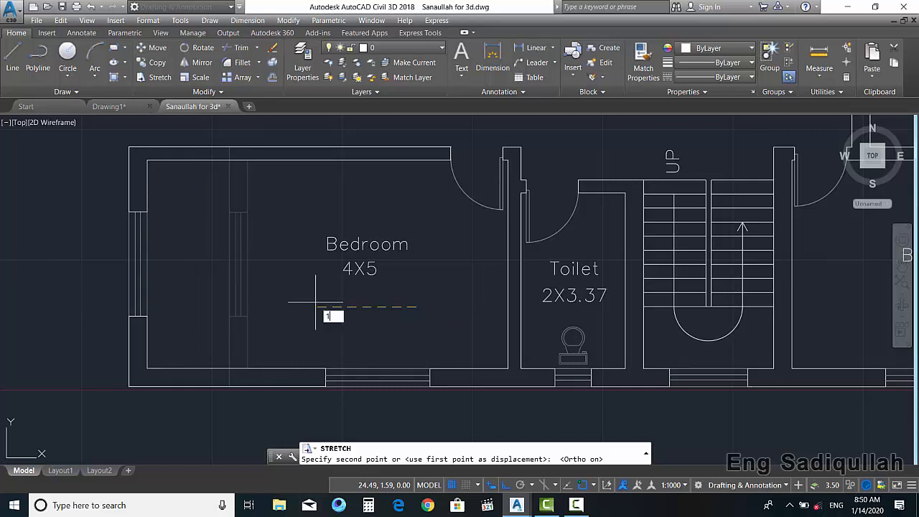
key("Return")
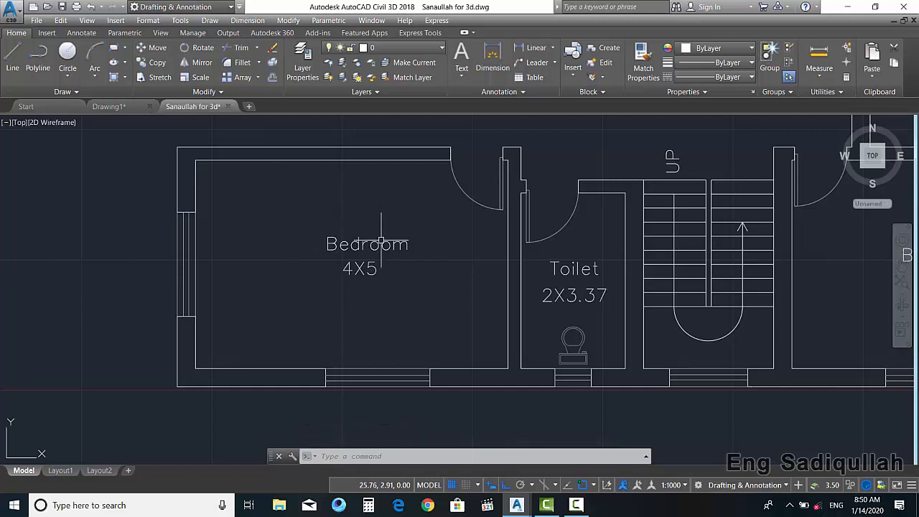
- Dimension the stretched bedroom's inner width between its lower inner corners, placing the dimension inside the room
left_click(493, 61)
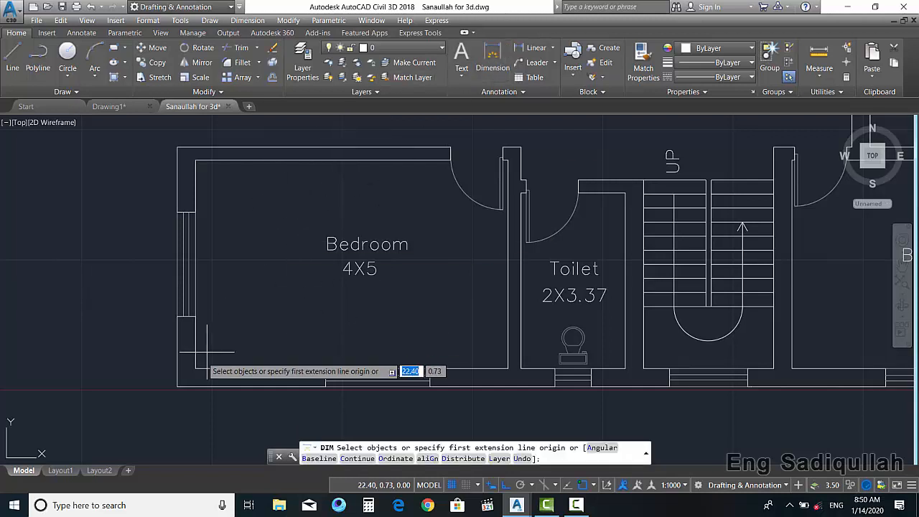
left_click(196, 369)
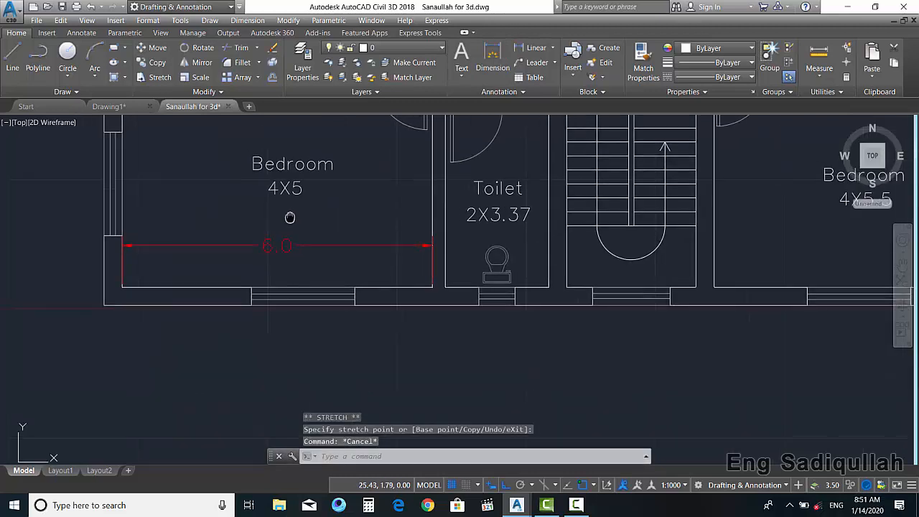
mouse_move(289, 217)
middle_mouse_down()
mouse_move(343, 243)
mouse_move(354, 263)
middle_mouse_up()
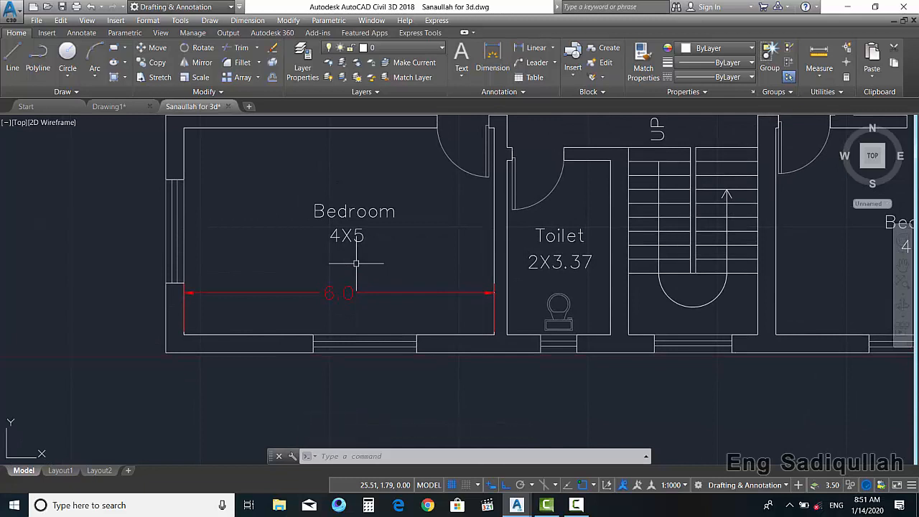
- Erase the width dimension inside the bedroom
scroll(357, 263, "down", 1)
scroll(315, 270, "up", 1)
left_click(311, 270)
left_click(280, 293)
type("E")
key("Return")
- Stretch the bedroom's left wall and window 1 unit inward to the right, using the wall's lower inner corner as base point
mouse_move(285, 247)
middle_mouse_down()
mouse_move(309, 313)
mouse_move(306, 298)
middle_mouse_up()
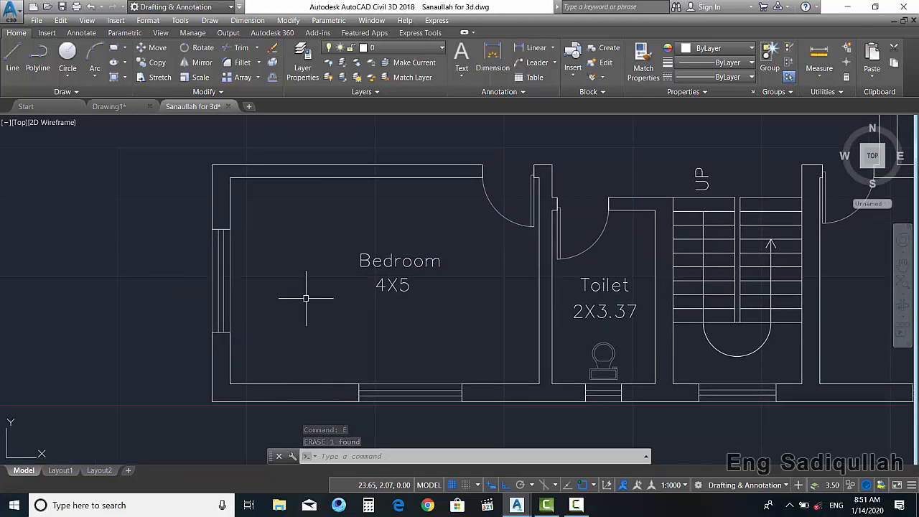
left_click(160, 77)
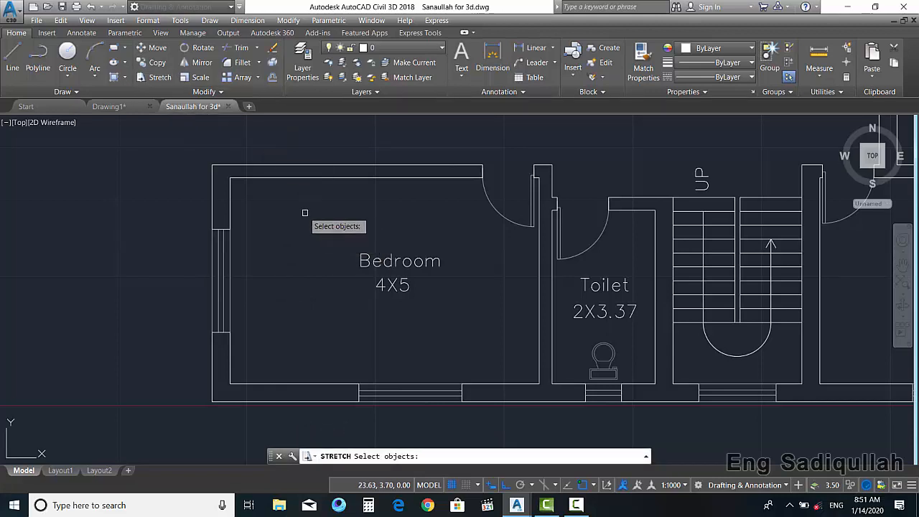
left_click(289, 133)
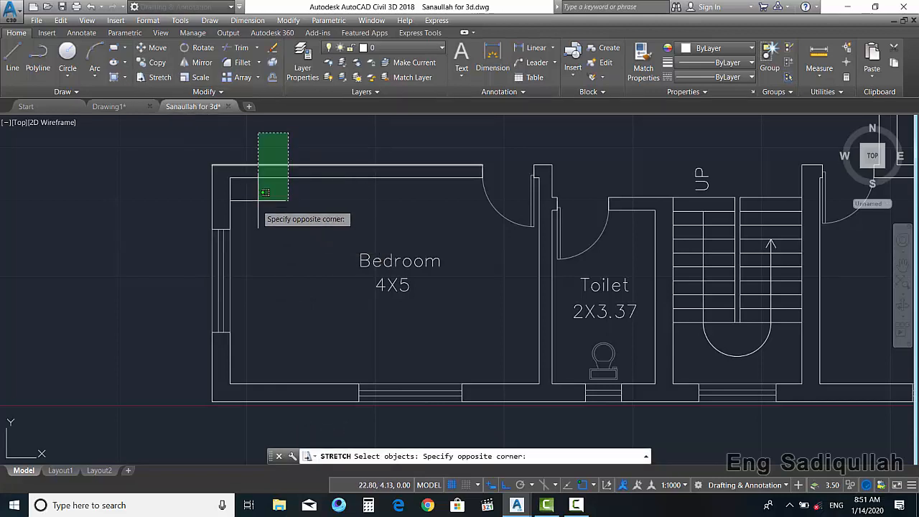
left_click(171, 413)
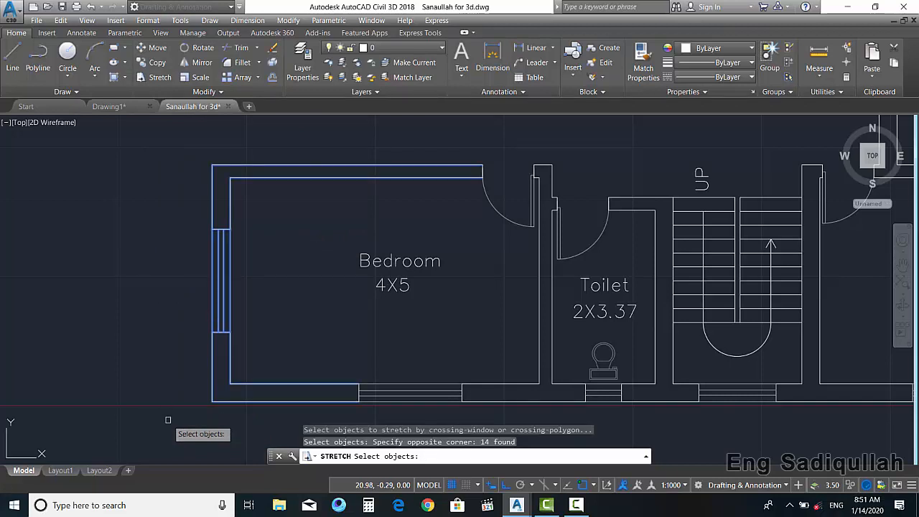
key("Return")
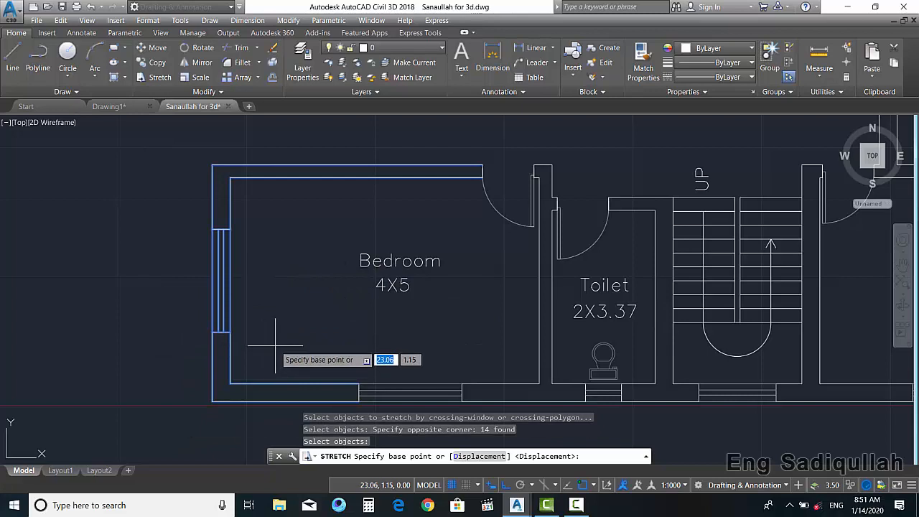
left_click(230, 385)
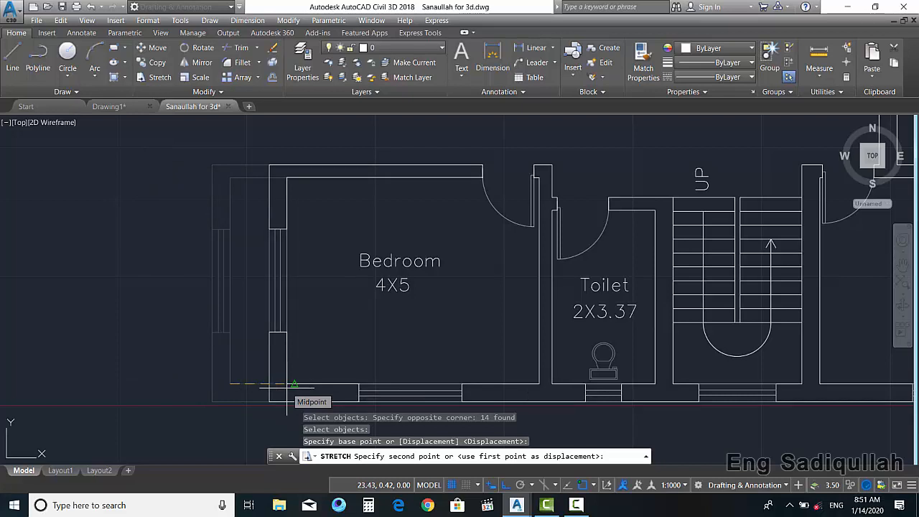
type("1")
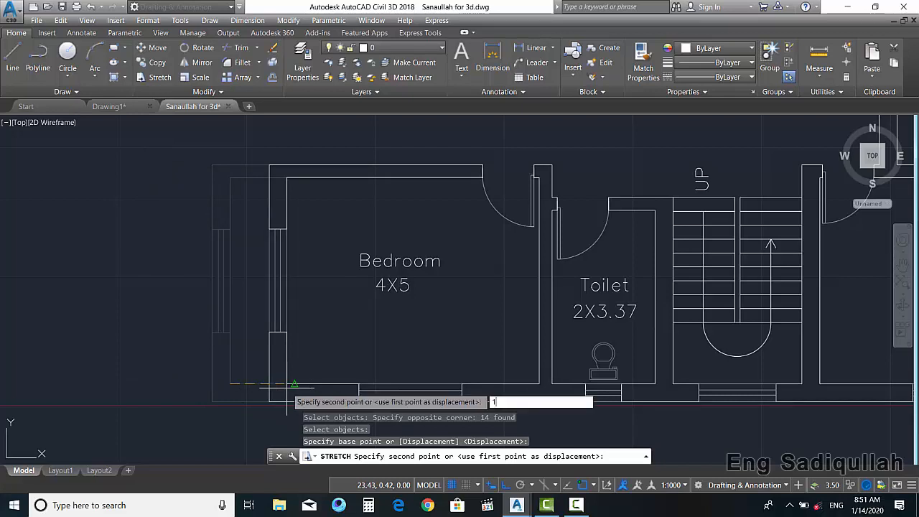
key("Return")
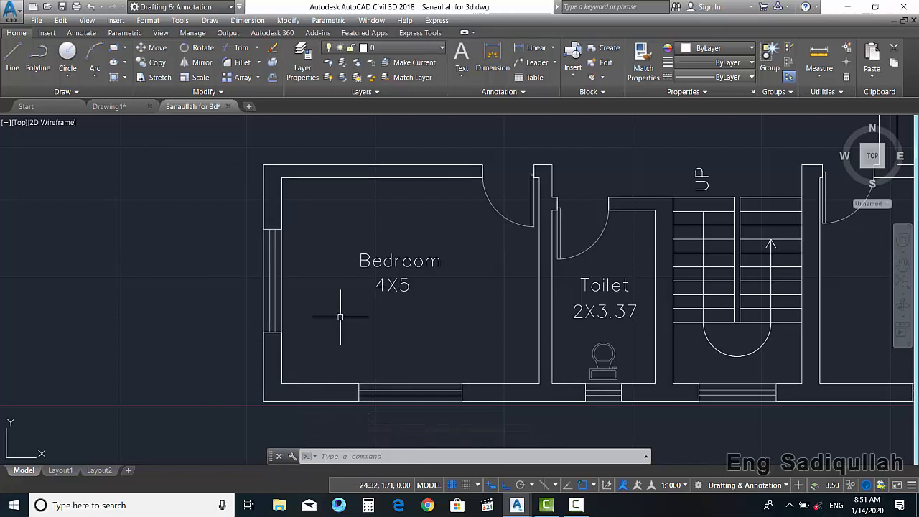
left_click(154, 77)
scroll(302, 248, "down", 3)
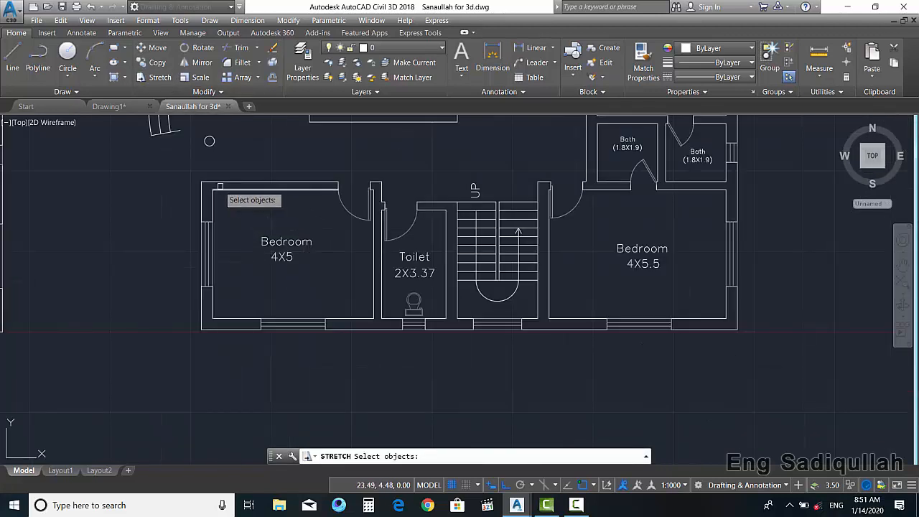
left_click(407, 171)
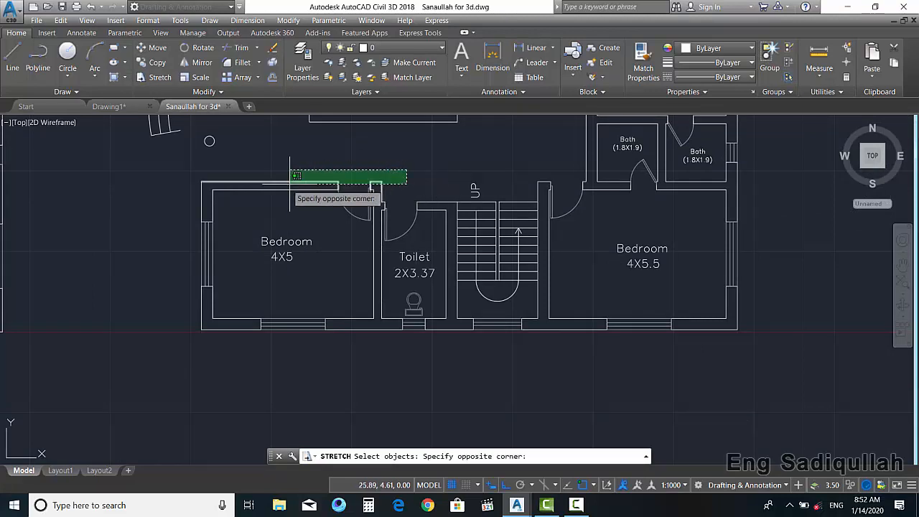
left_click(139, 243)
key("Return")
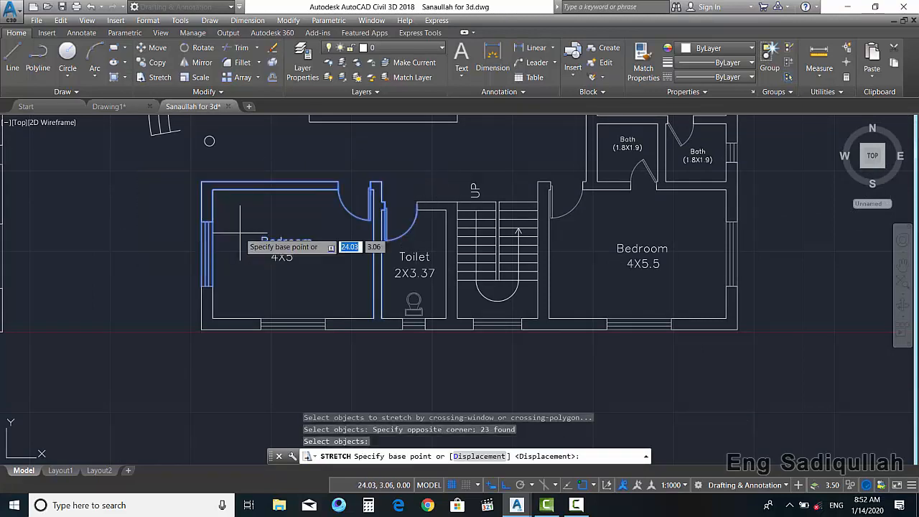
left_click(162, 341)
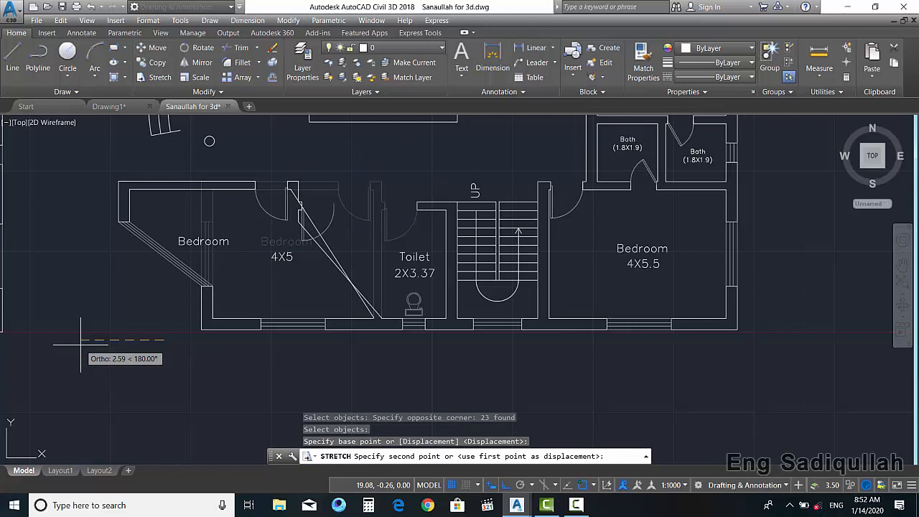
key("Escape")
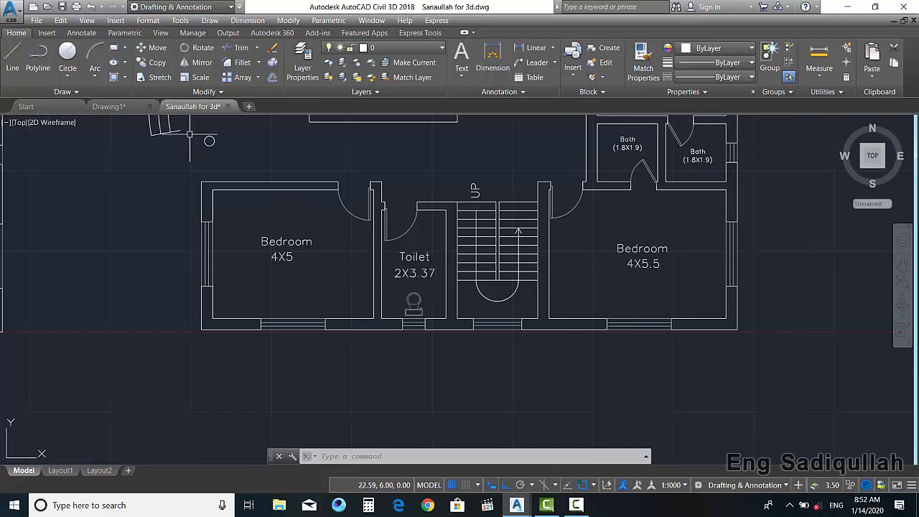
- Try to stretch the bedrooms, toilet and staircase downward by their lower exterior wall, using a crossing selection and a base point outside the plan
left_click(153, 77)
left_click(794, 386)
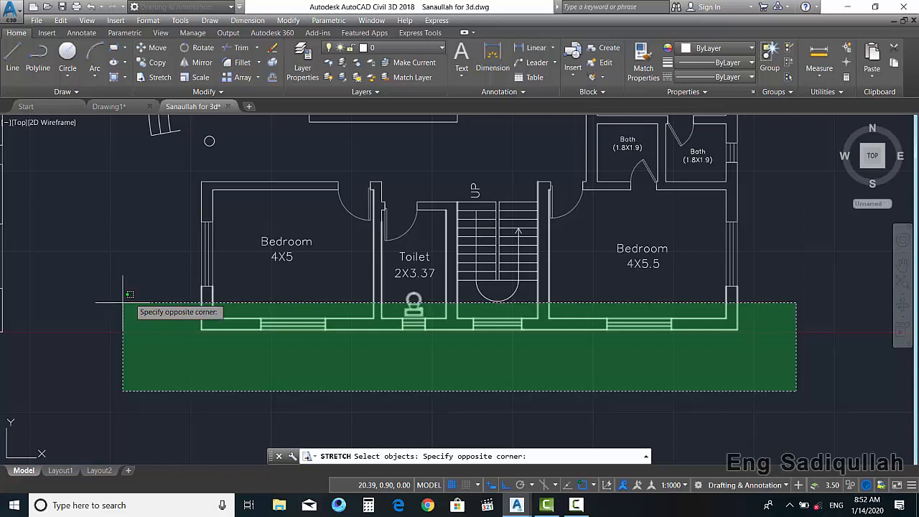
left_click(115, 298)
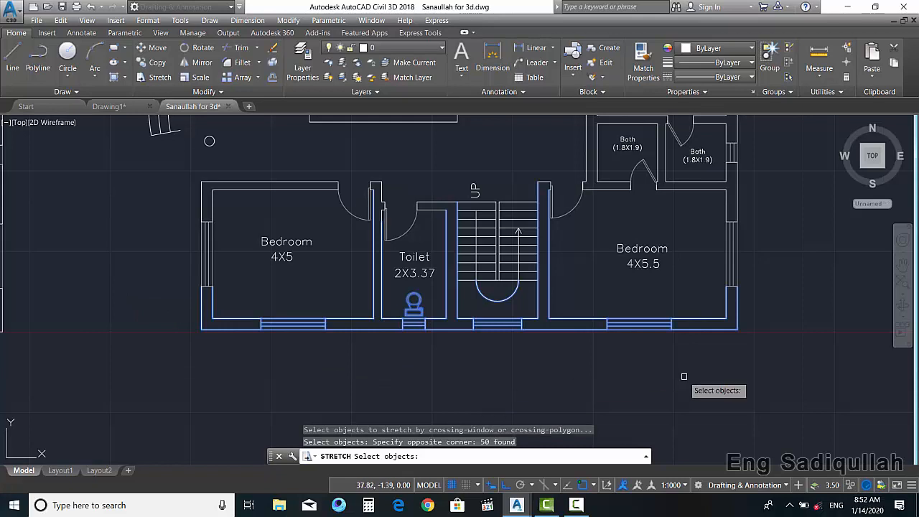
key("Return")
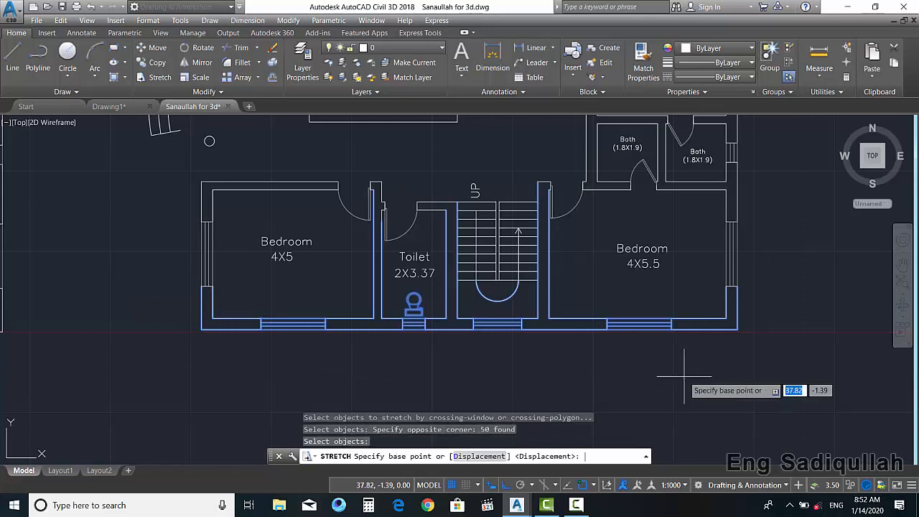
left_click(784, 250)
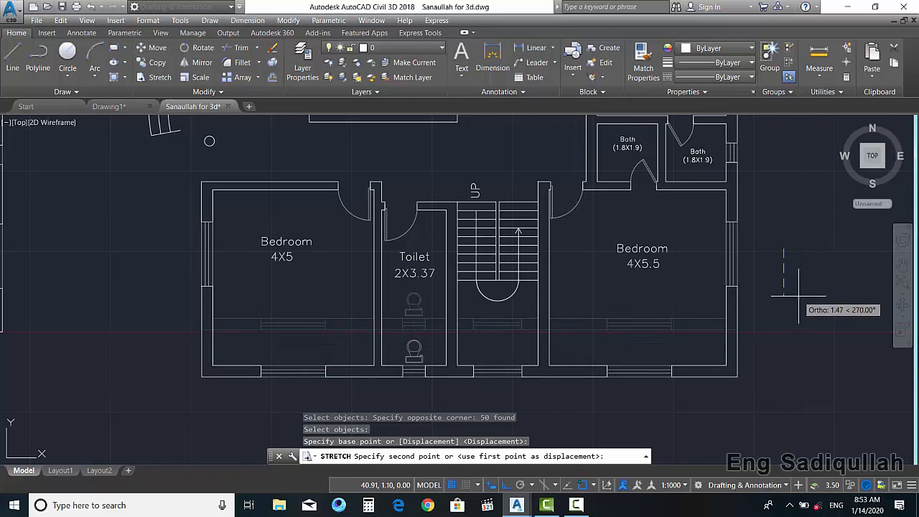
key("Escape")
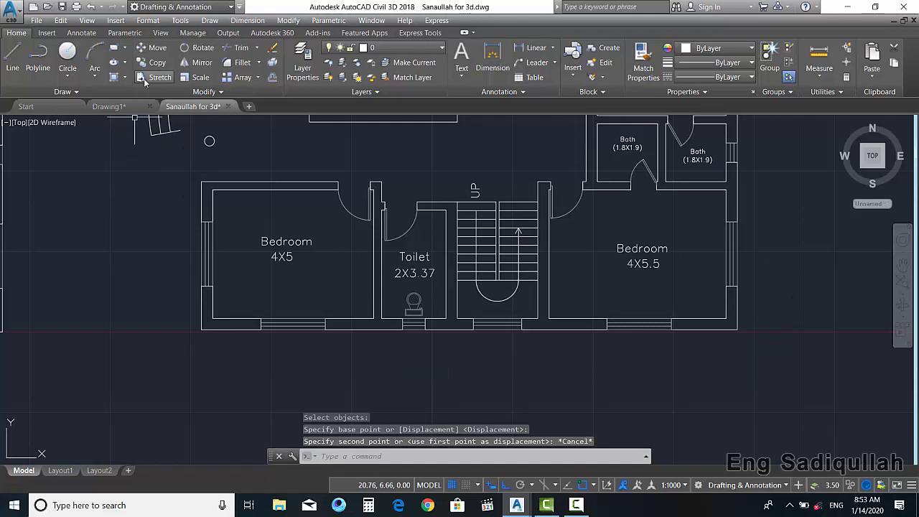
- Try to stretch the same rooms downward with a taller crossing selection that also takes in the side windows, doors, stairs and room labels
key("Return")
left_click(784, 380)
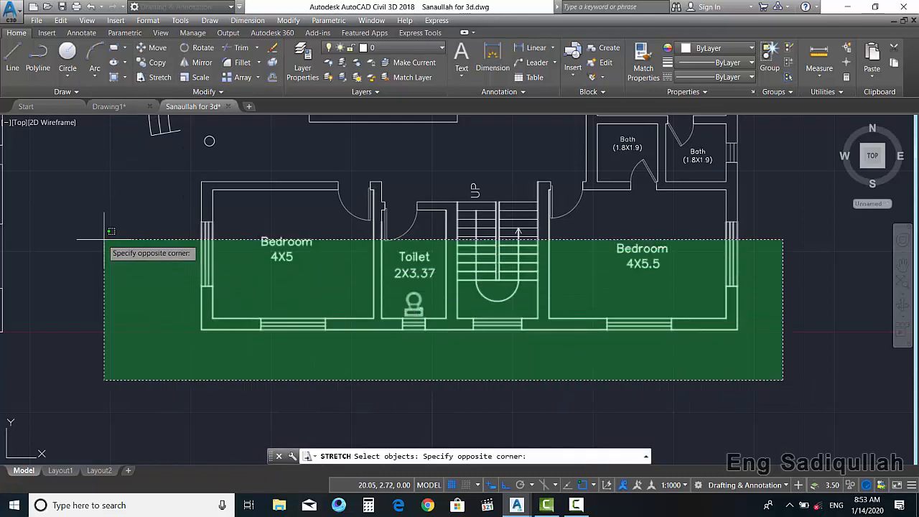
left_click(81, 206)
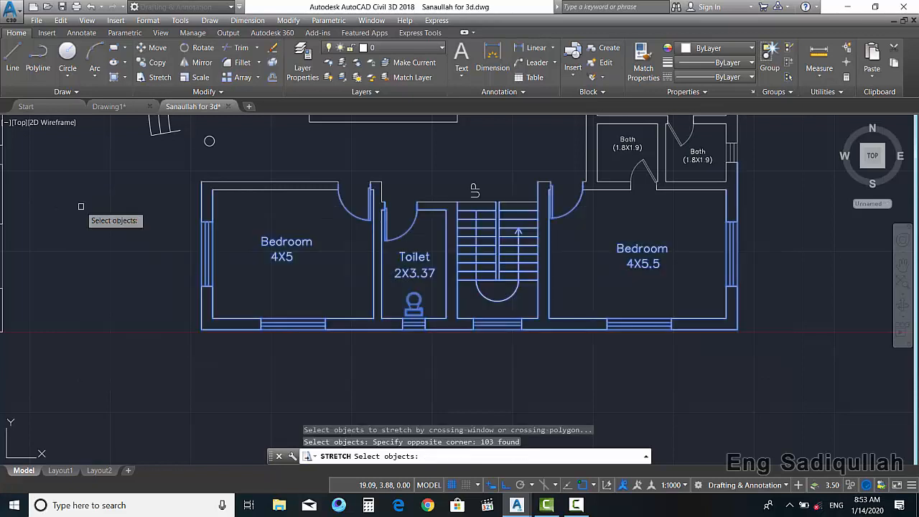
key("Return")
left_click(81, 204)
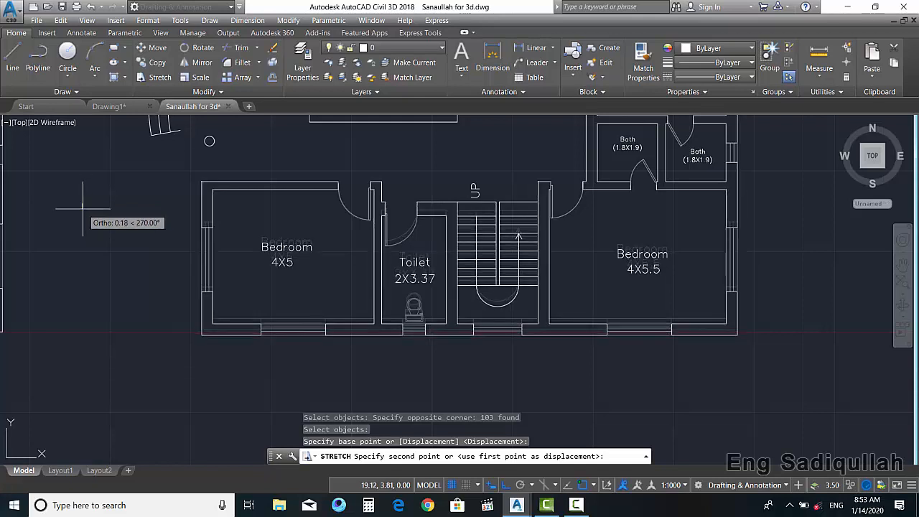
left_click(83, 208)
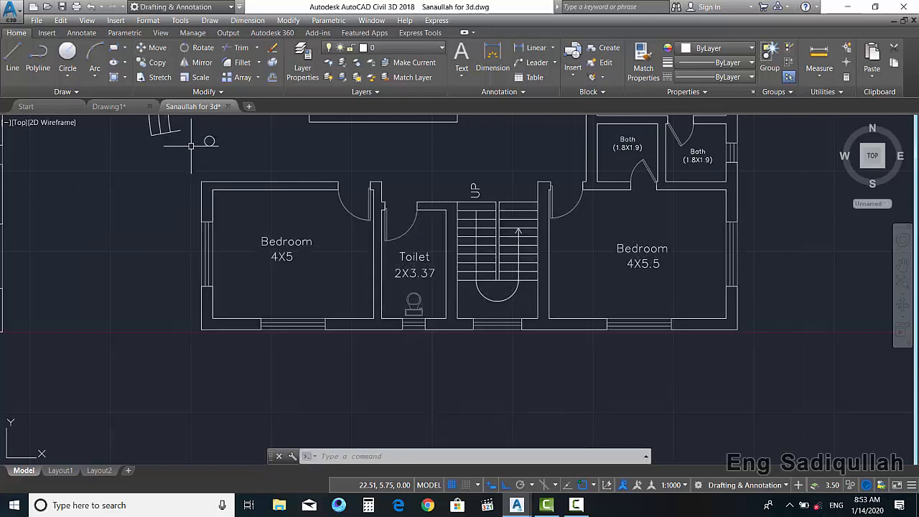